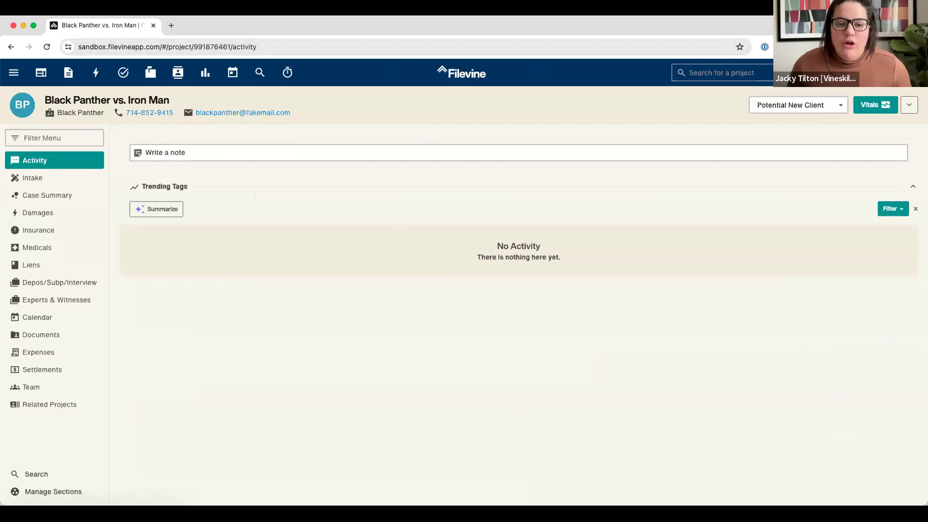
- Open the DocGen Setup page in the organization's advanced settings
click(13, 73)
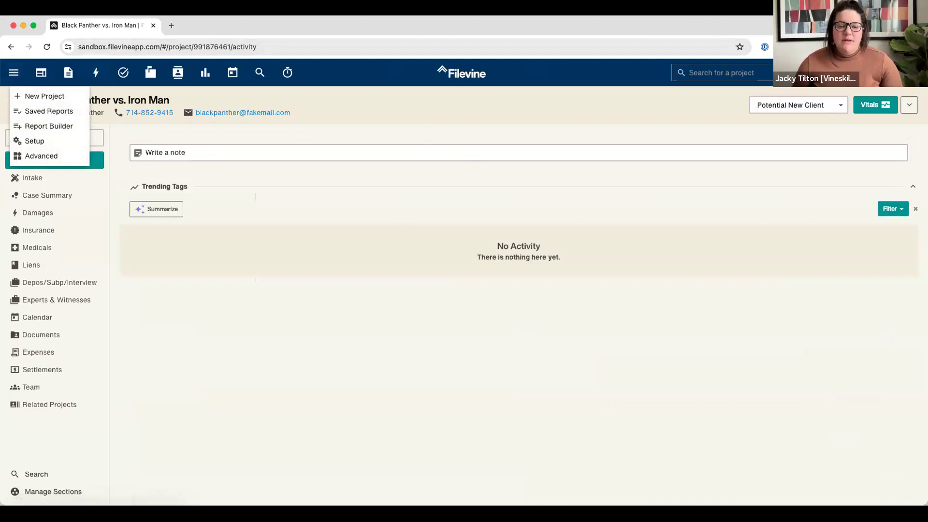
click(64, 156)
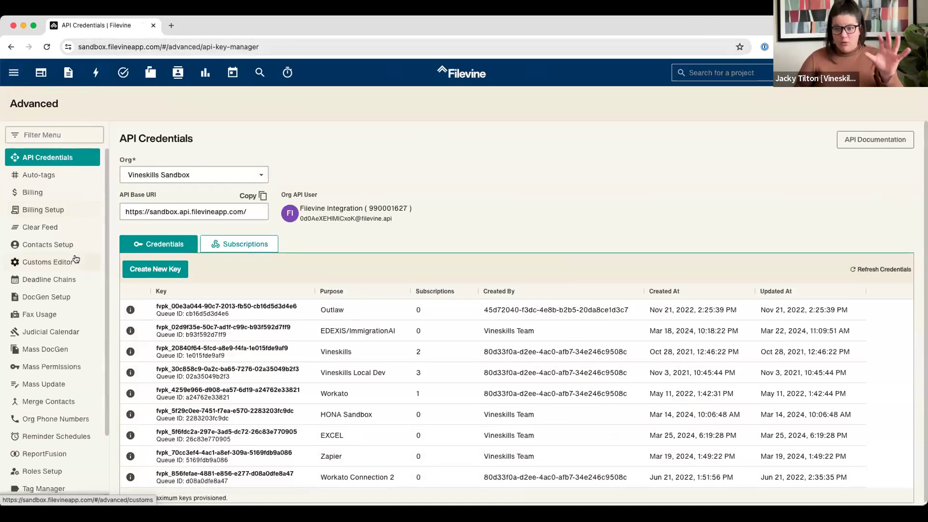
click(48, 303)
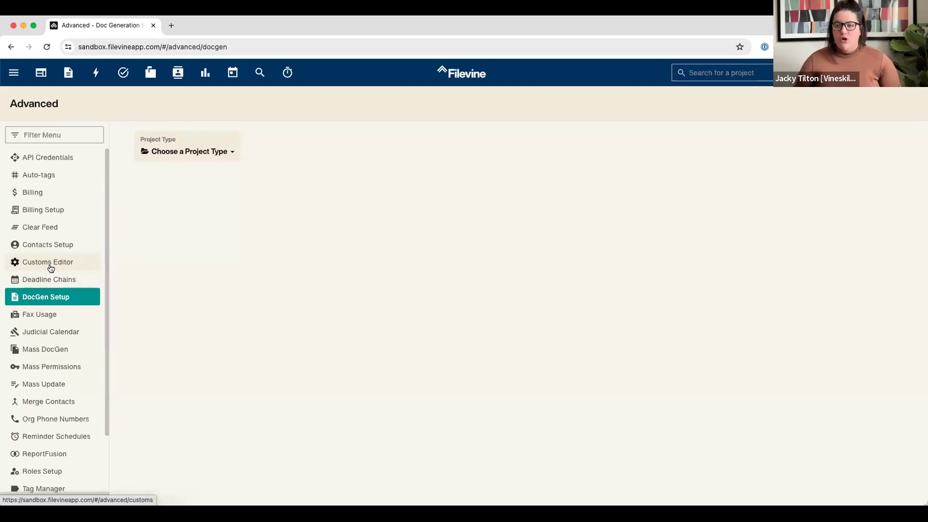
- Choose Free Help-Personal Injury as the project type for document generation setup
click(185, 140)
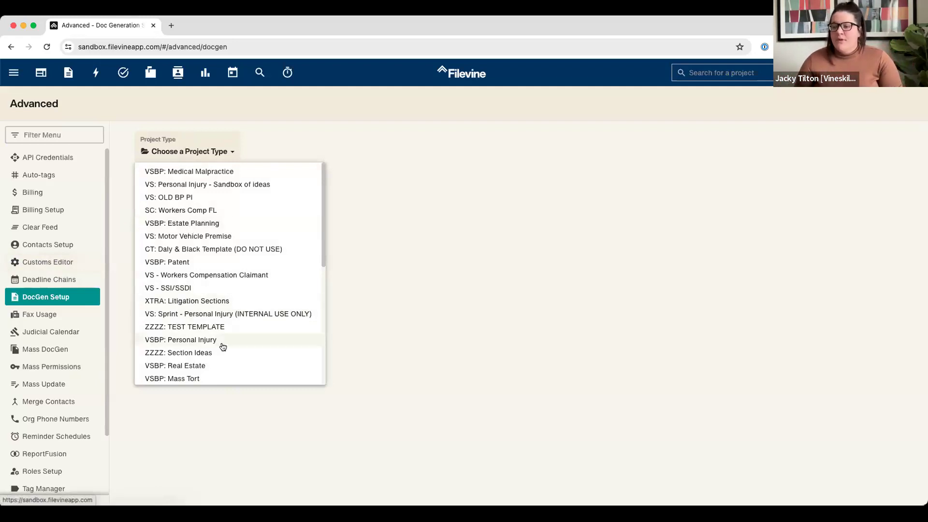
scroll(225, 346, down, 5)
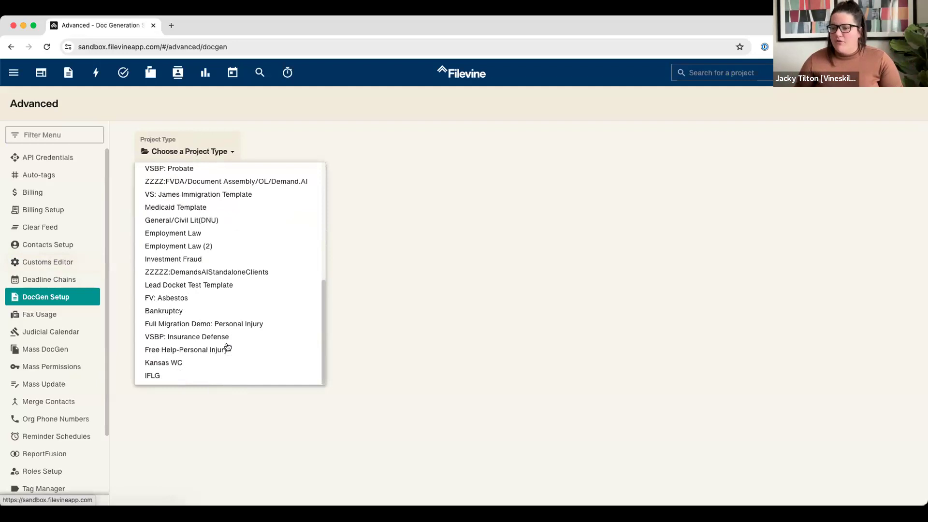
scroll(211, 309, up, 5)
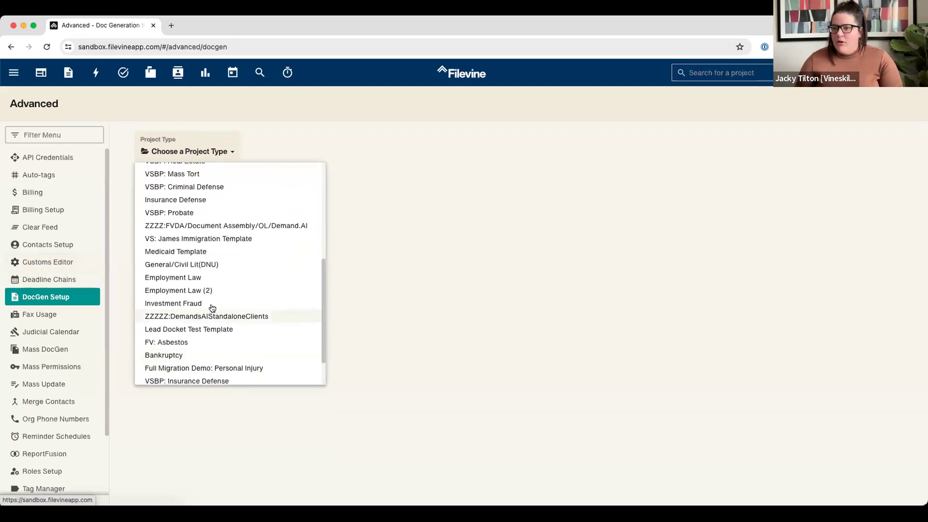
scroll(213, 308, up, 3)
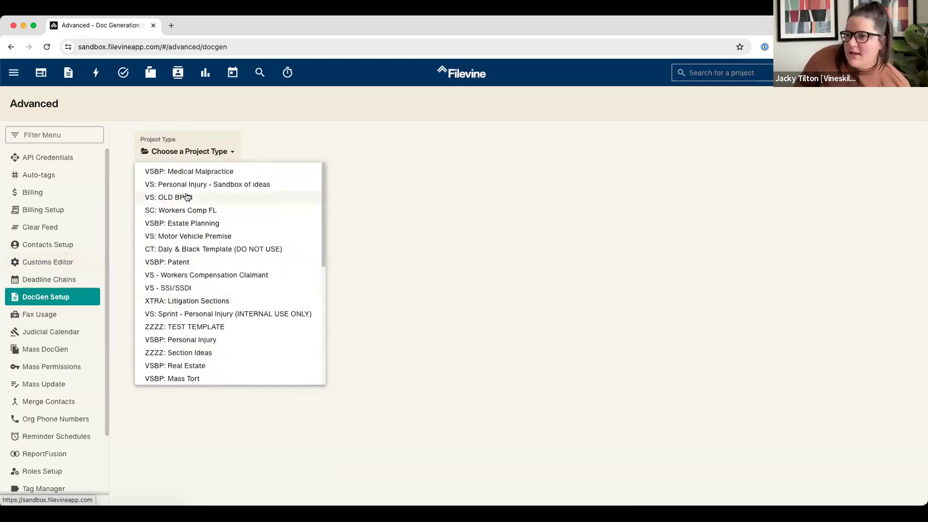
scroll(240, 311, down, 3)
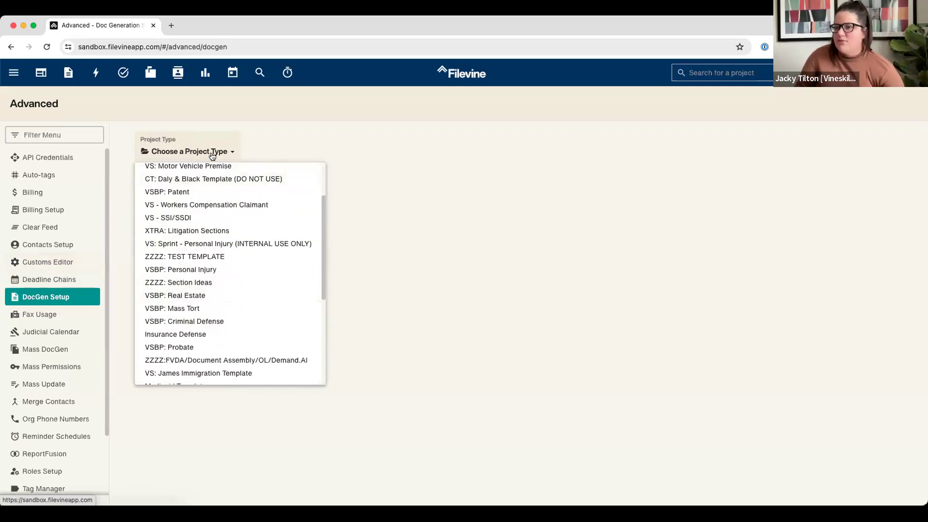
scroll(227, 200, down, 6)
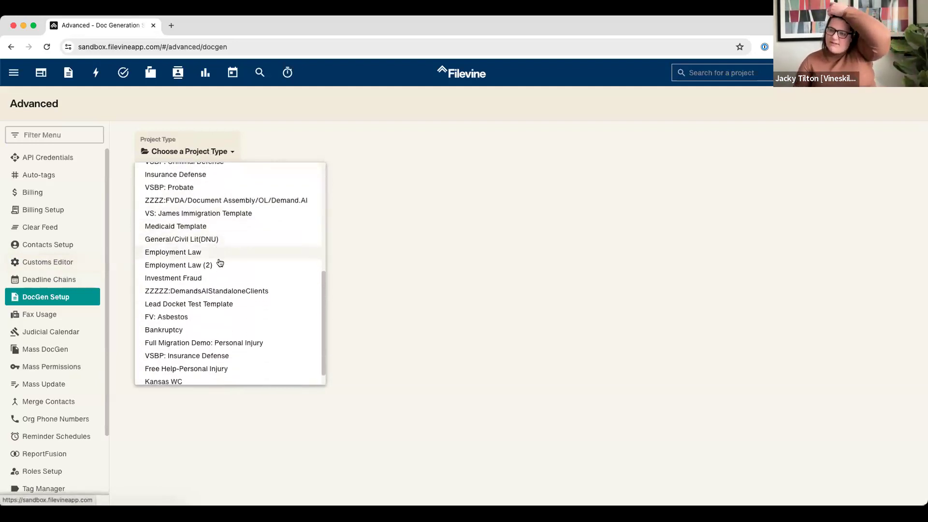
scroll(221, 288, down, 2)
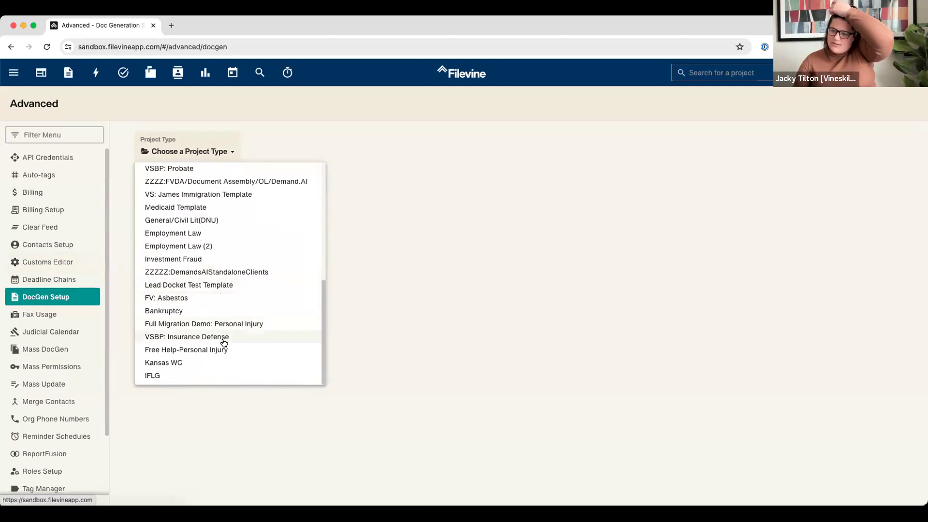
click(224, 350)
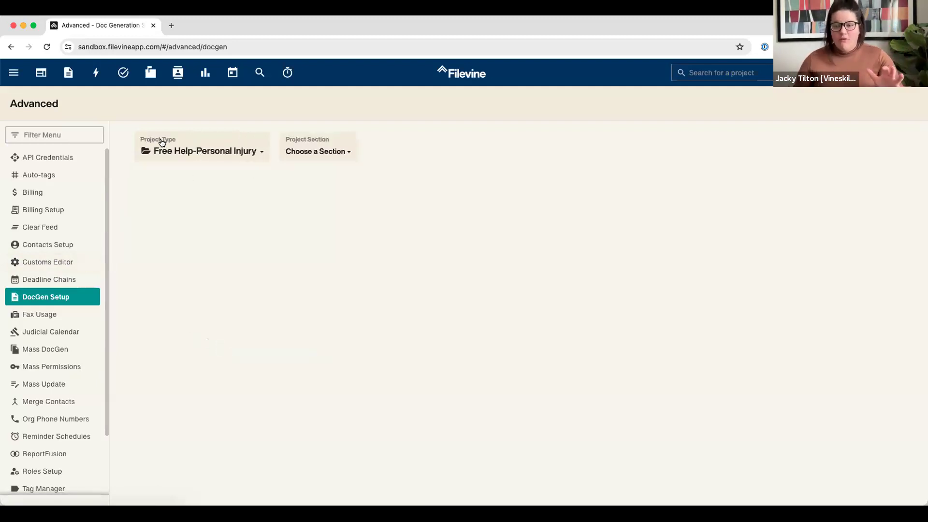
- Choose the Case Summary section and its Generate the Fee Agreement widget to display its document templates
click(327, 152)
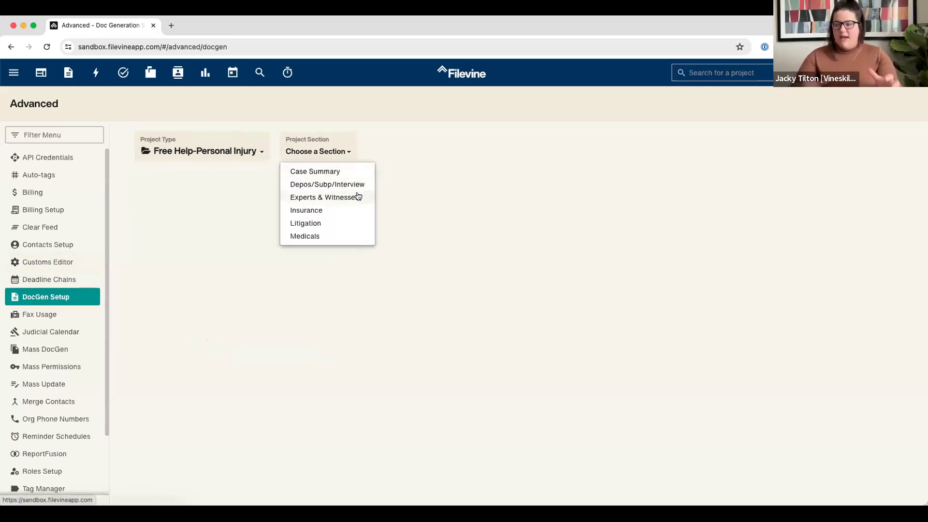
click(355, 172)
click(430, 152)
click(440, 172)
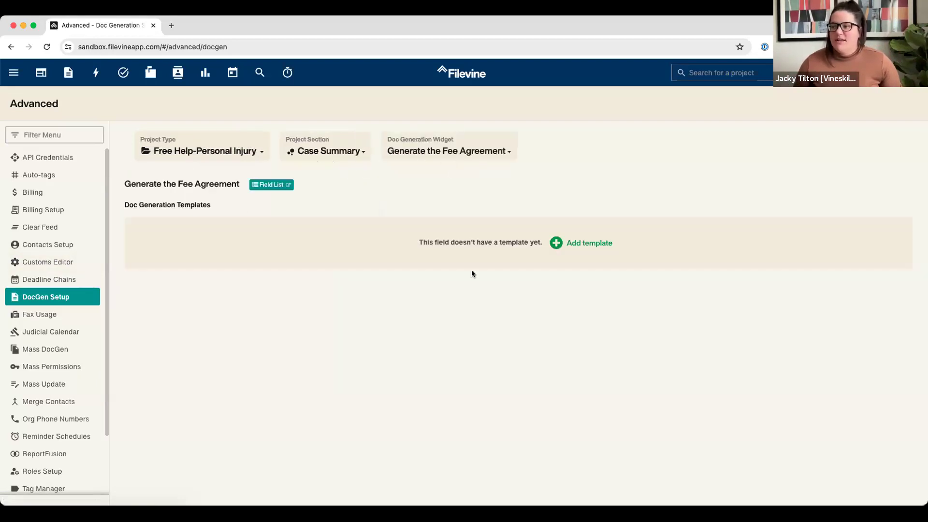
- Open the Customs Editor and load the Free Help-Personal Injury project type to show its sections
click(70, 263)
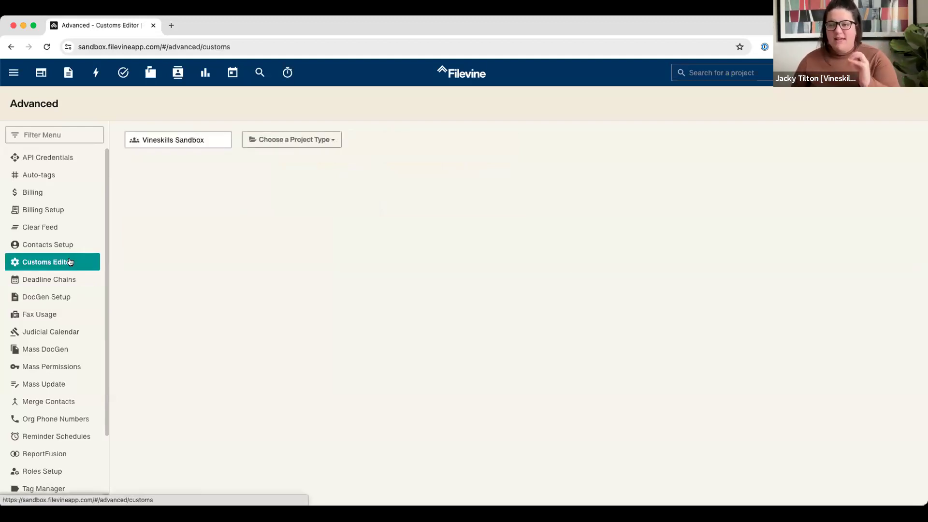
click(280, 139)
scroll(324, 261, down, 3)
scroll(327, 280, down, 10)
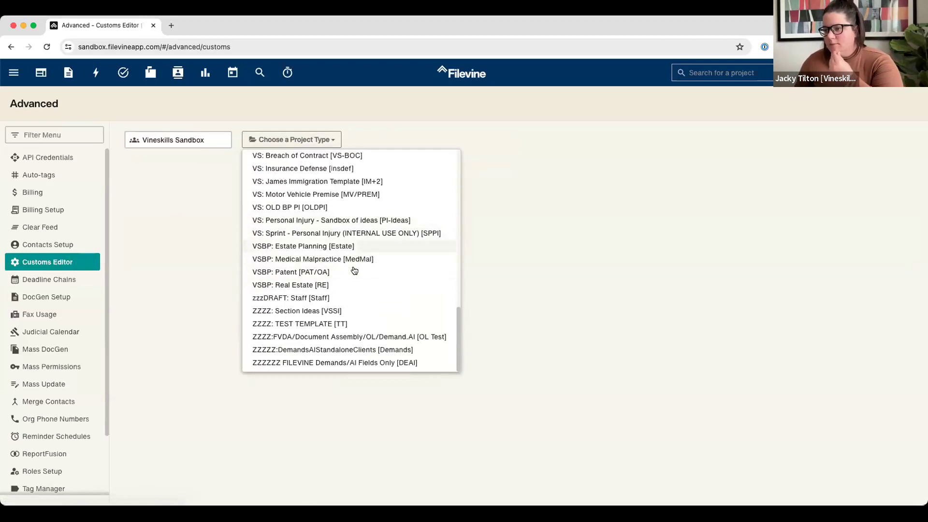
scroll(355, 270, up, 3)
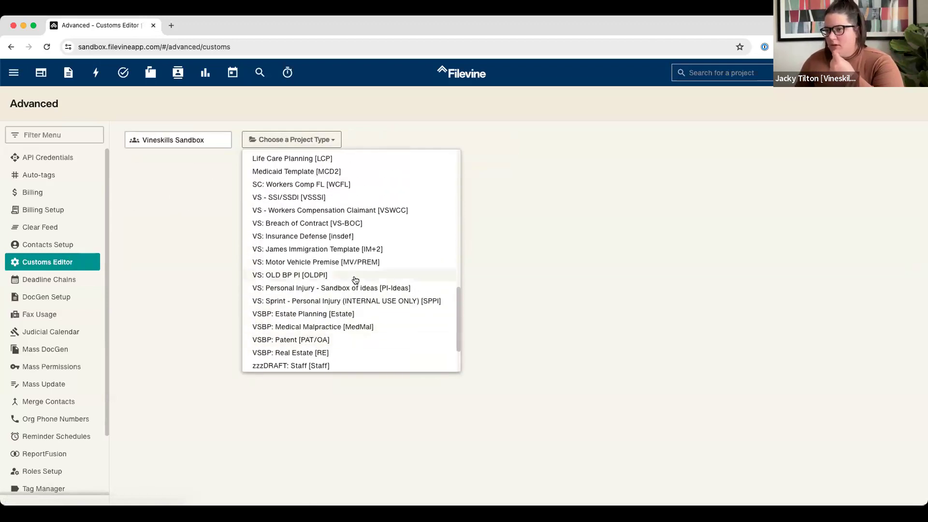
scroll(355, 281, up, 4)
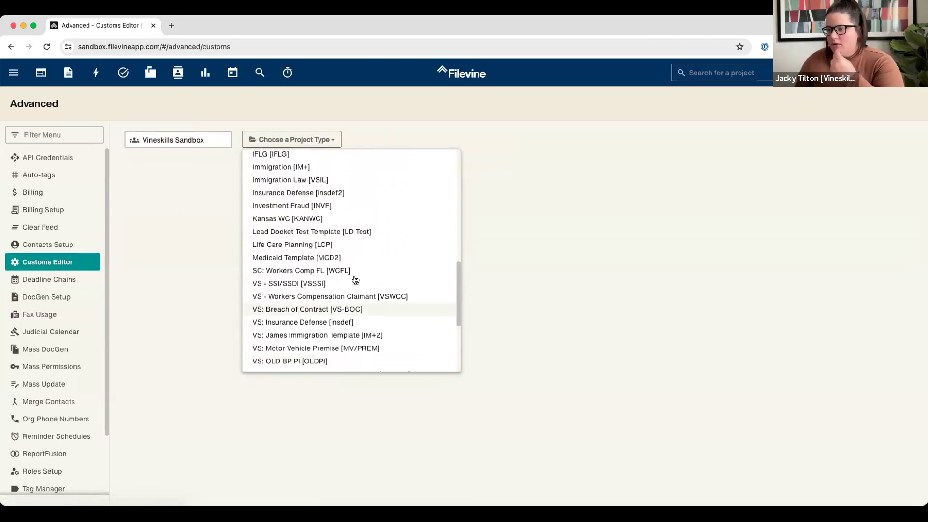
scroll(356, 280, down, 6)
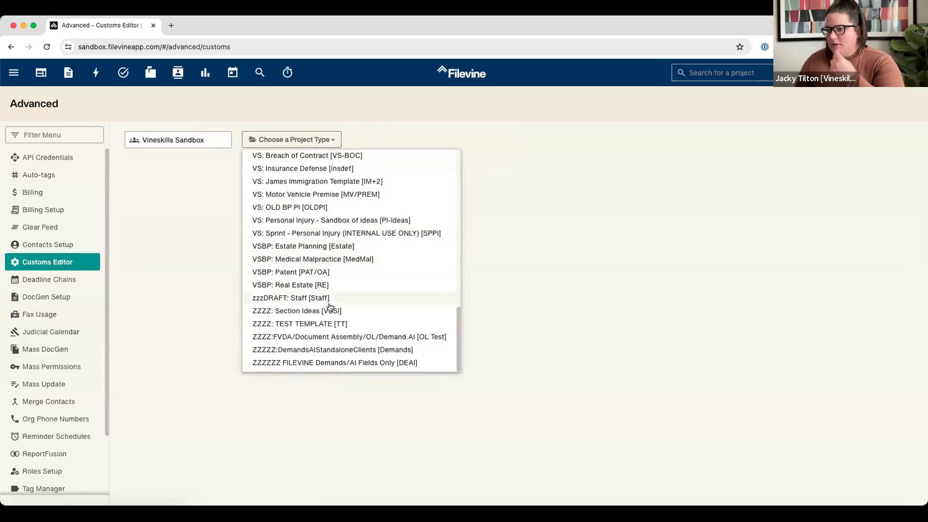
scroll(330, 307, up, 5)
scroll(331, 307, up, 5)
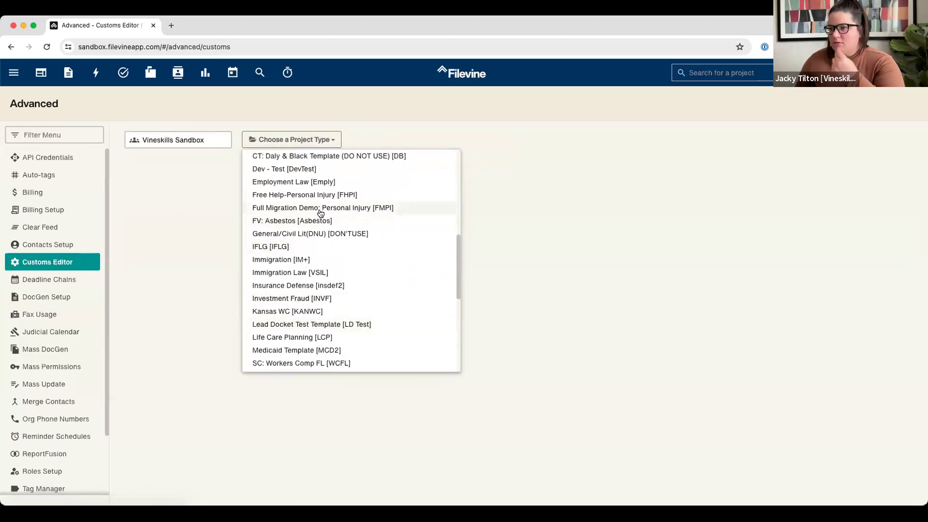
click(309, 195)
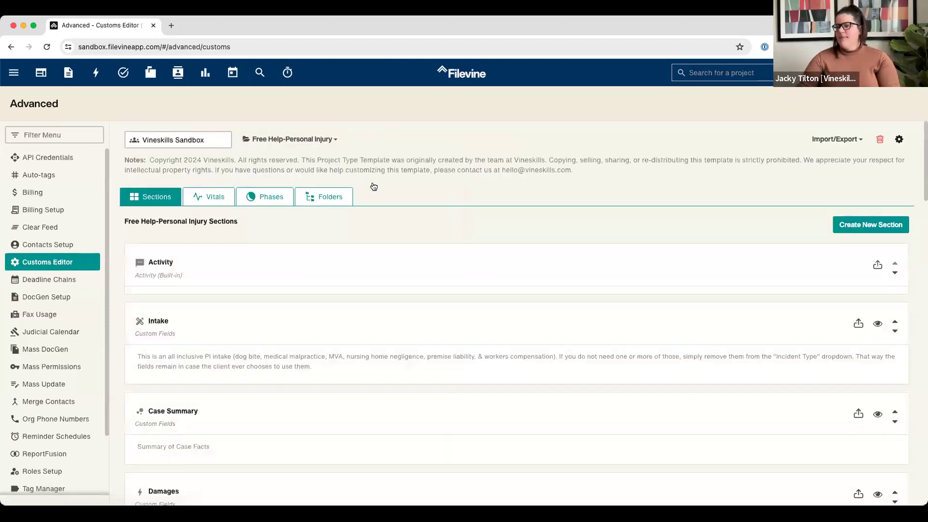
scroll(421, 327, down, 1)
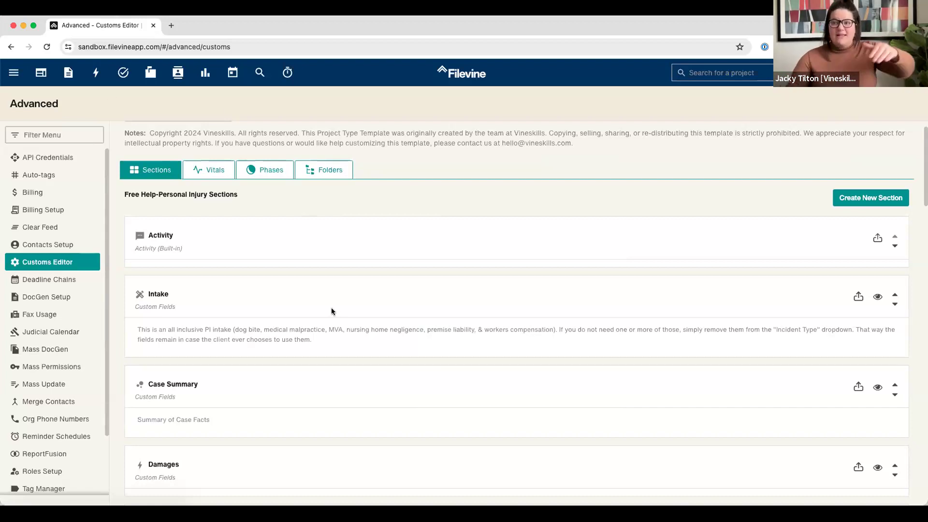
- Duplicate the Customs Editor browser tab and open the Black Panther vs. Iron Man project in the copy
right_click(111, 31)
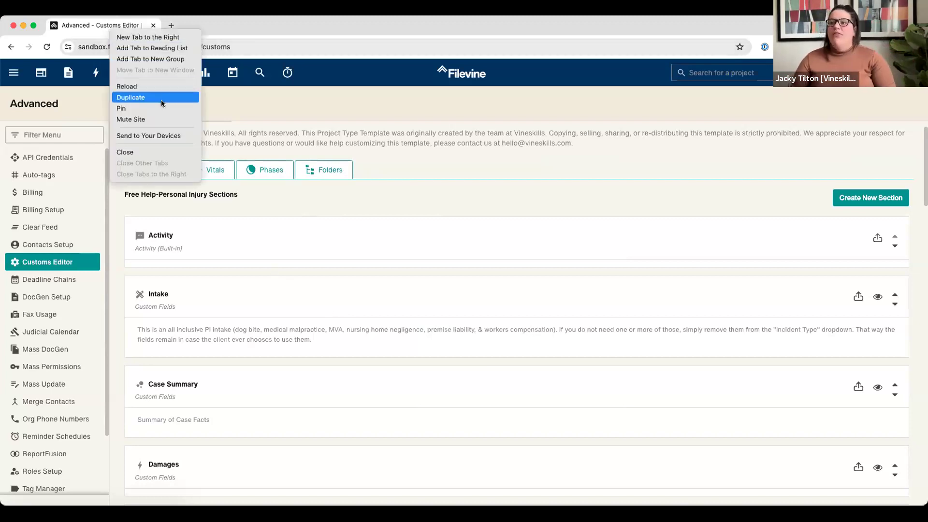
click(163, 100)
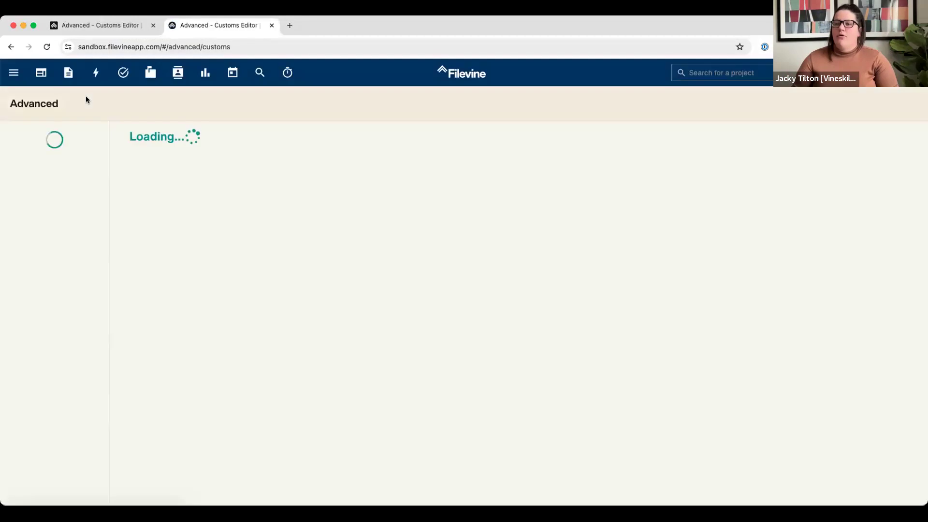
click(47, 80)
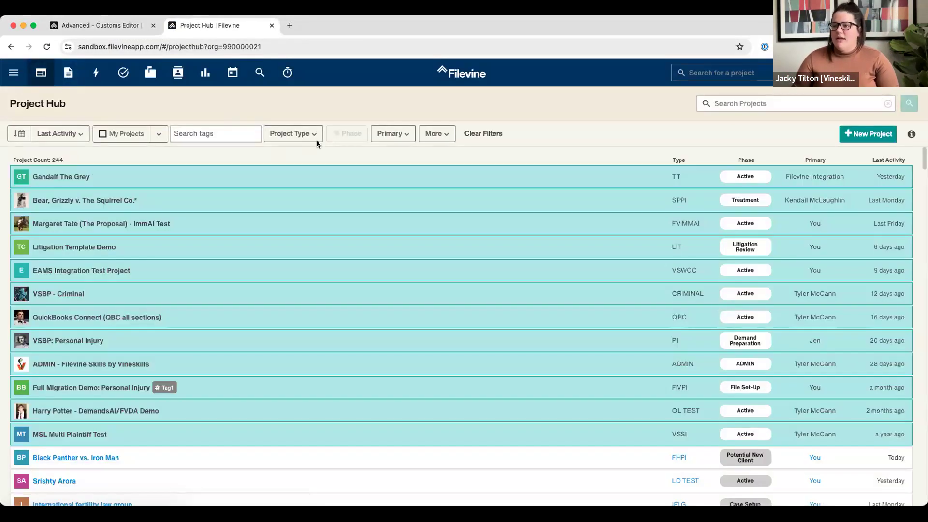
click(745, 73)
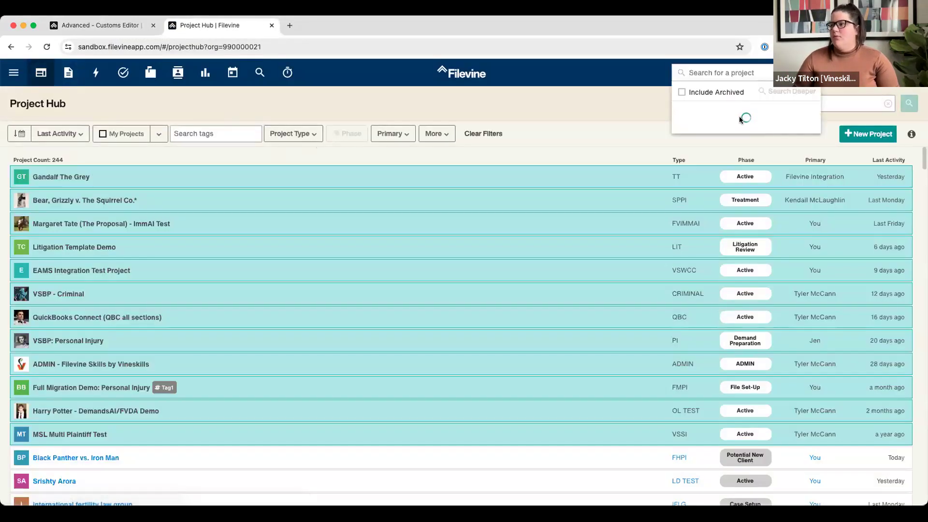
click(741, 121)
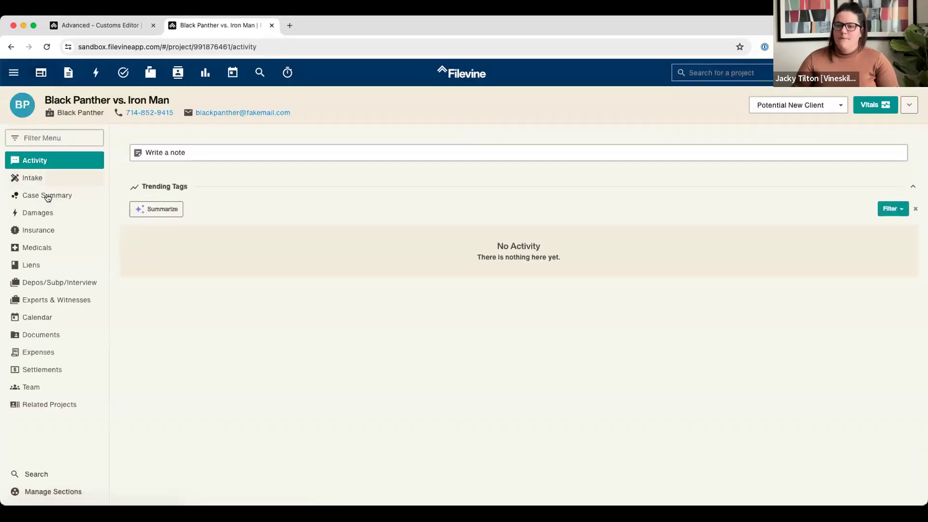
- Examine the policy fields and the Generate Insurance Correspondence template field in a new Insurance item, and close it without creating it
click(50, 233)
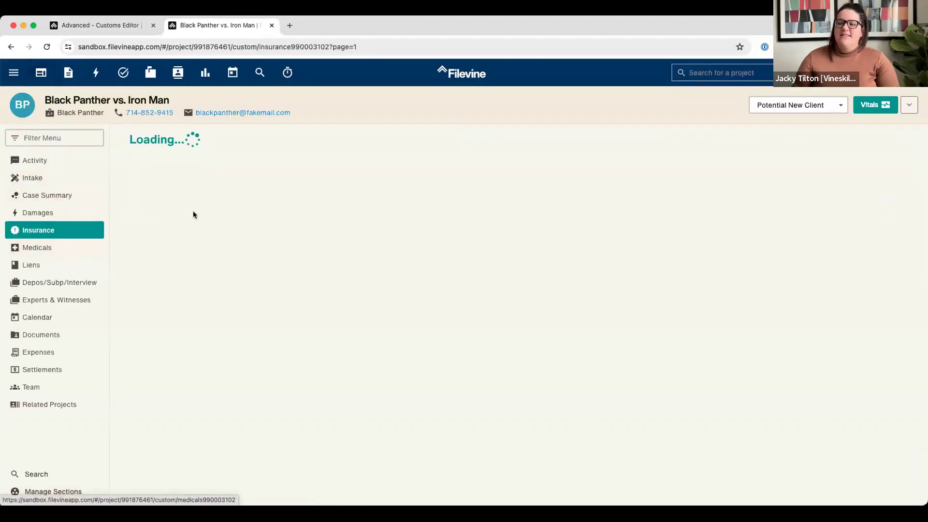
click(167, 144)
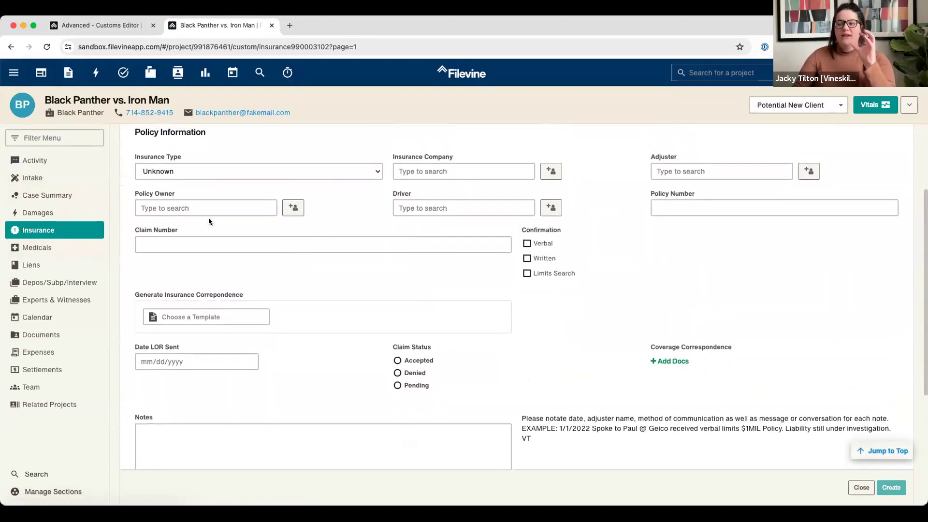
drag(178, 192, 137, 193)
drag(454, 157, 387, 157)
click(652, 164)
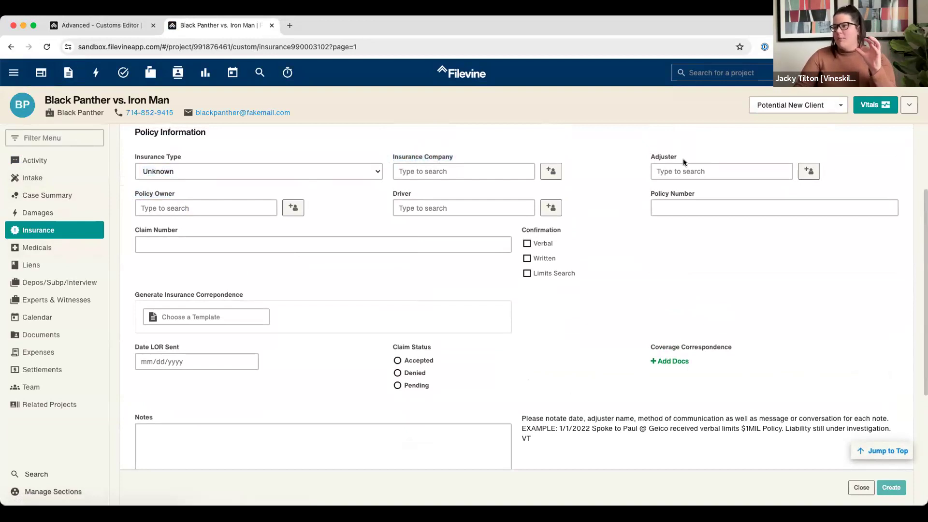
scroll(611, 244, down, 5)
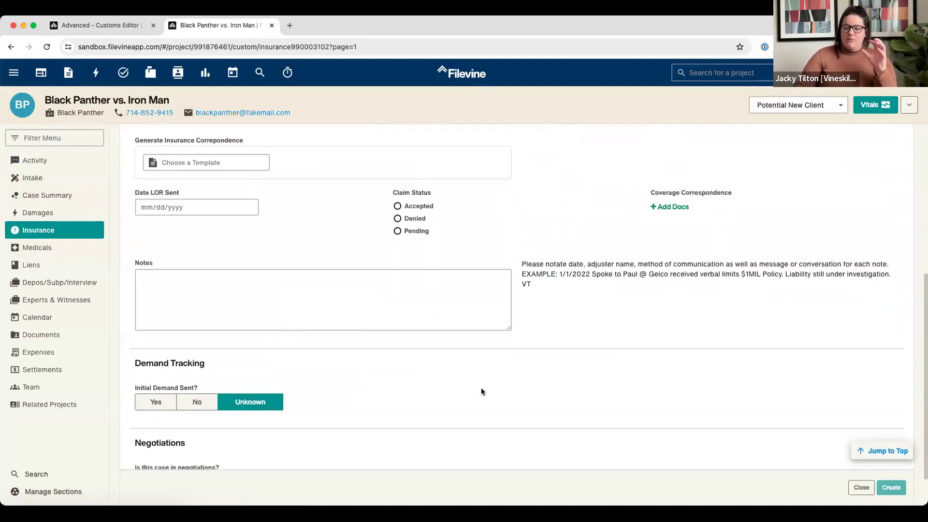
scroll(488, 393, up, 8)
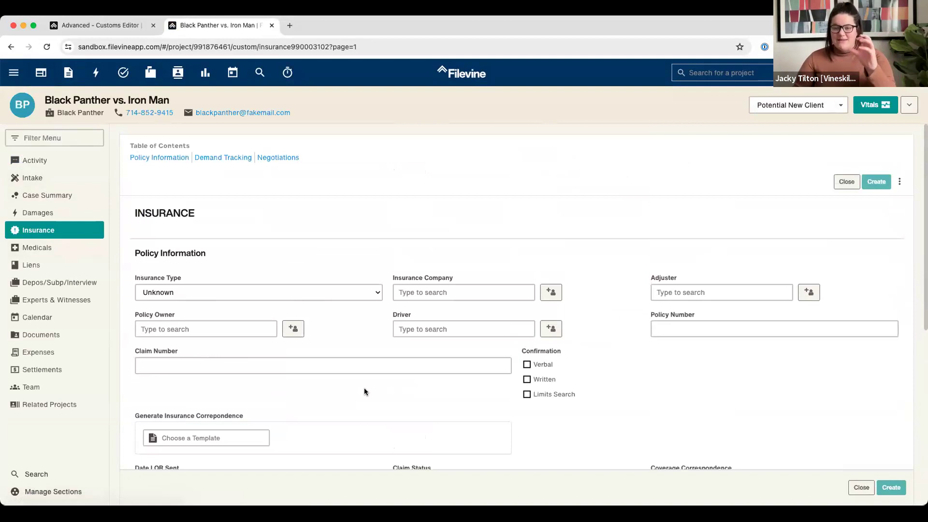
scroll(365, 392, down, 5)
scroll(199, 346, up, 2)
click(188, 304)
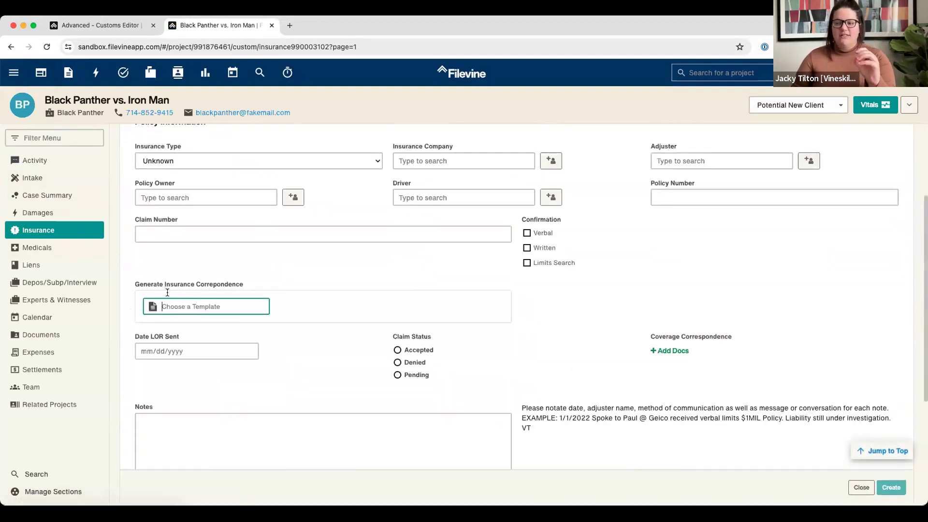
click(864, 492)
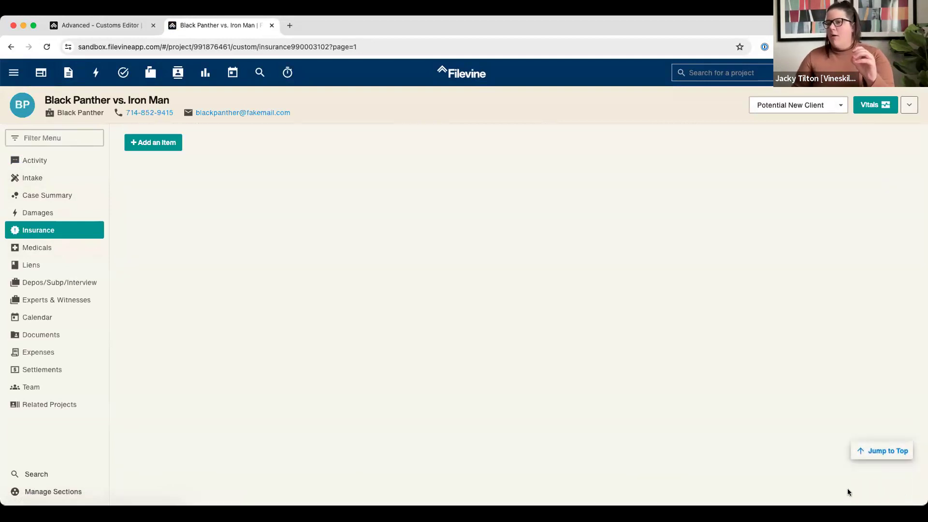
- Visit the project's Case Summary section and open its Intake section
click(47, 197)
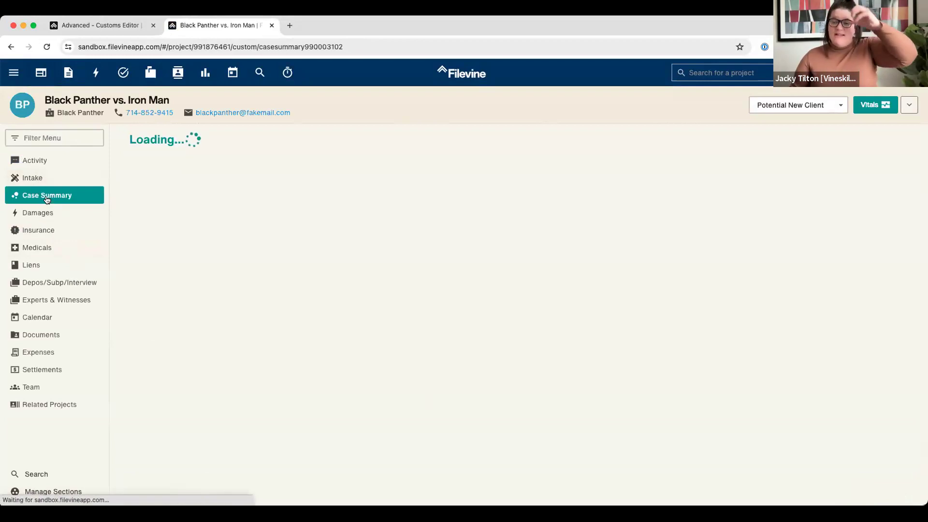
click(76, 180)
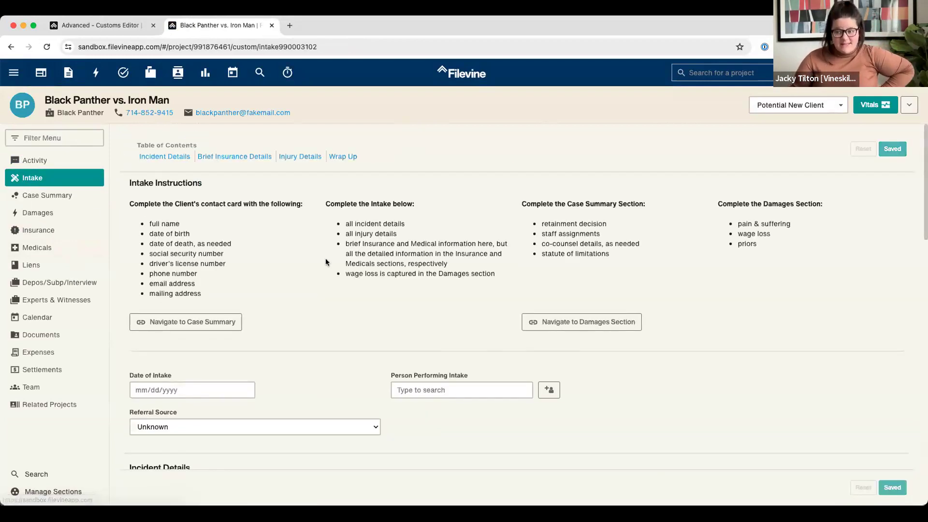
- Look through the project's Intake section, open its Case Summary section and examine the staff assignment and key date fields there
scroll(327, 263, down, 10)
scroll(355, 265, down, 4)
scroll(356, 265, up, 15)
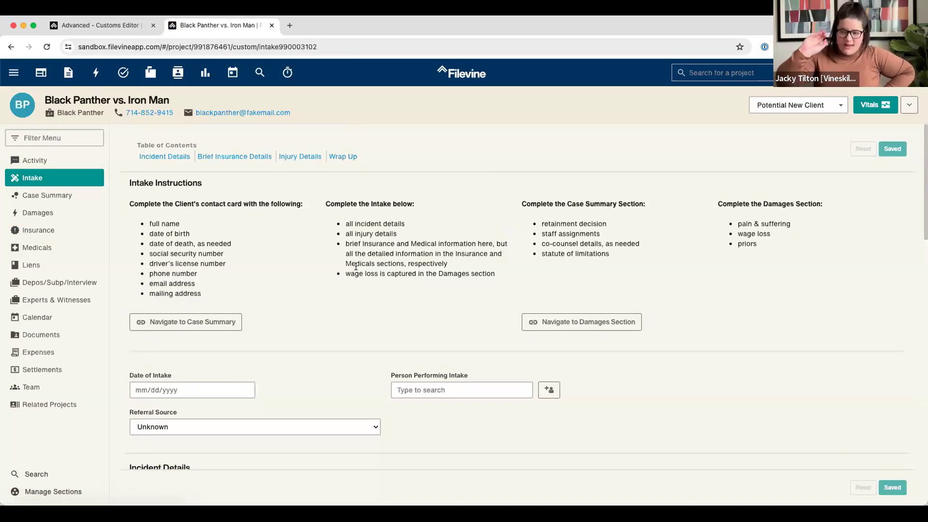
click(25, 200)
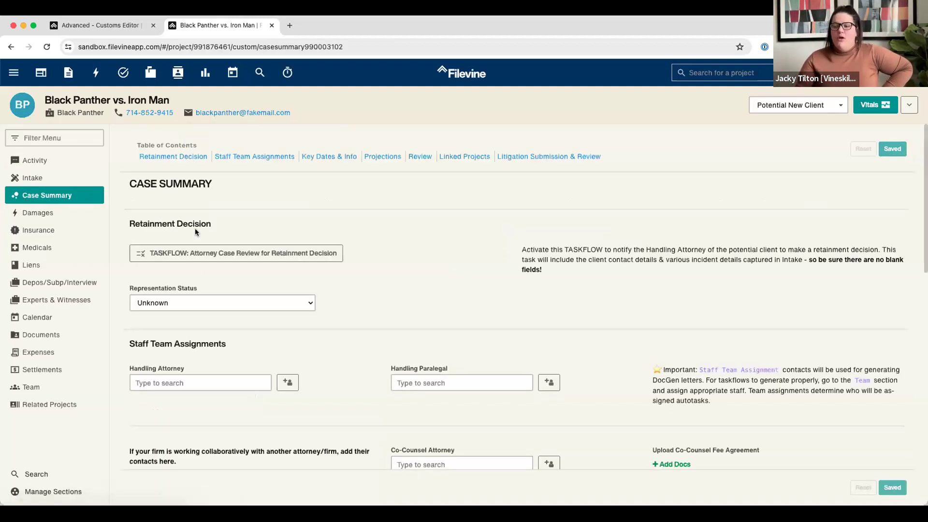
scroll(219, 267, down, 3)
scroll(219, 270, down, 5)
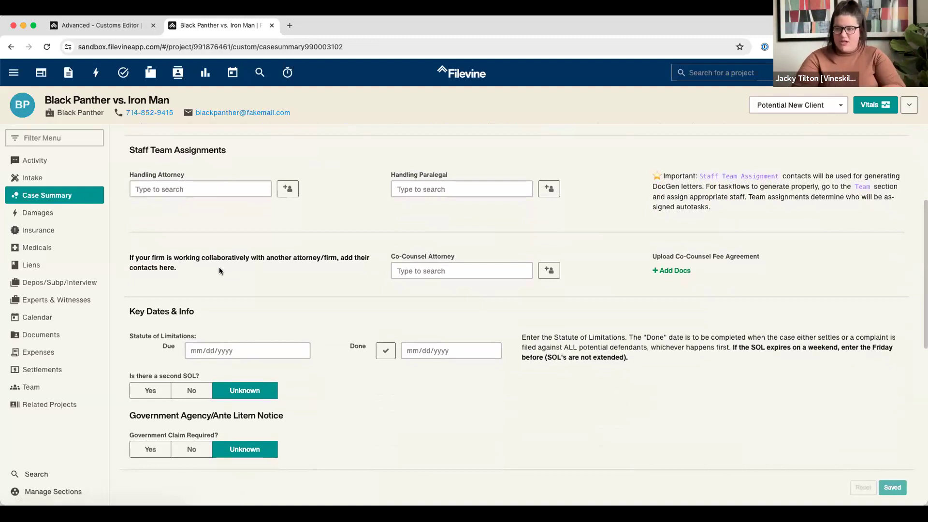
scroll(541, 370, down, 2)
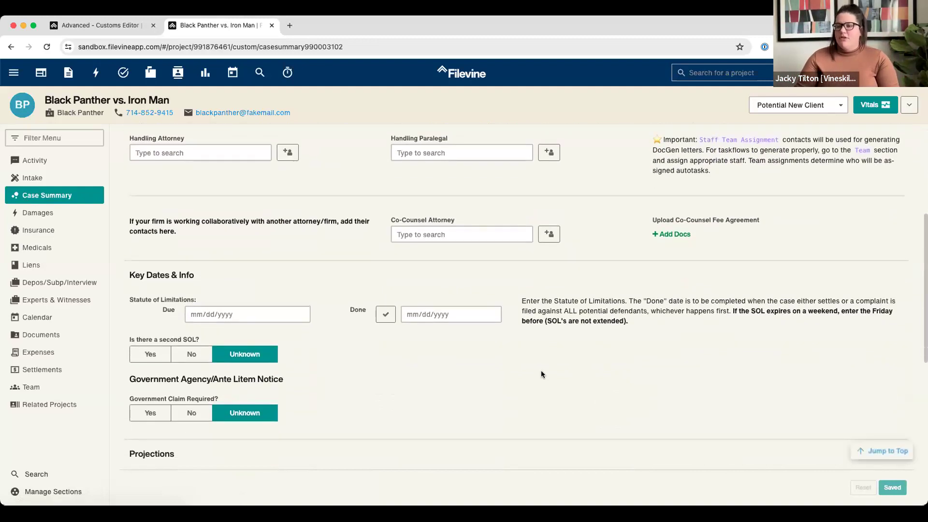
scroll(541, 370, down, 10)
scroll(541, 369, up, 15)
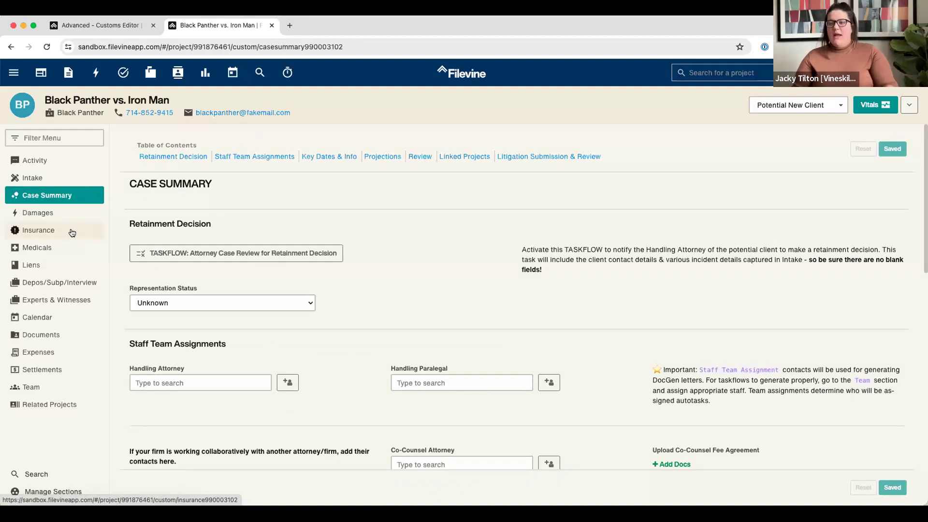
scroll(388, 188, down, 5)
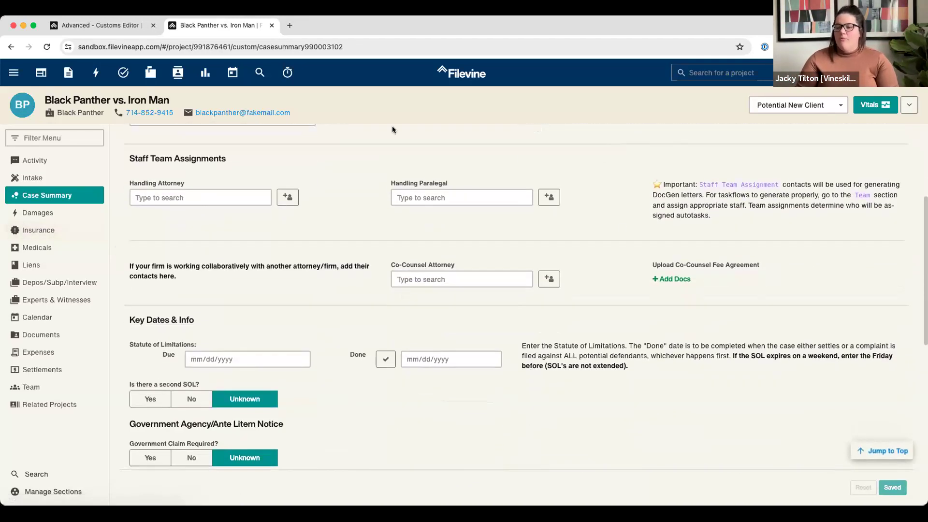
- Return to the Customs Editor and open the Insurance section's setup at its custom fields and widgets
click(112, 29)
scroll(335, 310, down, 3)
scroll(335, 310, down, 4)
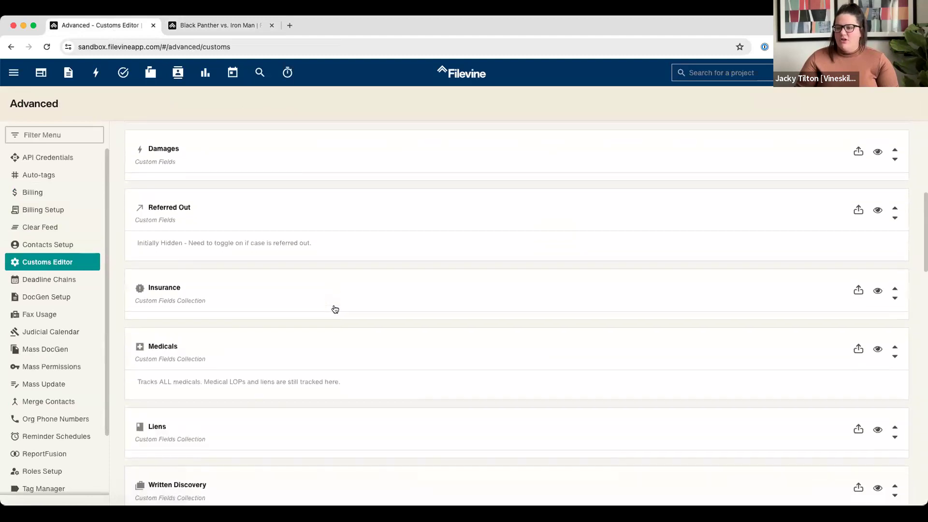
click(336, 310)
scroll(365, 329, down, 4)
scroll(364, 331, down, 2)
scroll(356, 317, down, 2)
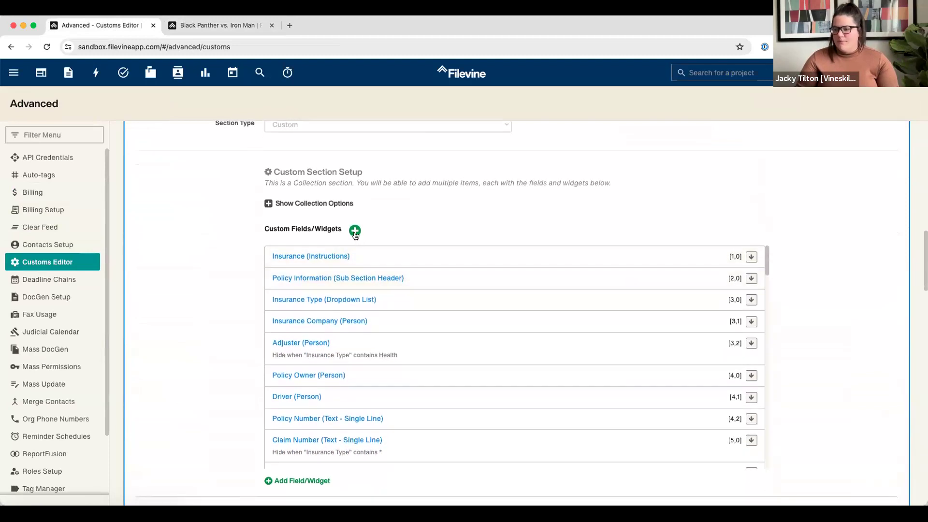
- Start a new custom widget in the Insurance section with the widget type Doc Generation Multi-template
click(355, 231)
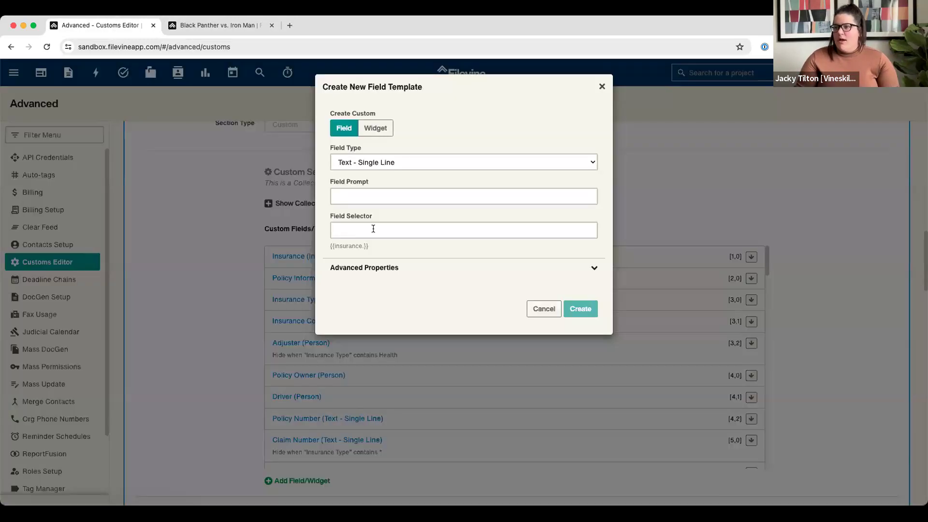
click(385, 133)
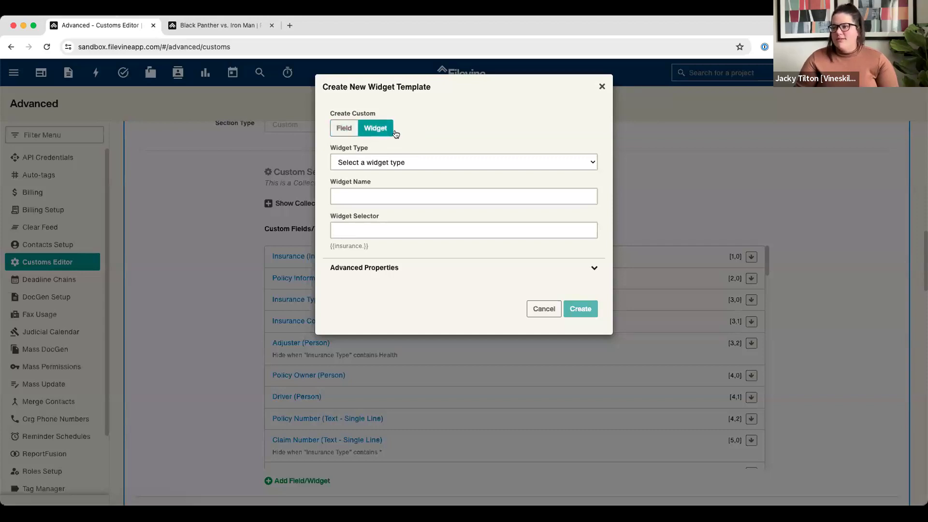
click(377, 163)
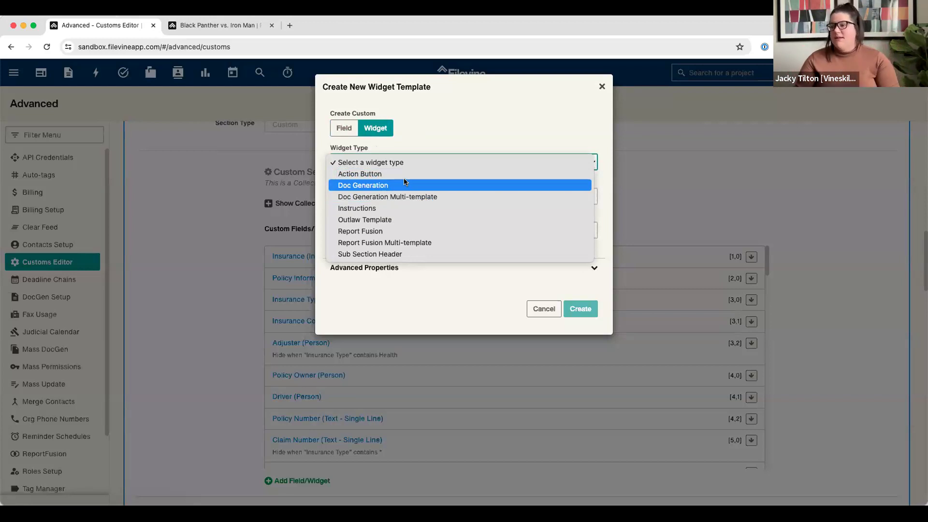
click(403, 197)
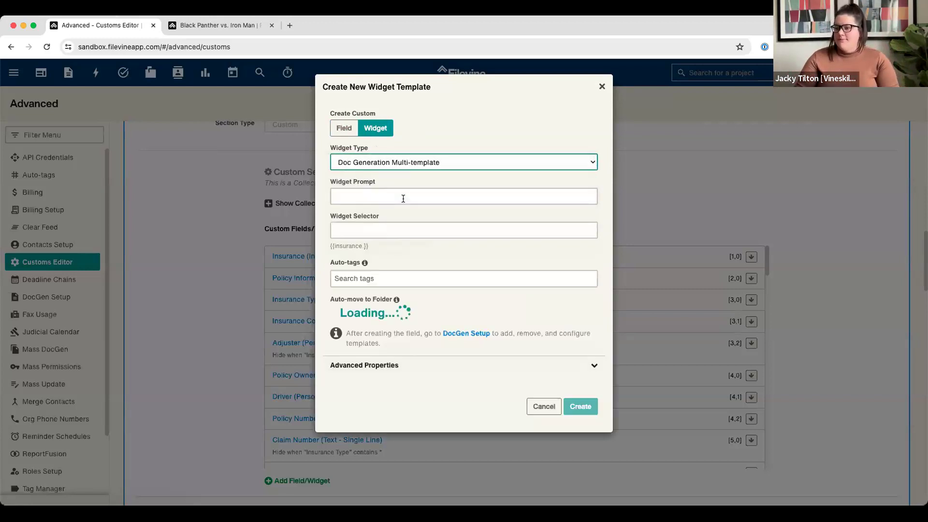
- Set the widget prompt to "Insurance Provider - Testing DoGen" and let the widget selector fill in from it
click(355, 197)
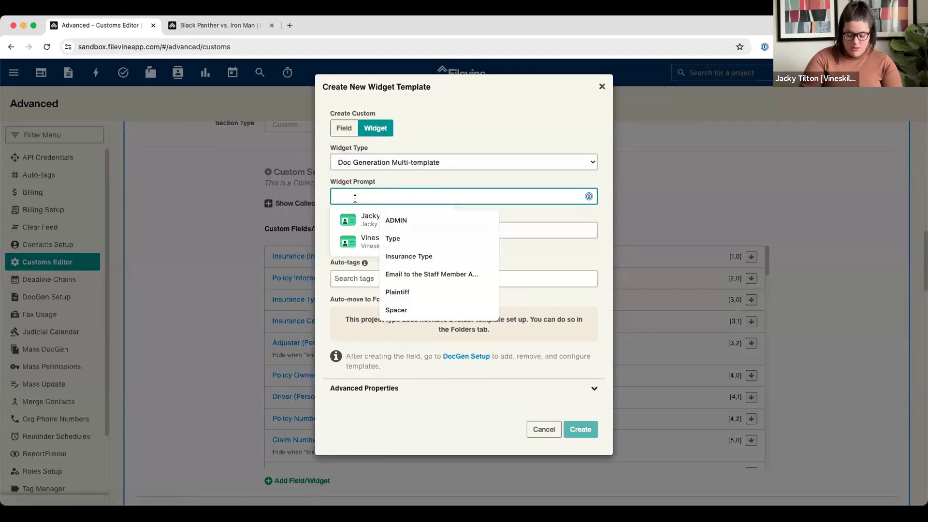
text(Testing )
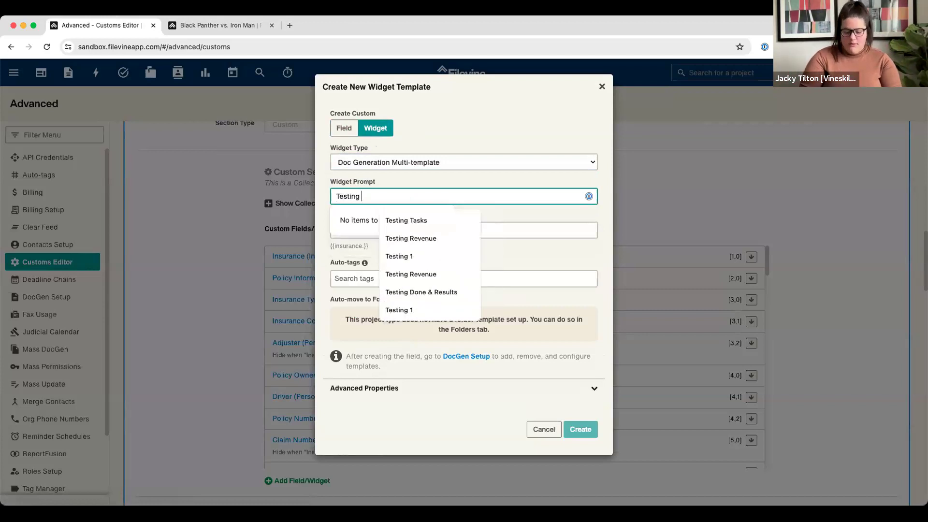
text(DoC)
key(BackSpace)
text(Gen)
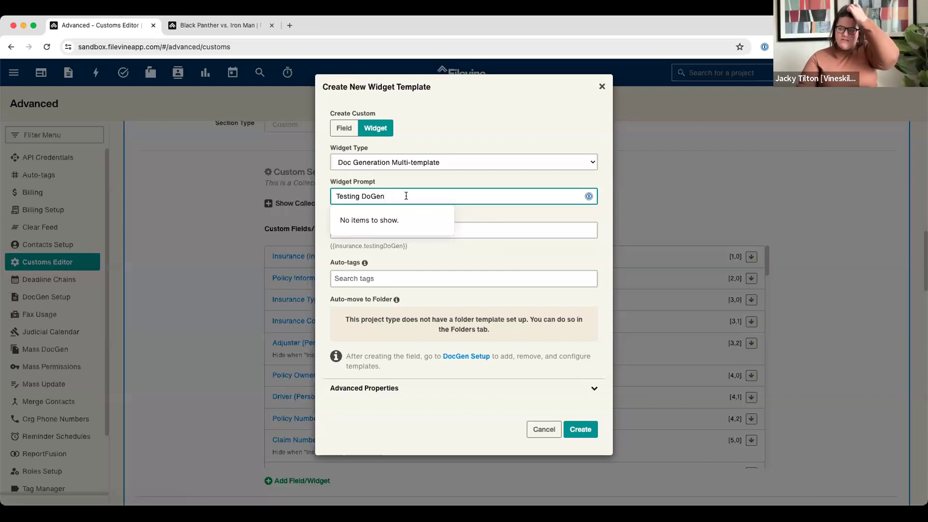
click(333, 198)
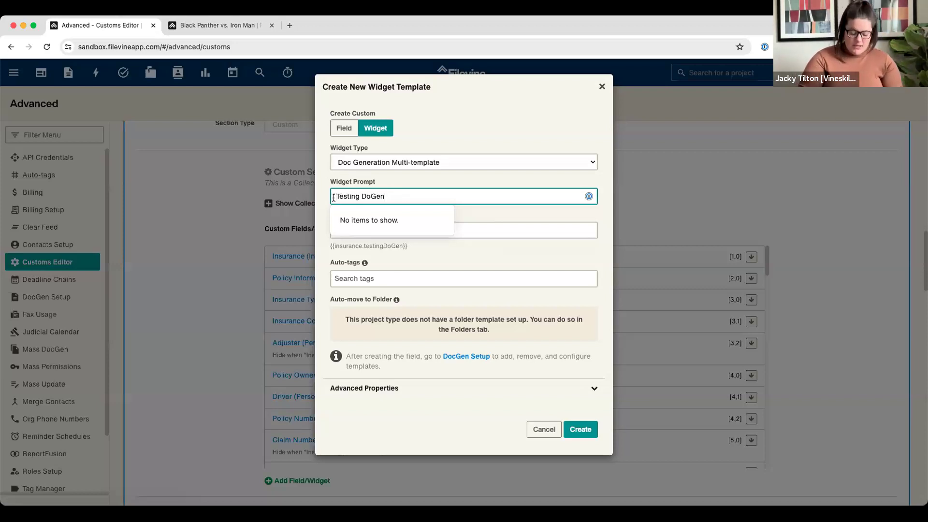
text(Insurance )
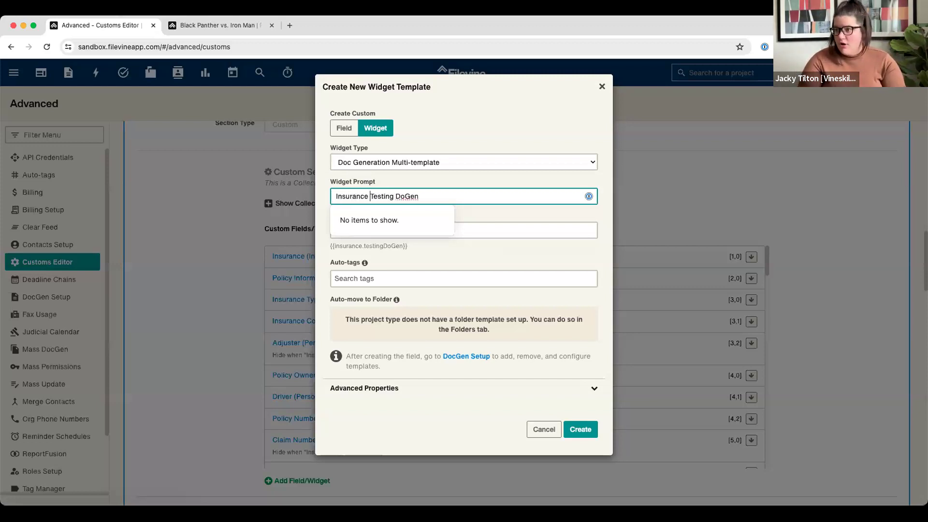
text(Provider -)
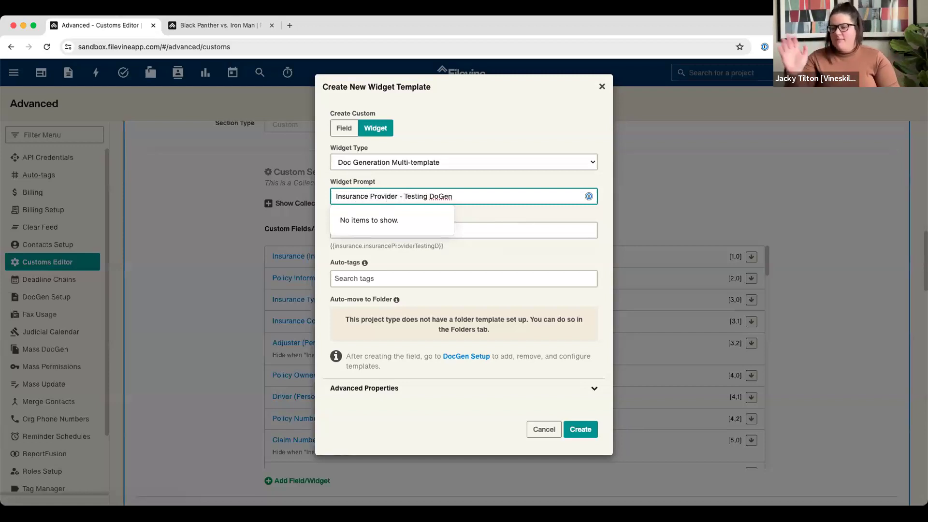
click(300, 275)
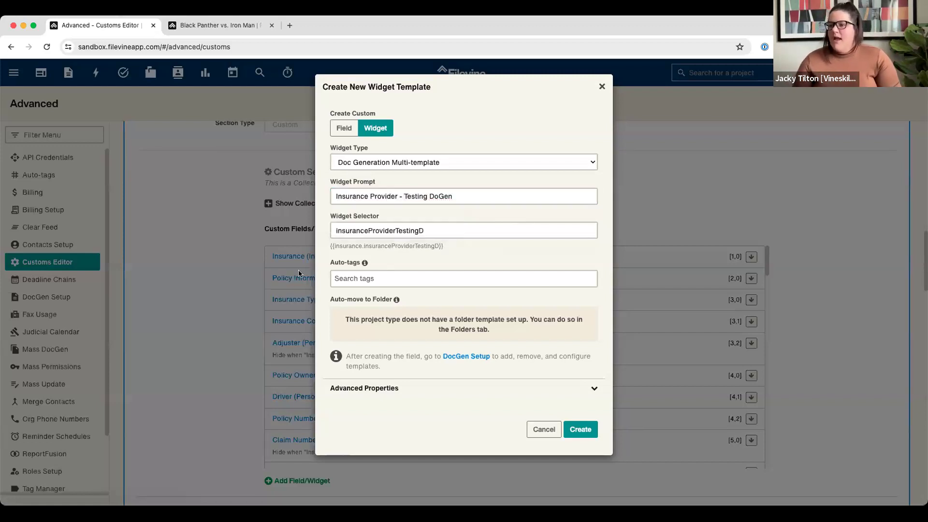
- Examine the new widget's Auto-tags and Auto-move to Folder settings, and expand its Advanced Properties to review them
click(349, 274)
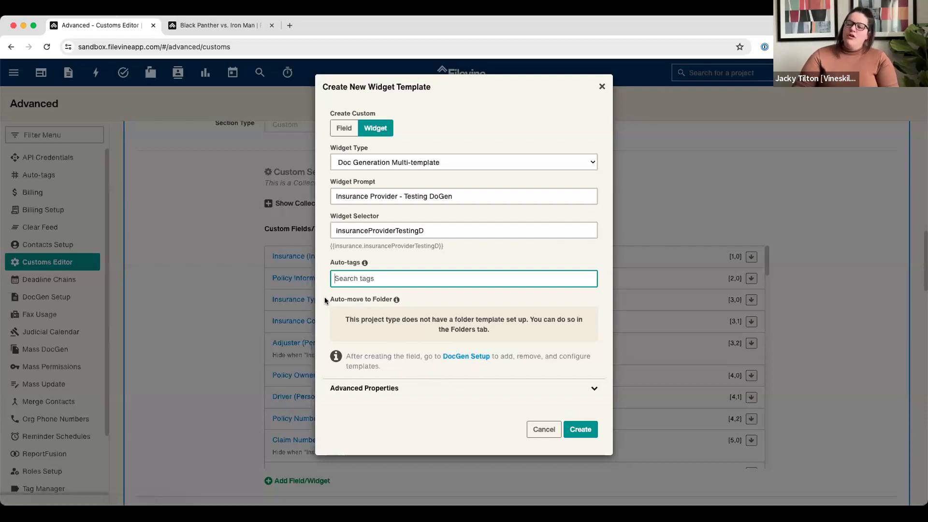
drag(324, 296, 405, 302)
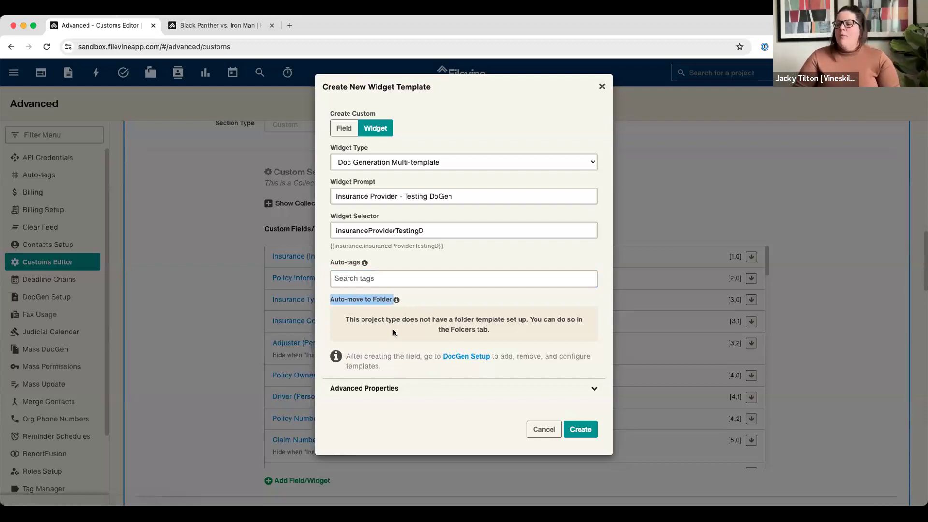
drag(347, 314, 568, 327)
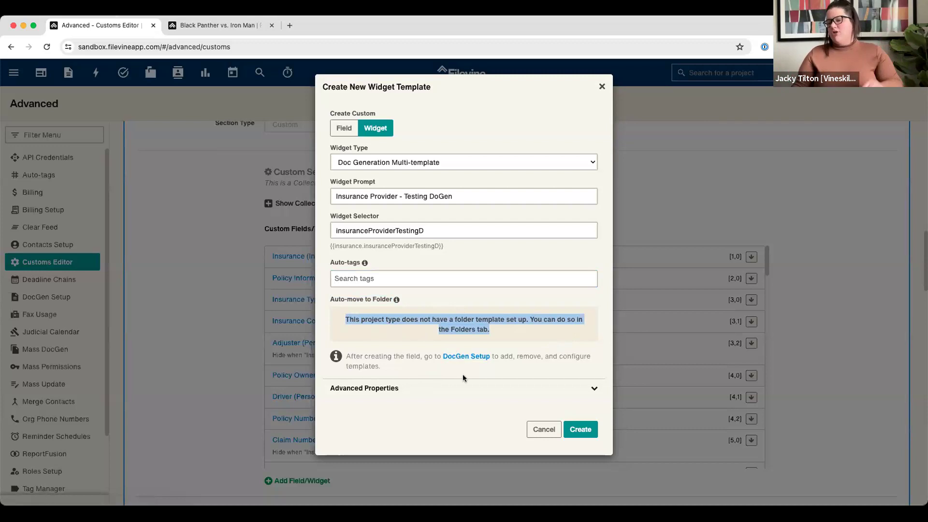
click(426, 387)
scroll(426, 385, down, 3)
scroll(425, 386, down, 2)
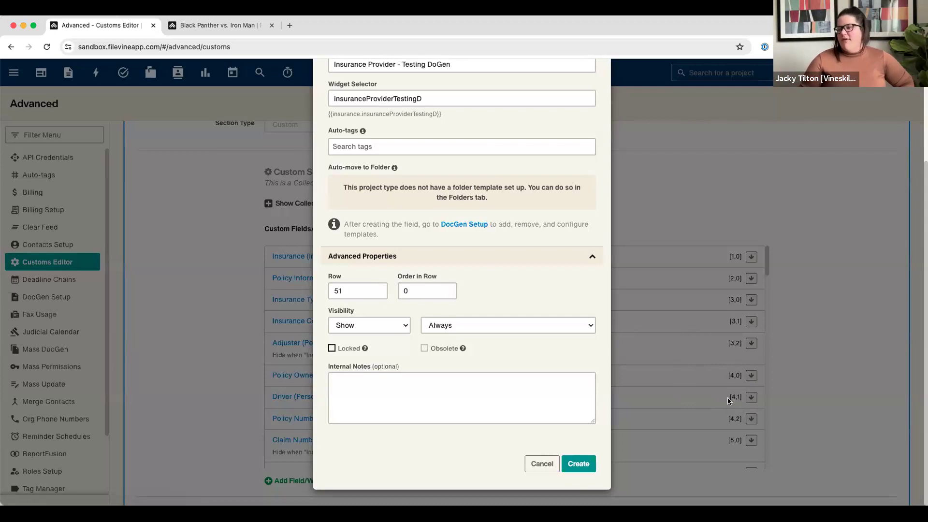
scroll(727, 397, up, 1)
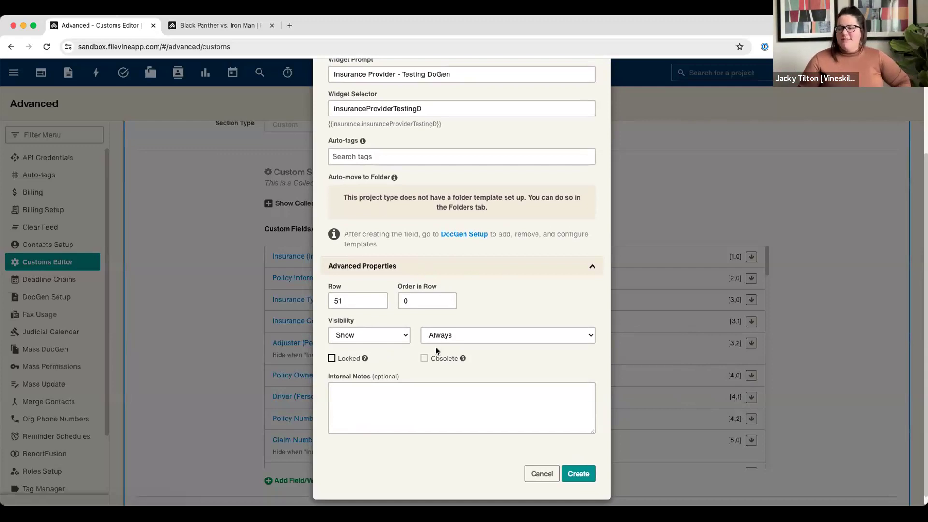
scroll(433, 346, up, 1)
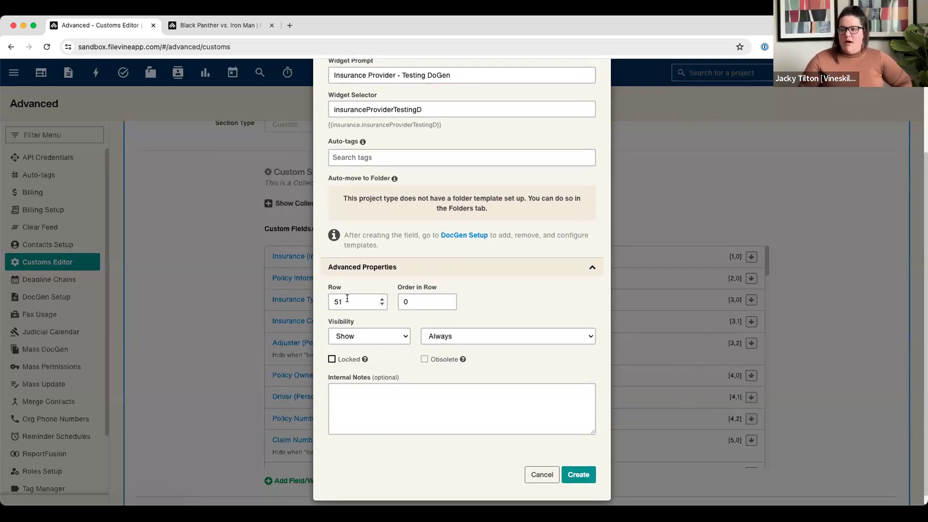
scroll(351, 298, down, 1)
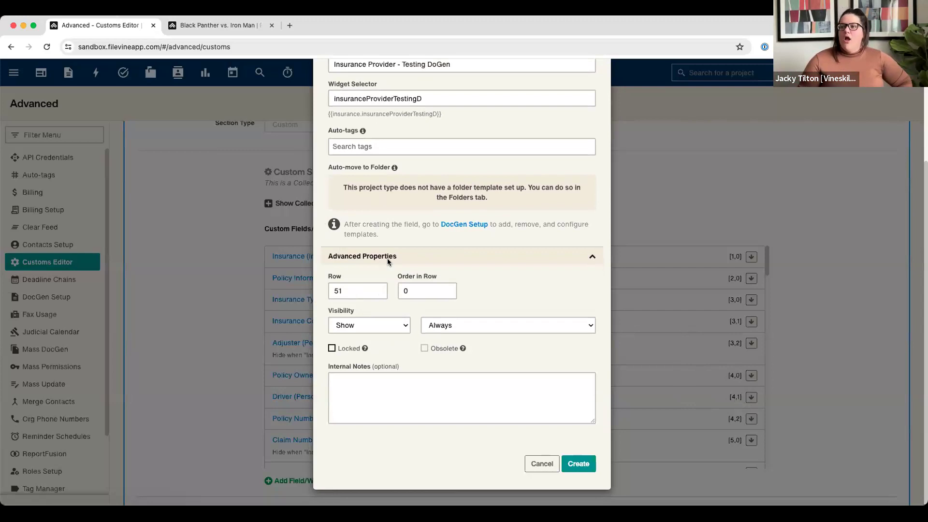
- Review the widget's visibility conditions, keep it set to Show Always, and create the widget
click(509, 327)
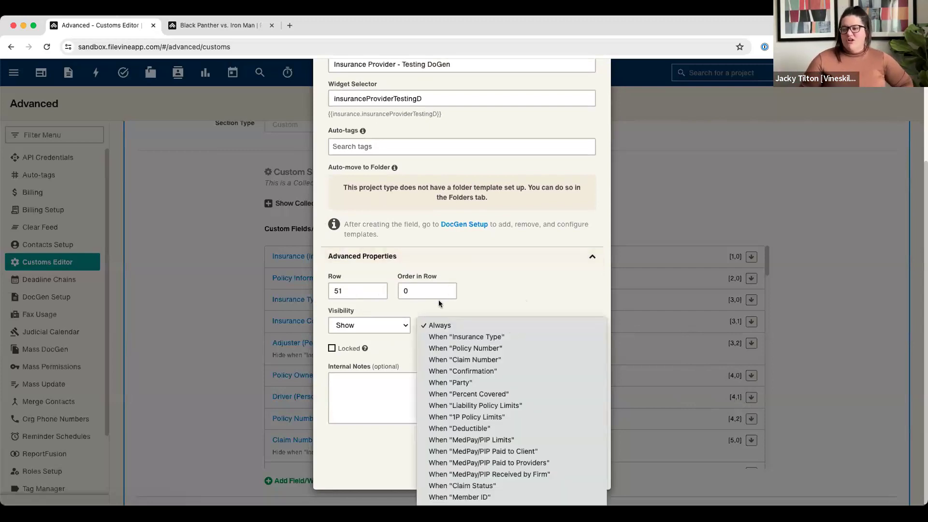
click(323, 304)
double_click(355, 309)
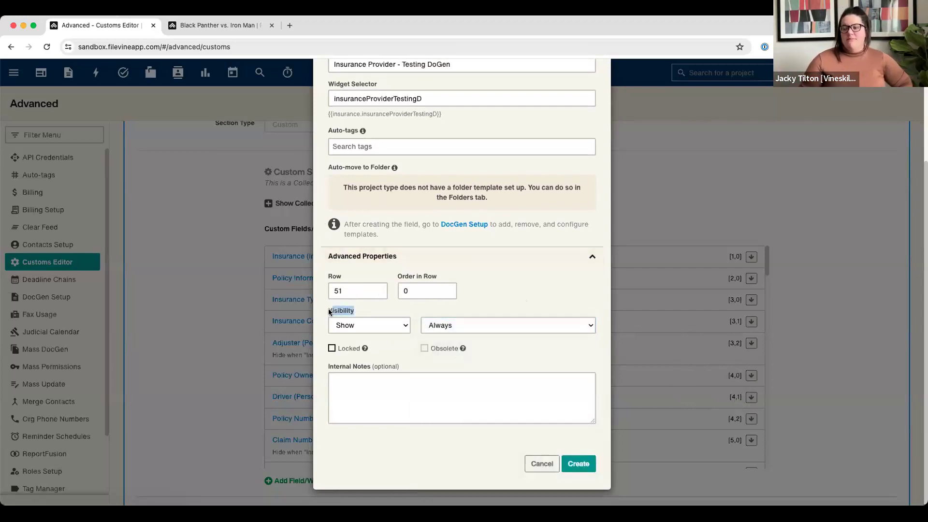
click(357, 311)
click(492, 329)
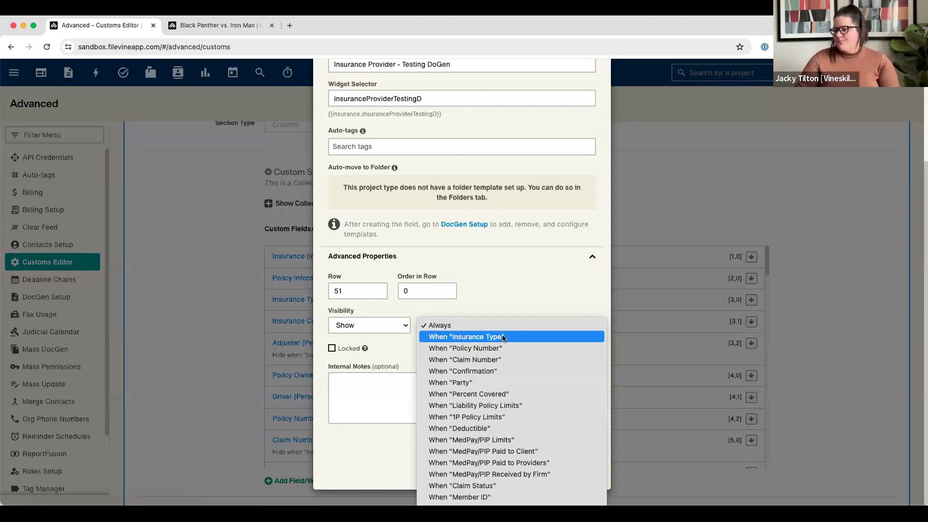
click(477, 325)
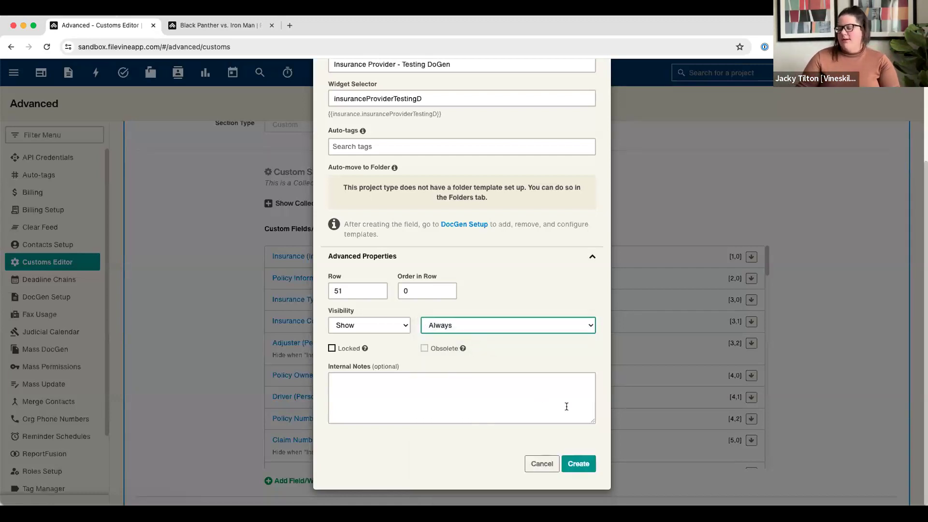
click(585, 464)
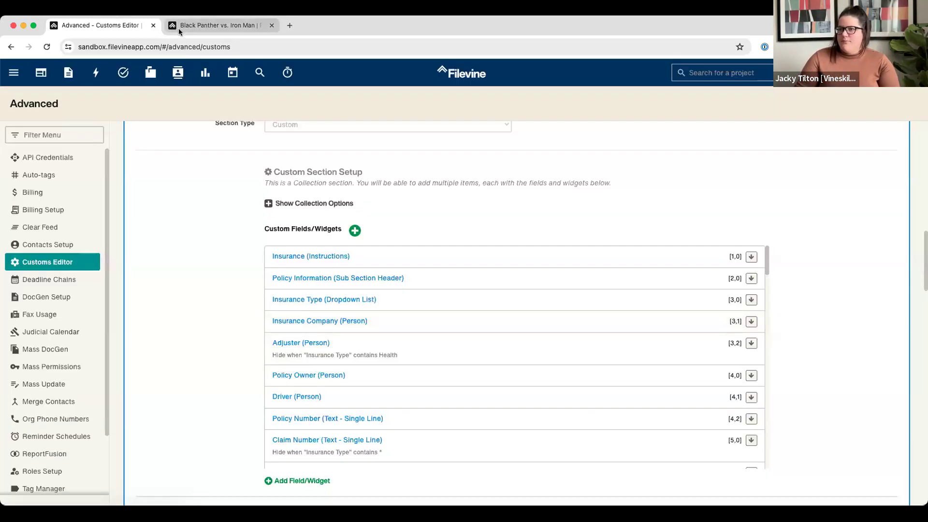
- Reload the Black Panther vs. Iron Man project and open a new item in its Insurance section
click(178, 26)
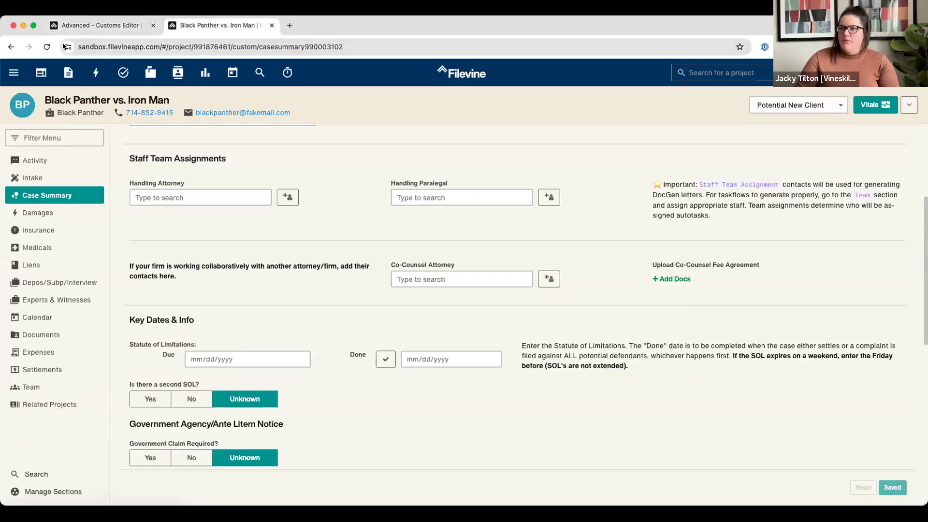
click(48, 48)
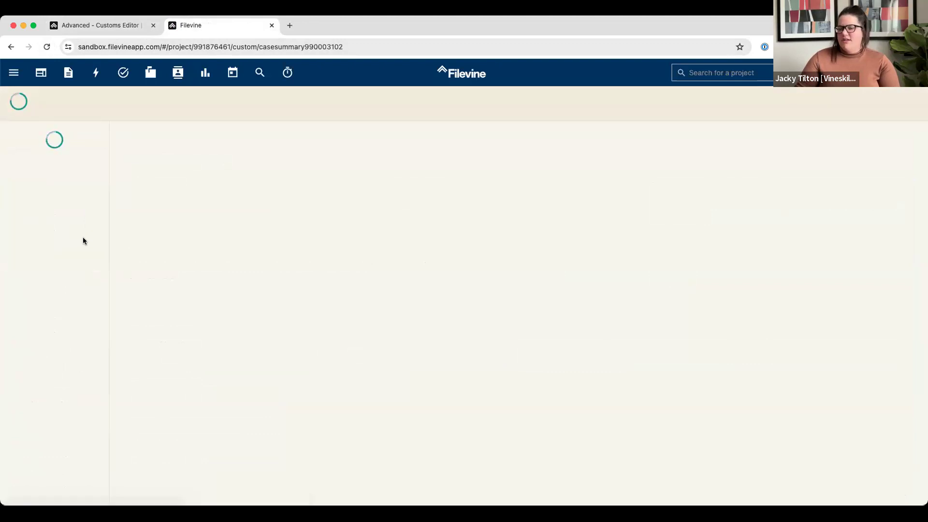
click(74, 228)
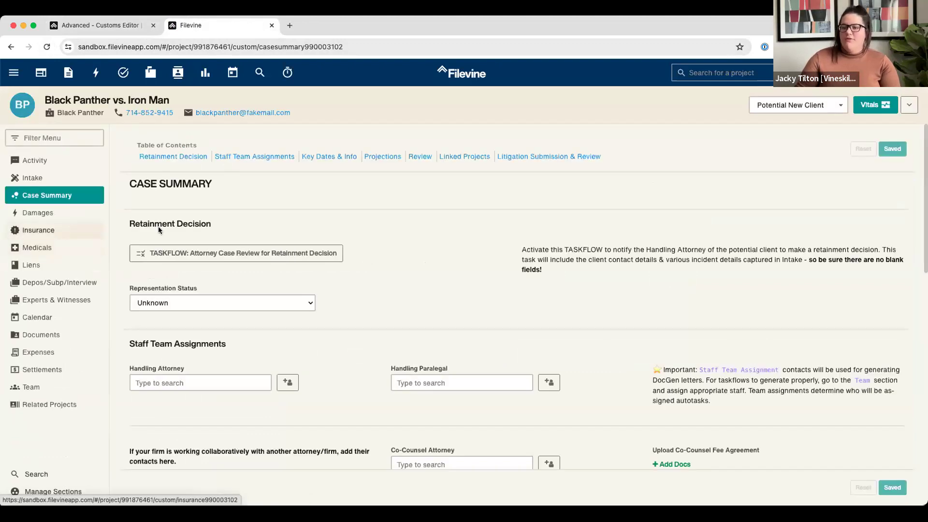
click(159, 150)
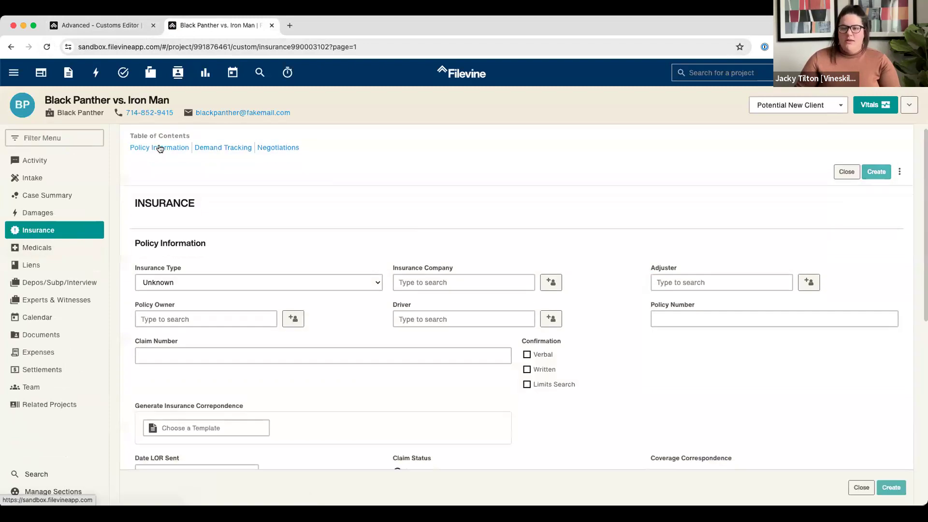
- Examine the new DocGen widget under Negotiations in the Insurance item, and close the item without creating it
scroll(388, 262, down, 3)
scroll(388, 259, down, 5)
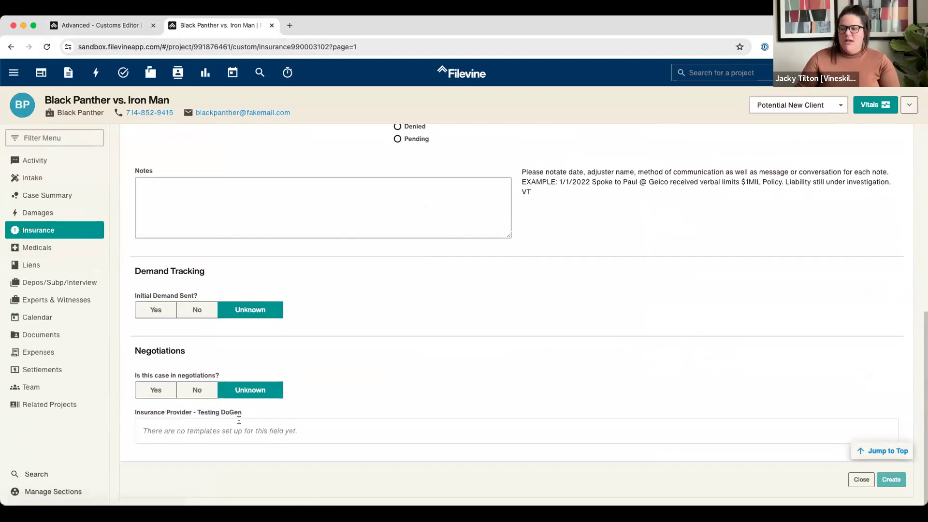
click(873, 479)
- Open DocGen Setup in the Advanced settings and choose the Free Help-Personal Injury project type
click(118, 27)
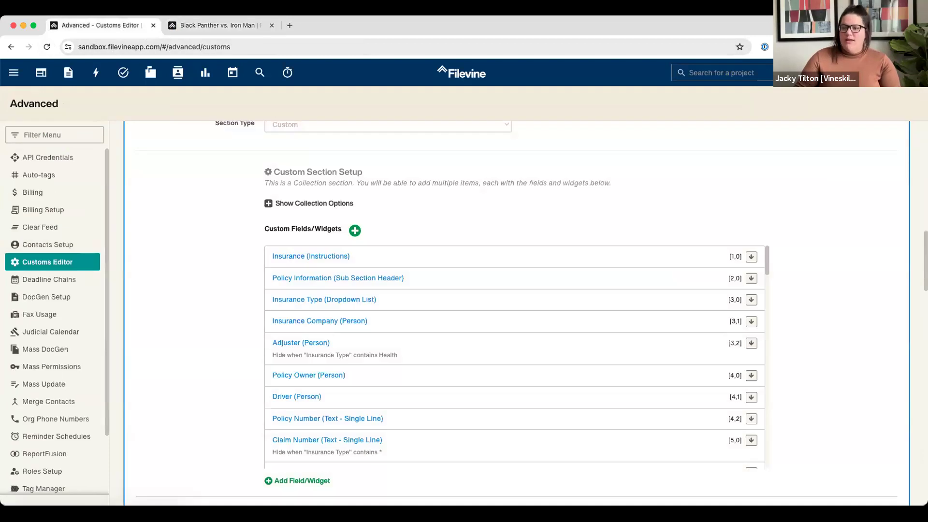
click(50, 300)
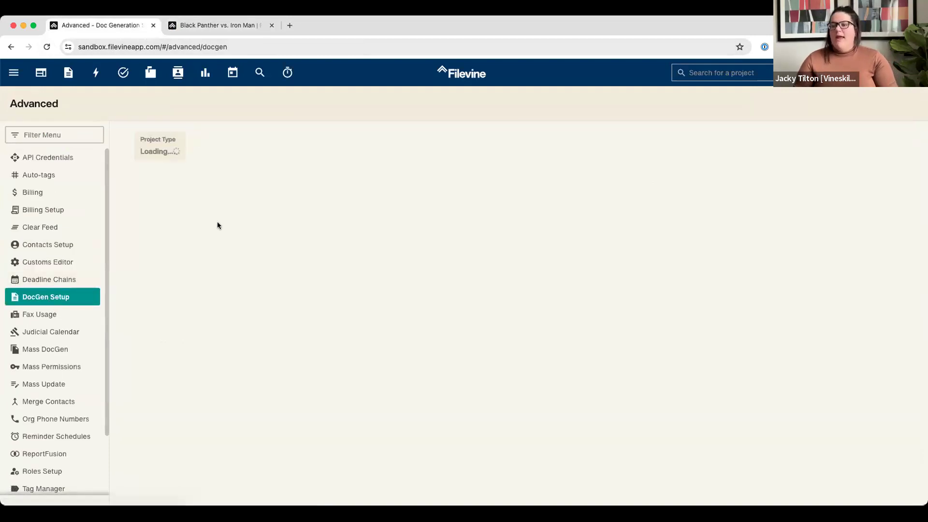
click(201, 152)
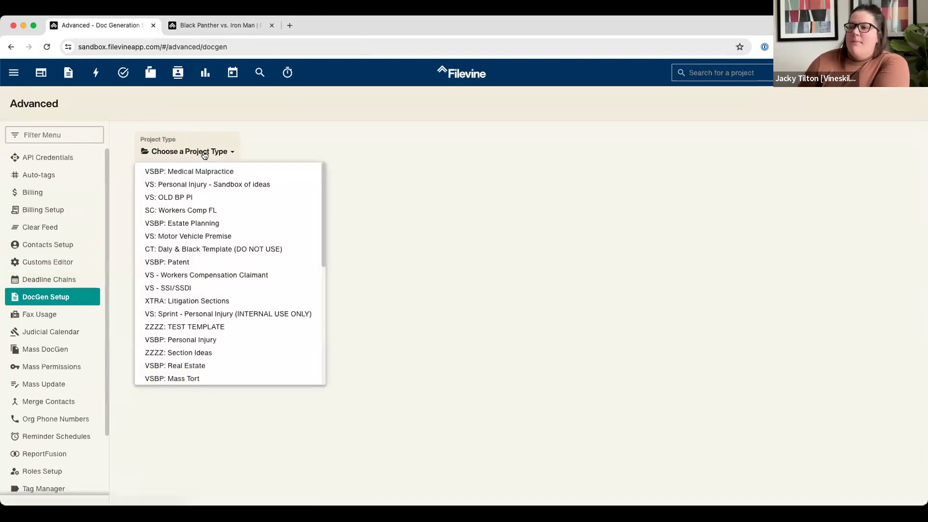
scroll(195, 249, down, 1)
scroll(196, 250, down, 8)
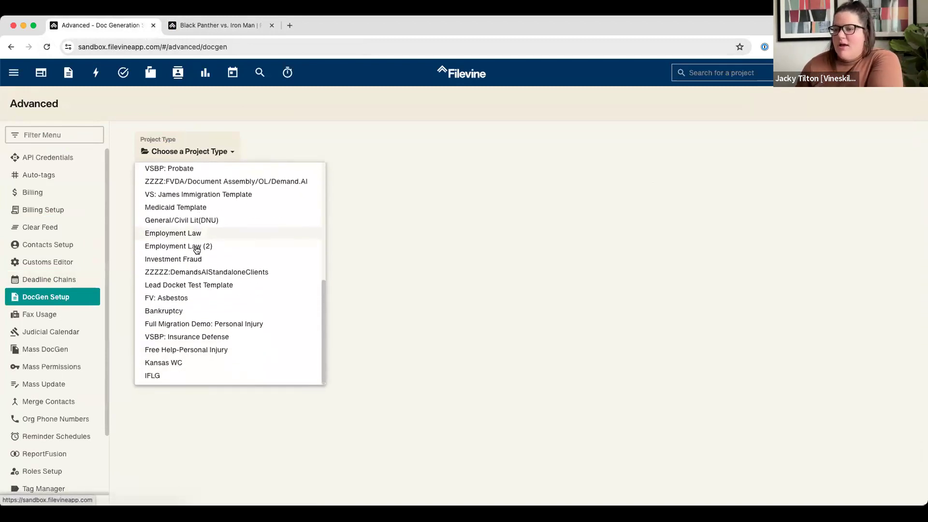
scroll(219, 303, up, 4)
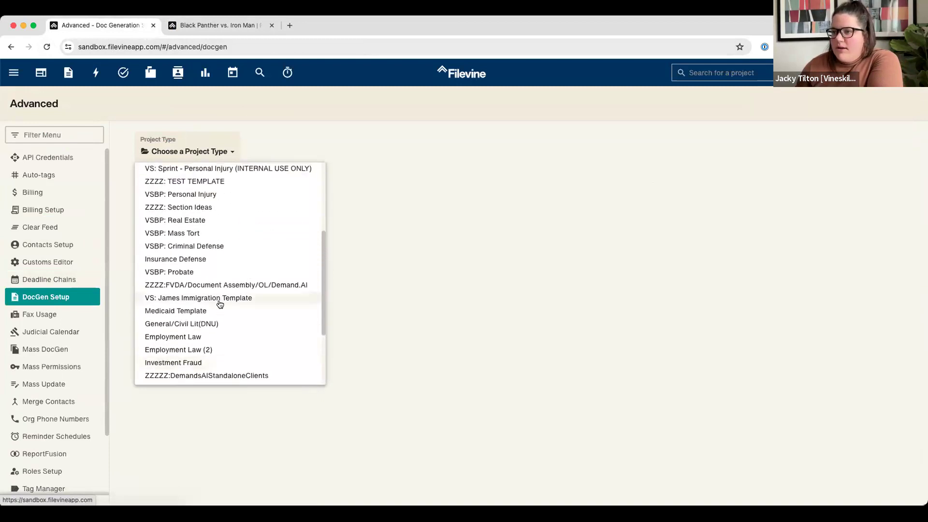
scroll(220, 228, up, 5)
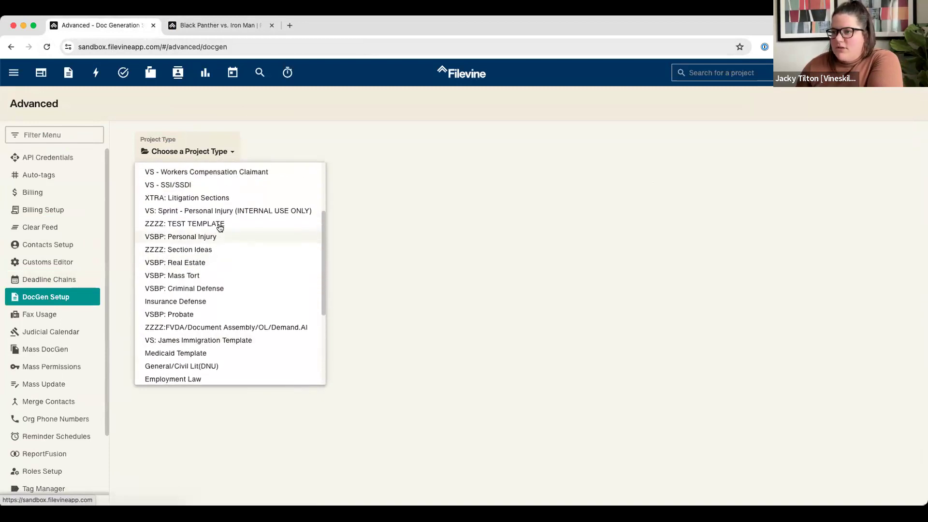
scroll(220, 228, down, 6)
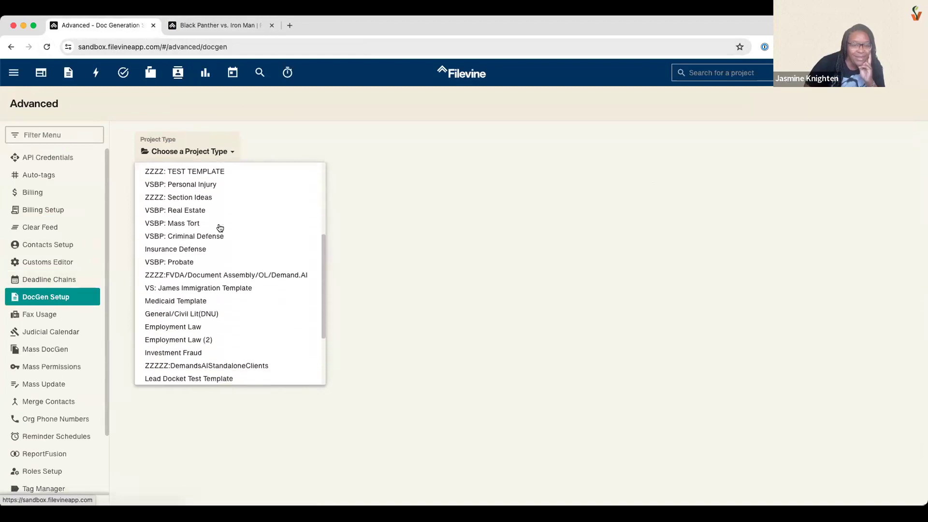
scroll(220, 228, down, 2)
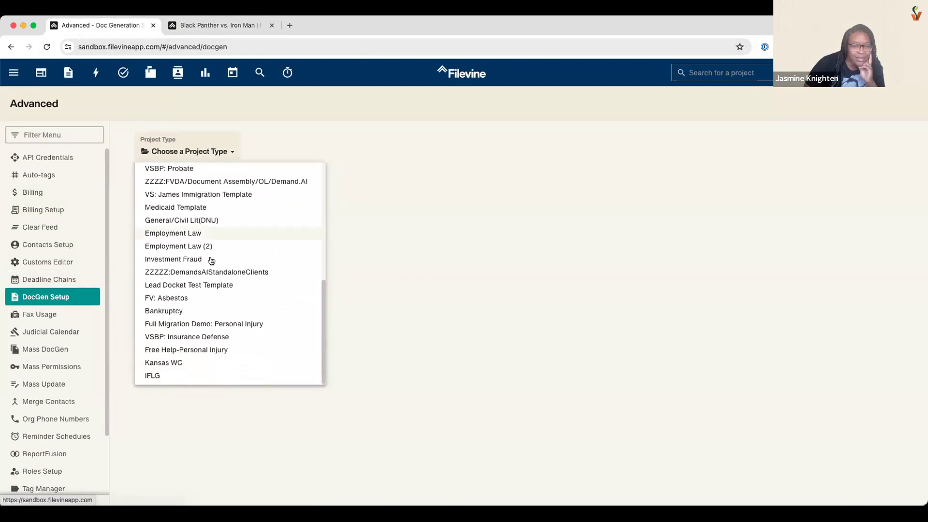
click(199, 349)
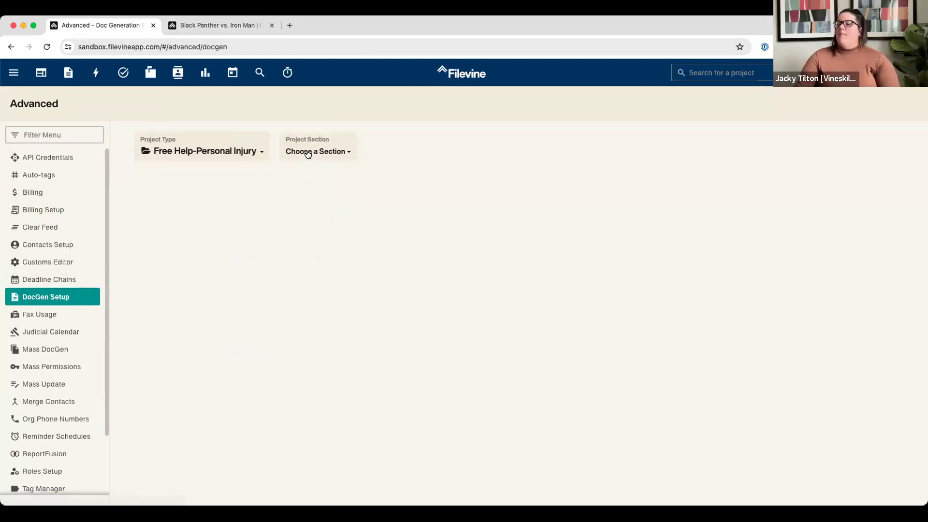
- Choose the Insurance section and its Insurance Provider - Testing DoGen widget for template setup
click(308, 152)
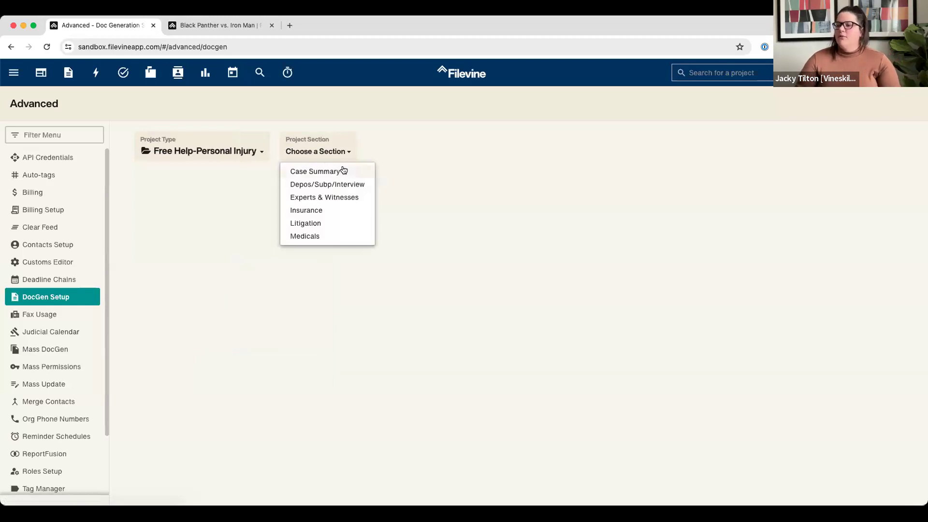
click(329, 215)
click(394, 143)
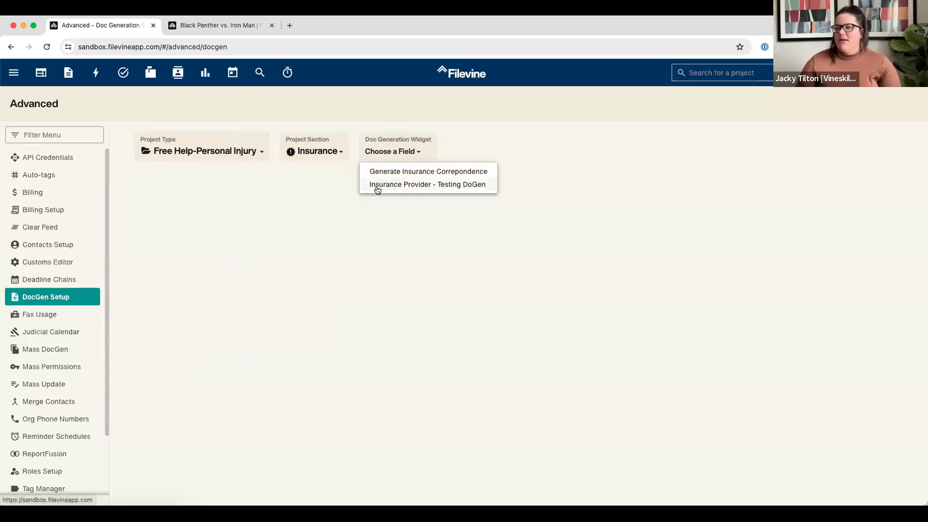
click(474, 190)
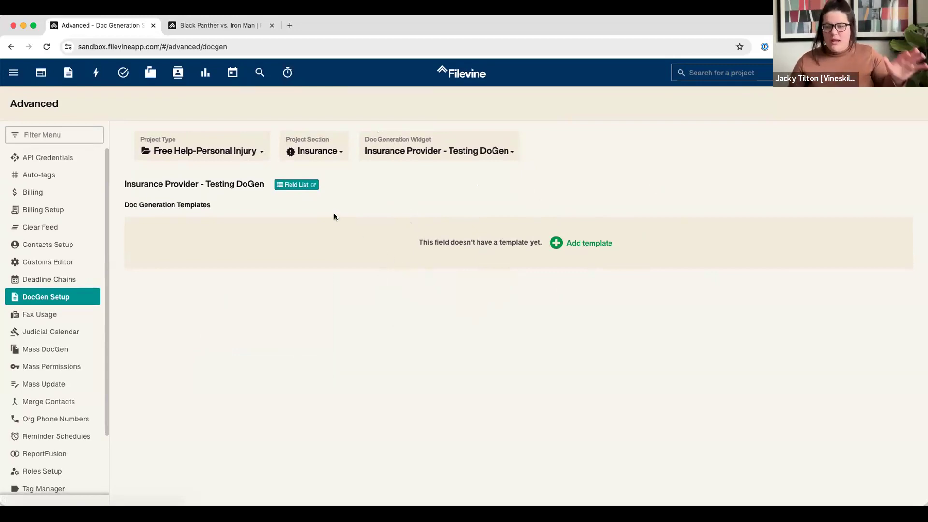
- Open the widget's field list and examine the special date fields and the Insurance item replacement codes
click(311, 192)
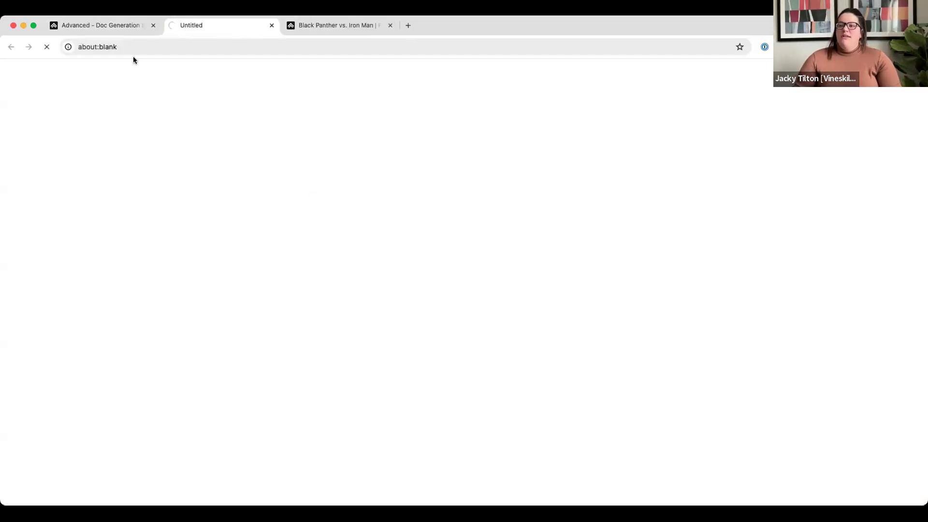
click(116, 27)
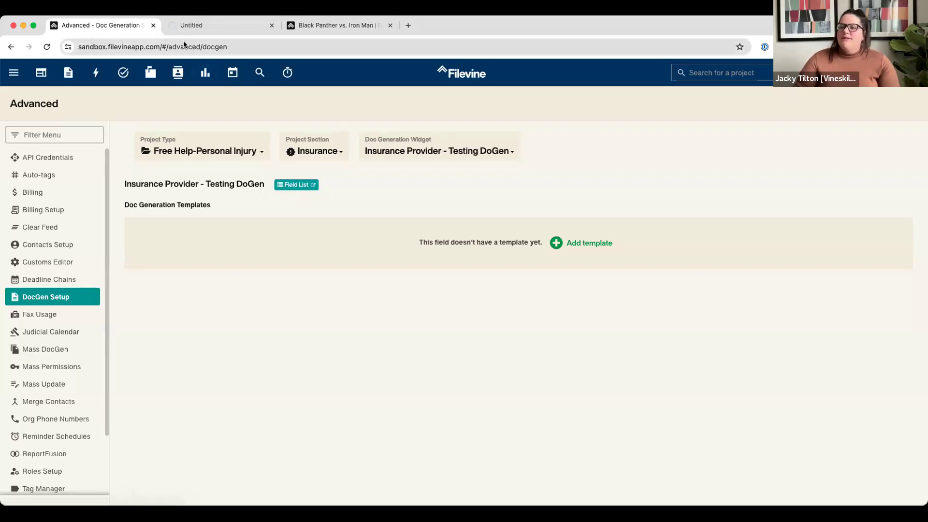
click(198, 27)
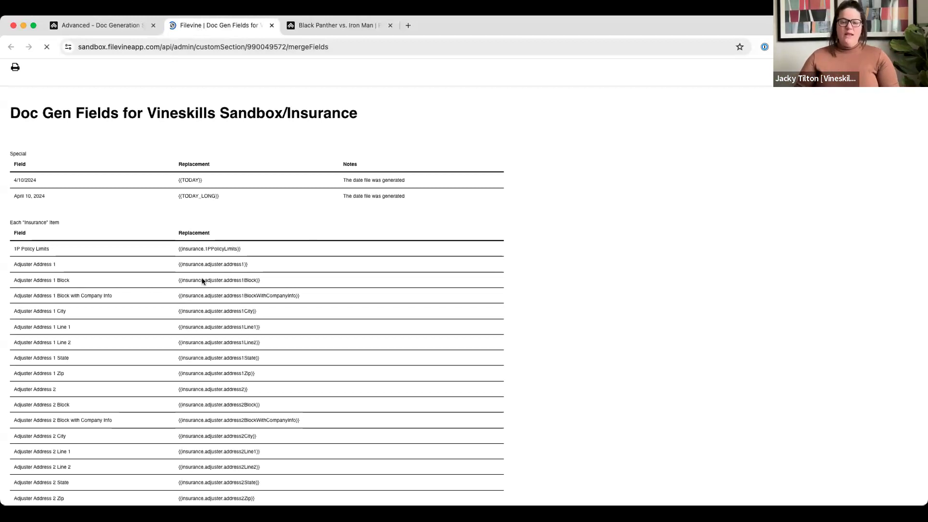
scroll(290, 217, down, 3)
scroll(319, 242, down, 2)
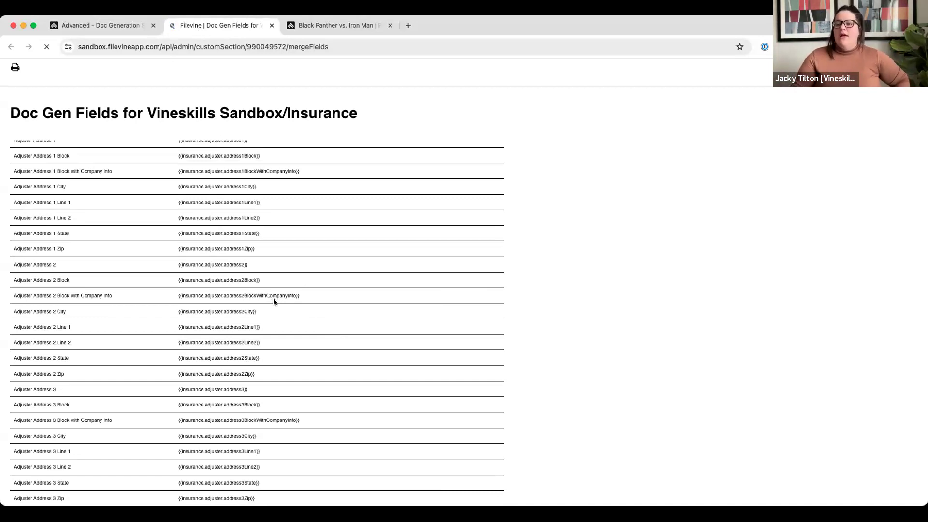
scroll(273, 302, up, 5)
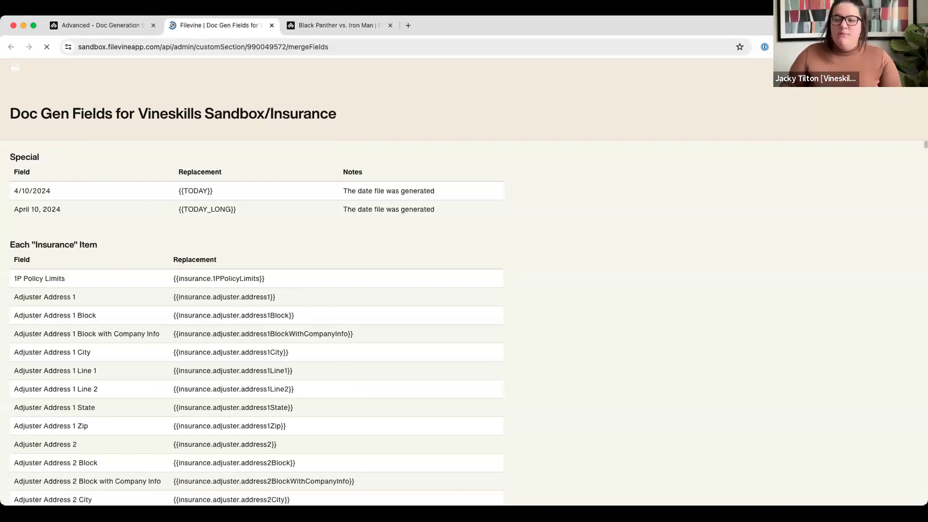
drag(8, 242, 9, 241)
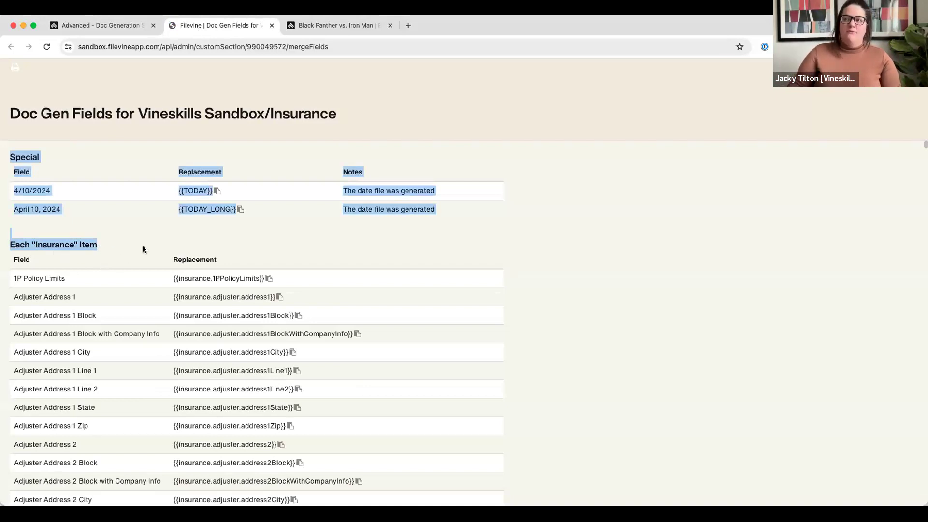
scroll(146, 250, down, 5)
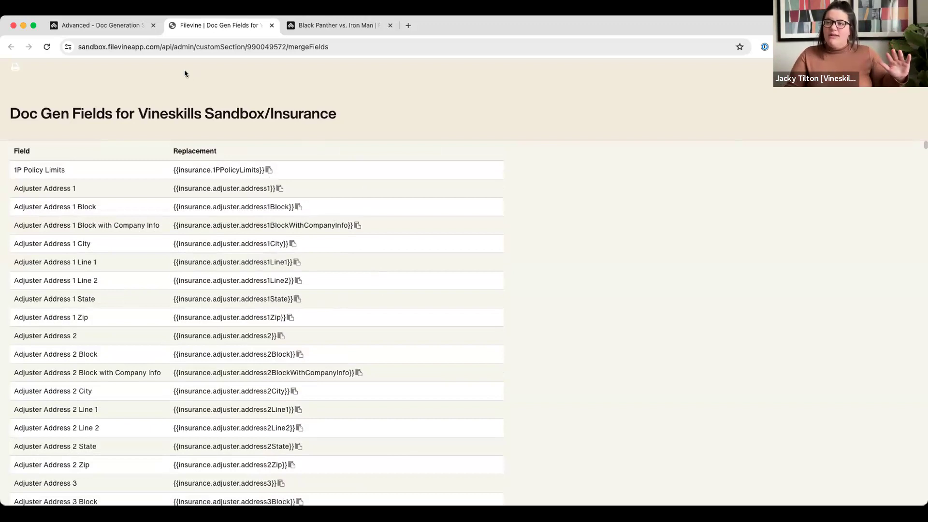
- Compare the widget's DocGen setup with its field list, and review the list's heading and adjuster address codes
click(120, 26)
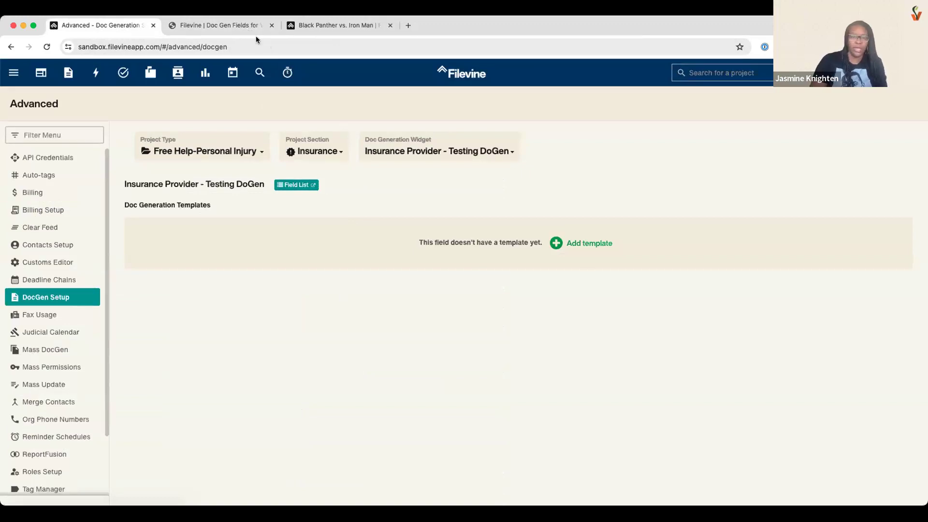
click(234, 27)
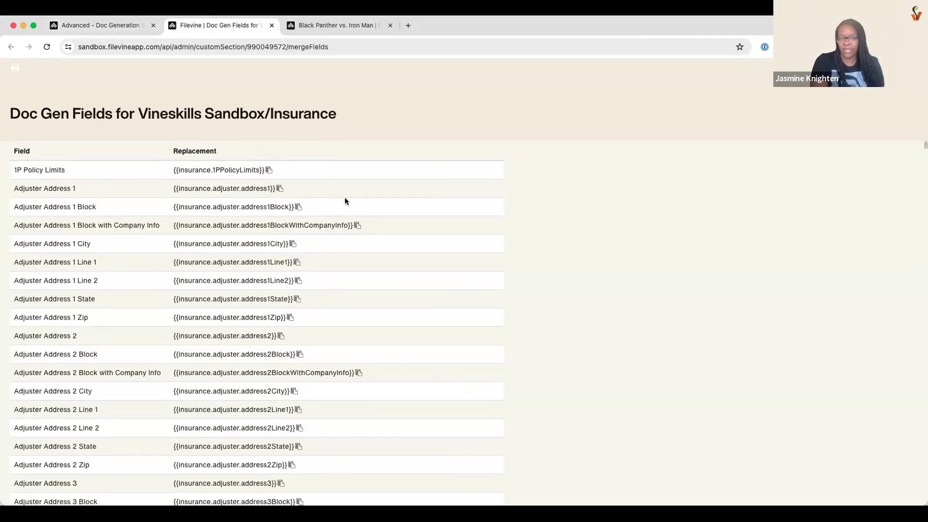
scroll(346, 199, up, 3)
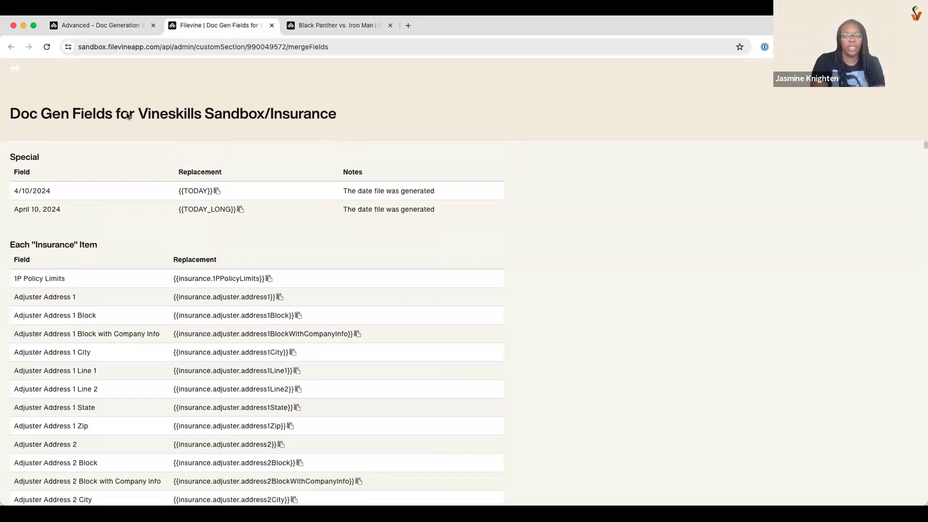
scroll(389, 247, down, 3)
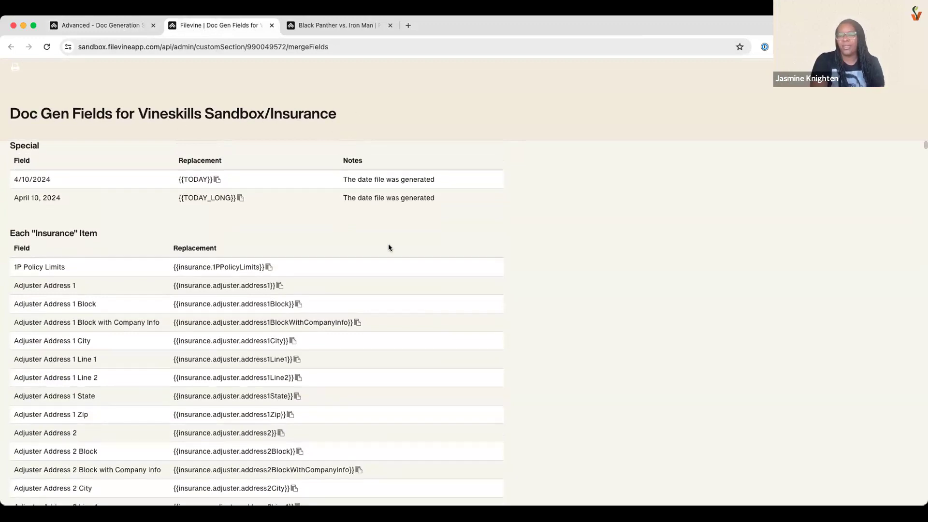
scroll(389, 248, down, 2)
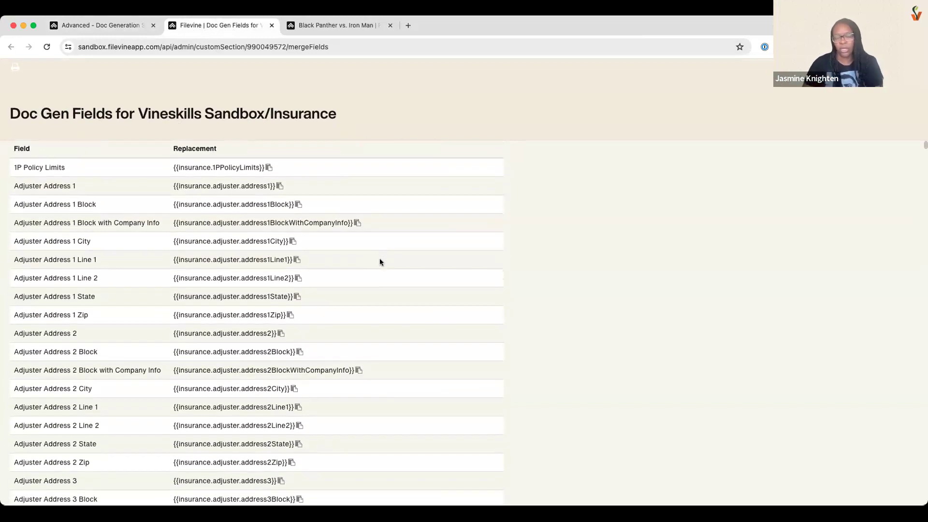
scroll(380, 262, down, 1)
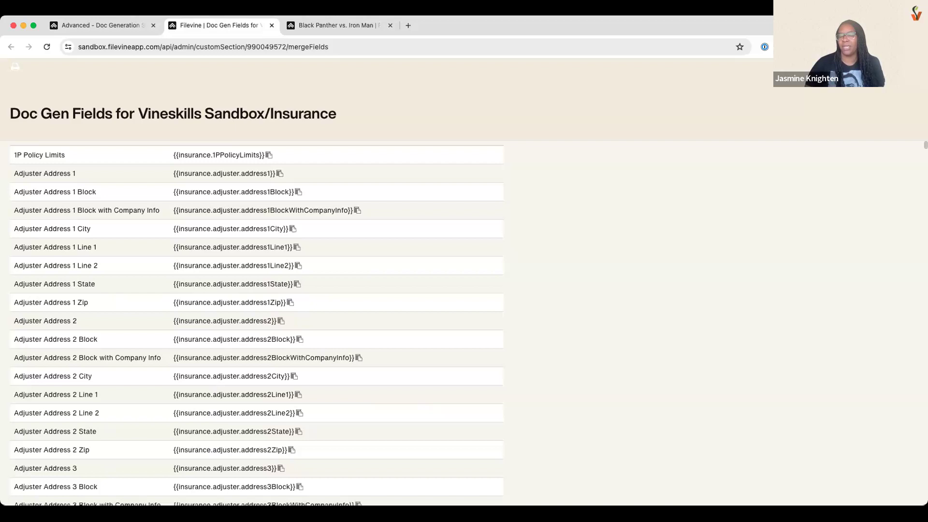
drag(38, 114, 337, 114)
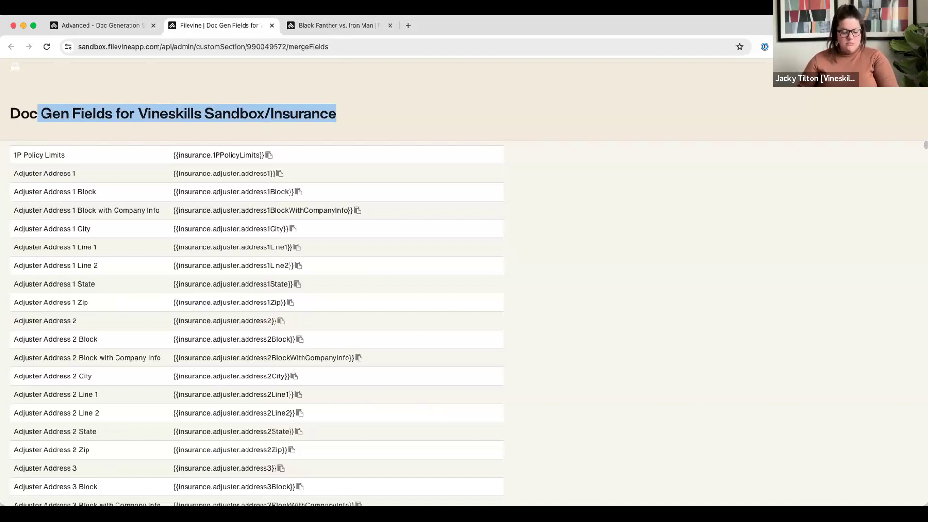
- Return to the Black Panther vs. Iron Man project, switch to the DocGen Test letter in Word and read it through
click(356, 27)
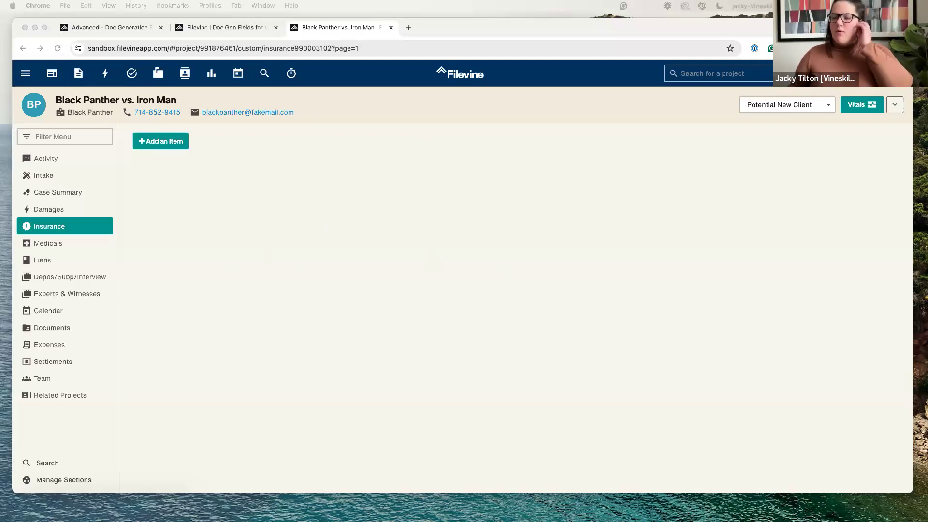
drag(0, 30, 860, 49)
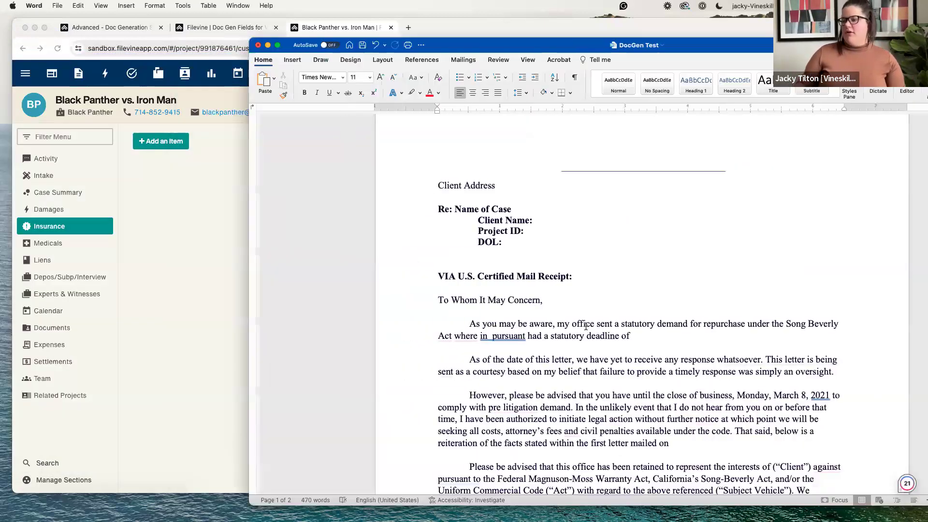
scroll(622, 340, down, 4)
scroll(623, 341, down, 10)
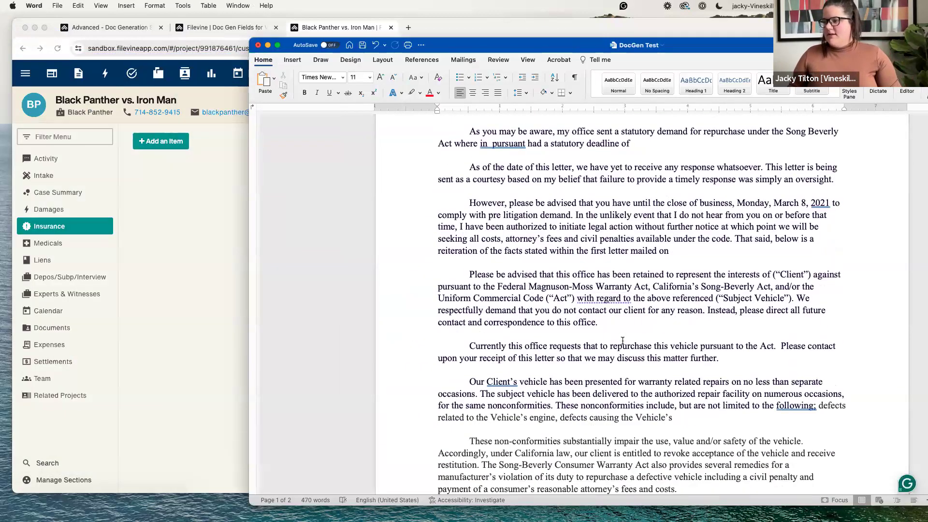
scroll(646, 291, up, 12)
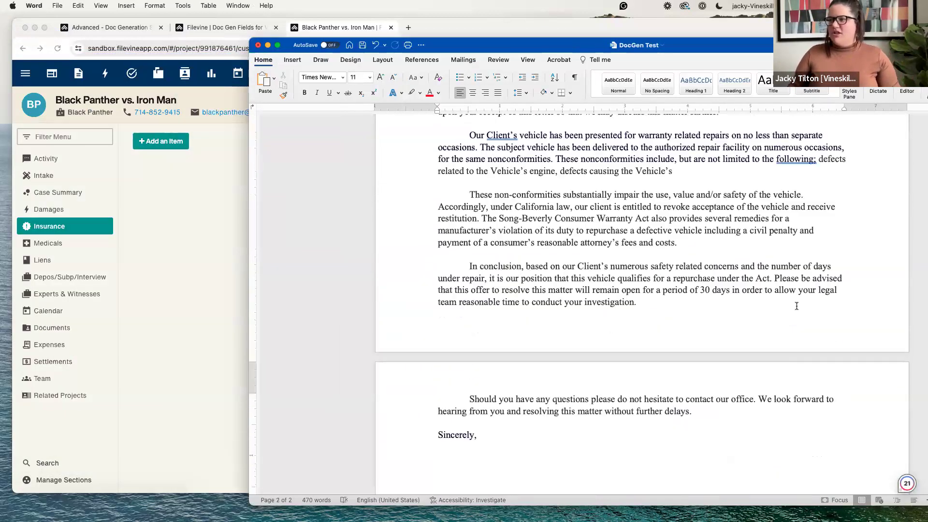
- Tile the Filevine browser window and the DocGen Test document side by side in full screen, with the letter's text in view
drag(689, 48, 668, 40)
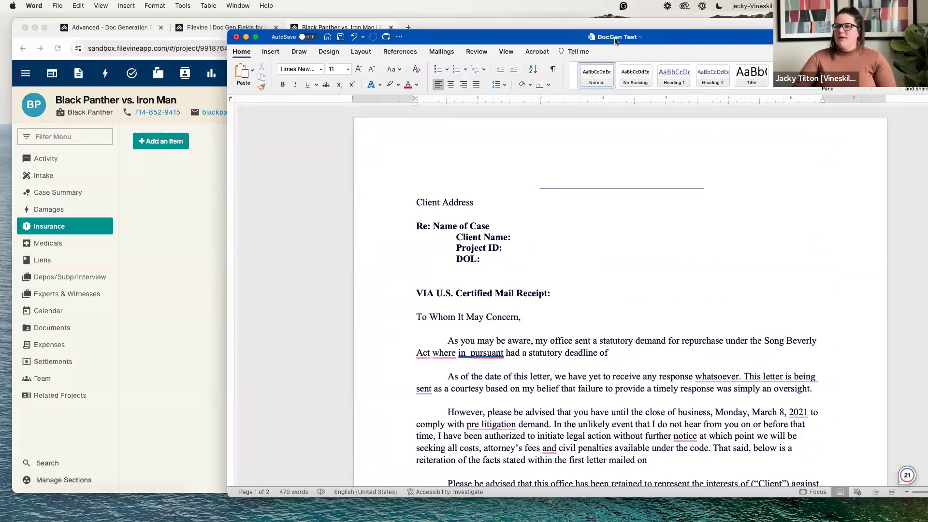
click(45, 27)
mouse_move(45, 27)
click(55, 58)
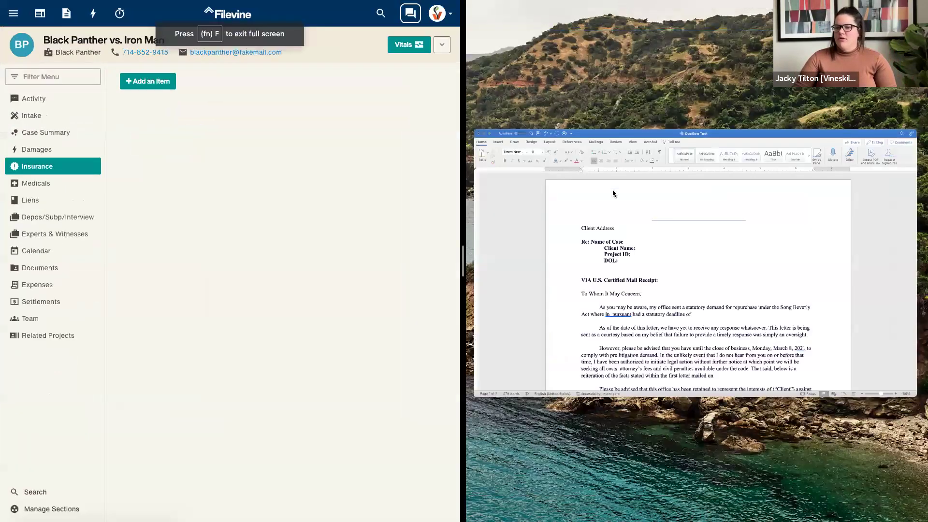
click(613, 191)
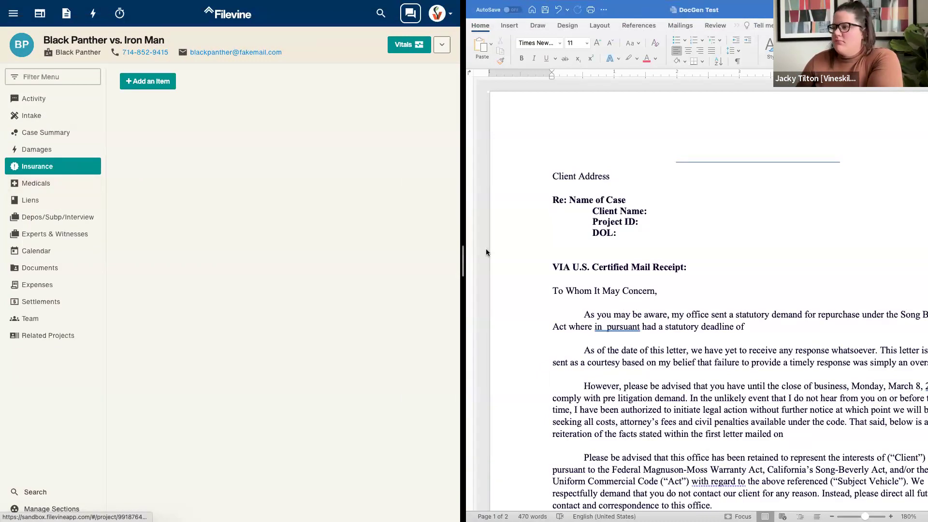
scroll(725, 291, right, 3)
click(595, 192)
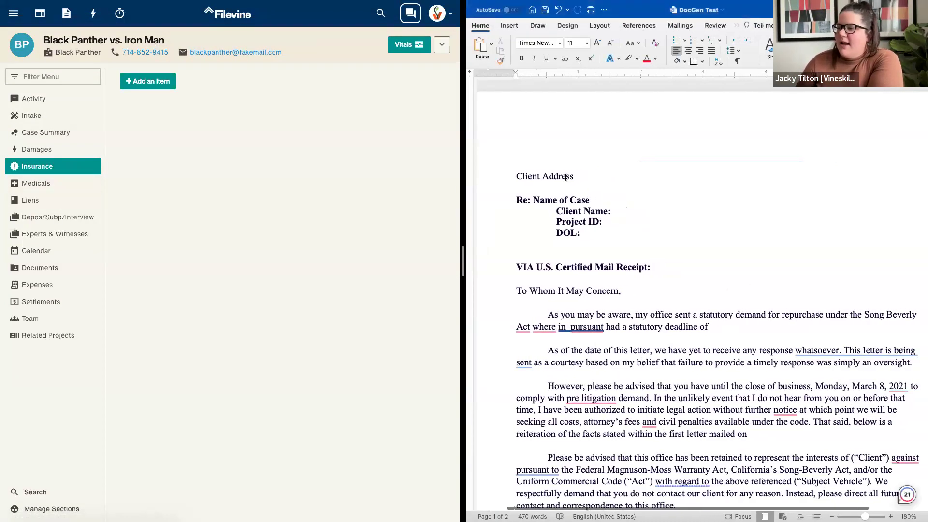
- Read through the DocGen Test letter beside the Insurance section, from the client address block to the paragraphs on the vehicle's defects
click(615, 212)
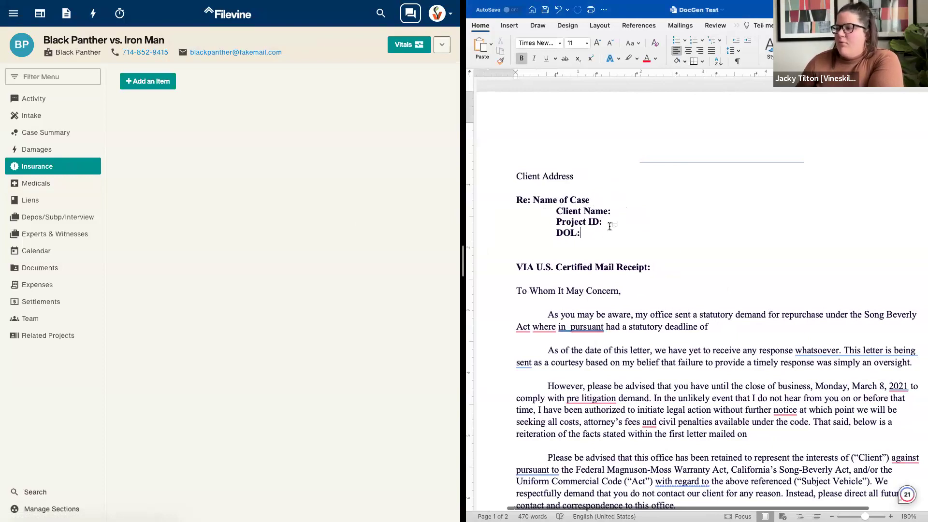
scroll(631, 249, down, 2)
scroll(630, 249, down, 3)
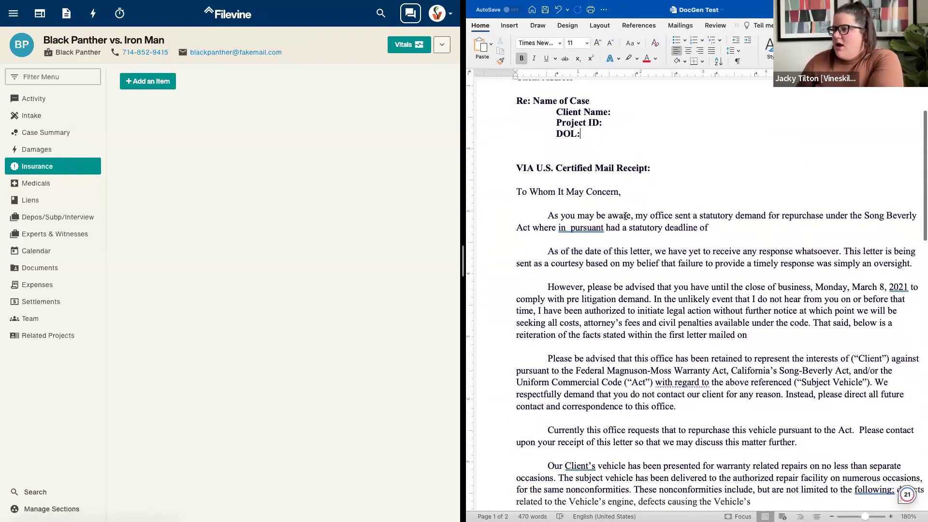
click(864, 214)
scroll(861, 226, down, 1)
scroll(860, 226, down, 12)
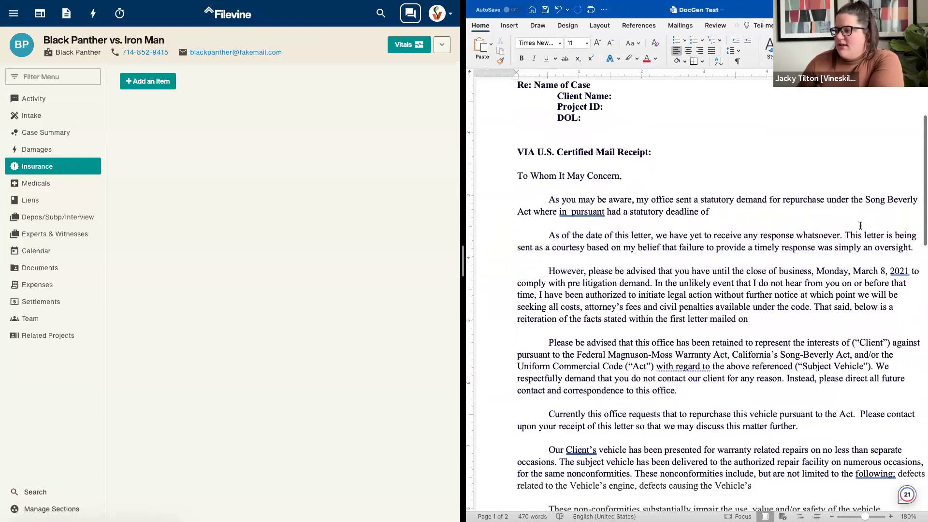
scroll(769, 164, up, 18)
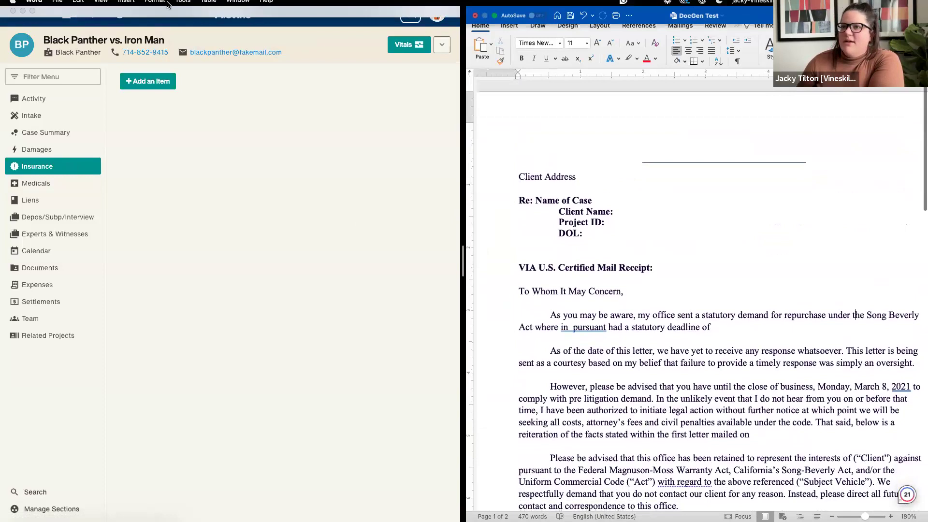
- Take the Filevine browser window and the DocGen Test document out of the full-screen split, back to separate windows on the desktop
click(32, 20)
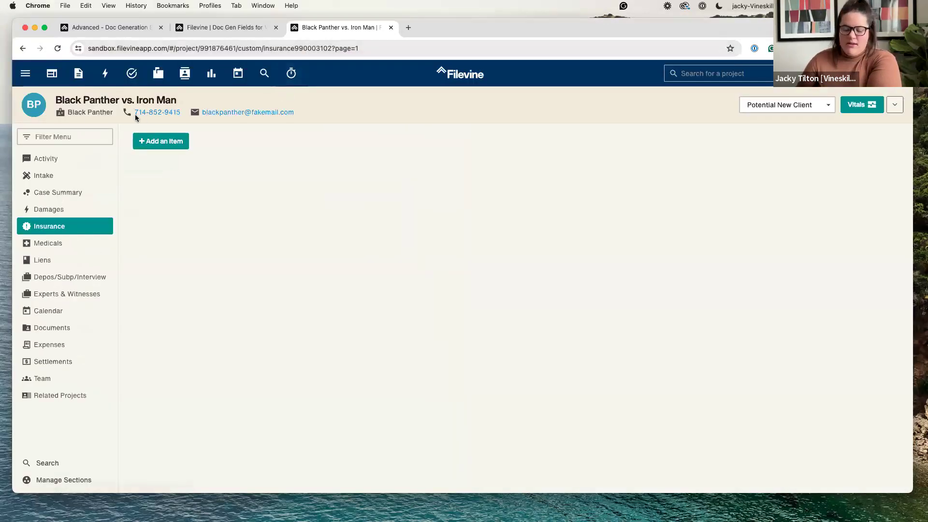
key(ctrl+Up)
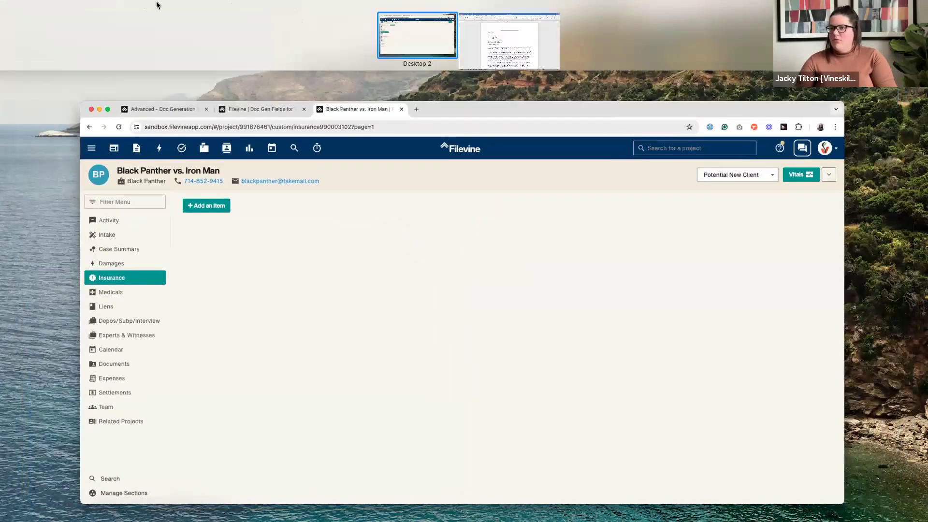
click(497, 15)
click(29, 22)
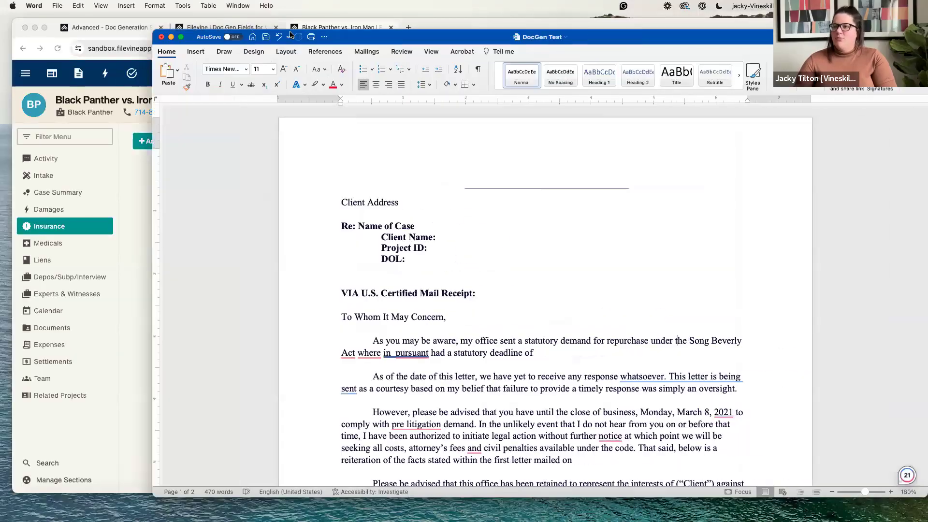
- Start a new Insurance item in the Black Panther vs. Iron Man project and locate its Insurance Company field under Policy Information
click(241, 27)
click(240, 26)
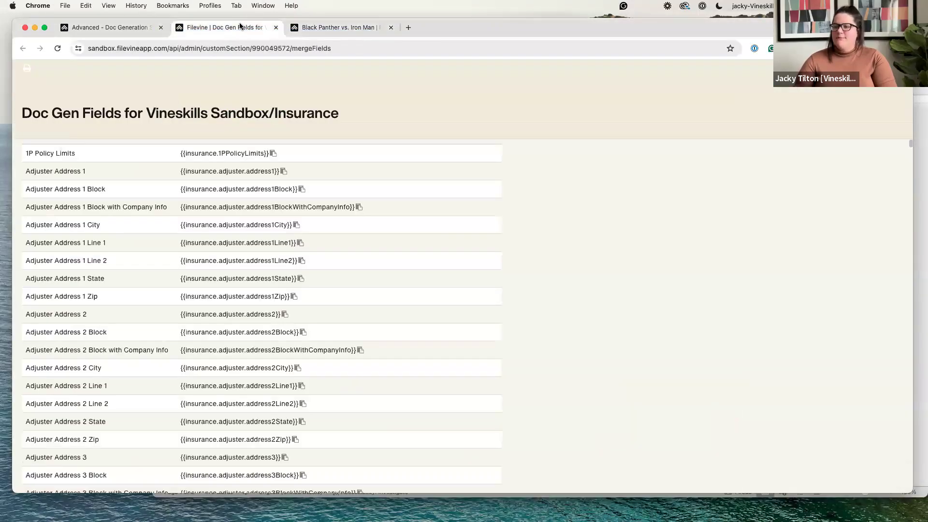
click(316, 29)
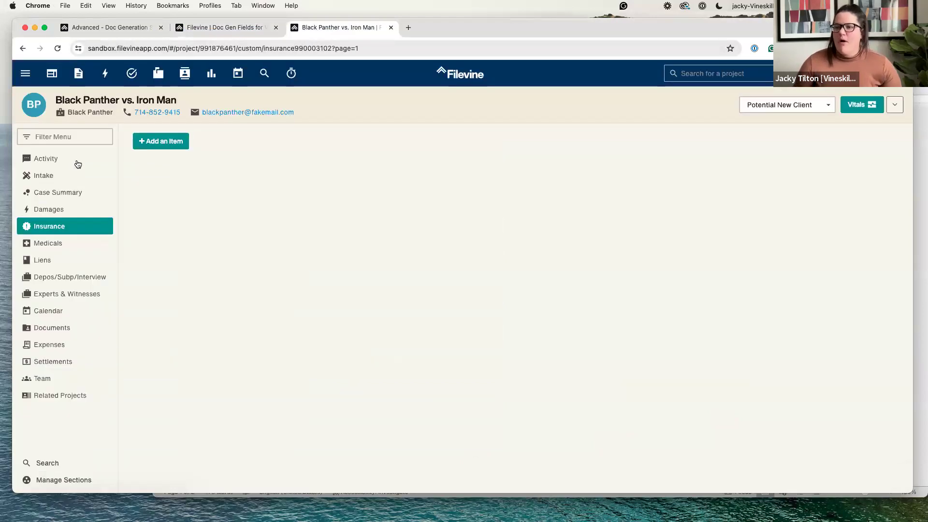
click(158, 142)
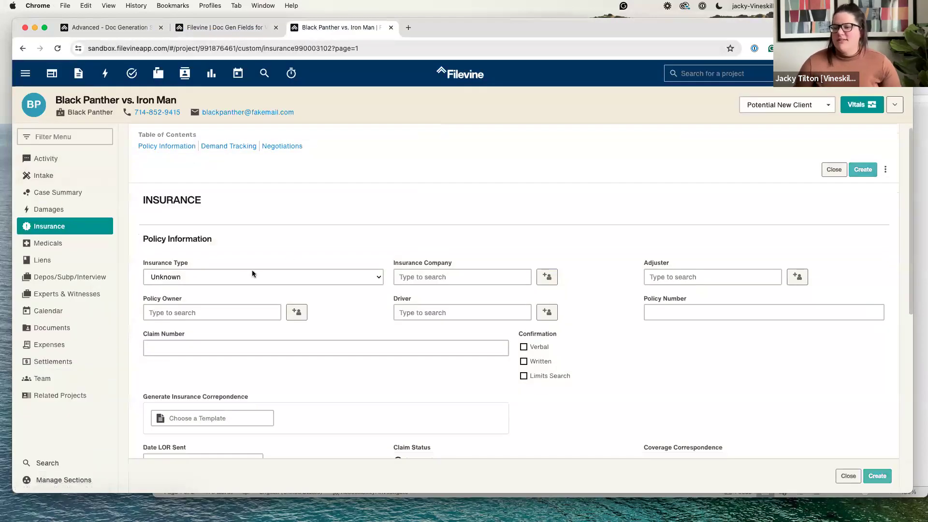
scroll(242, 279, down, 1)
drag(460, 236, 414, 236)
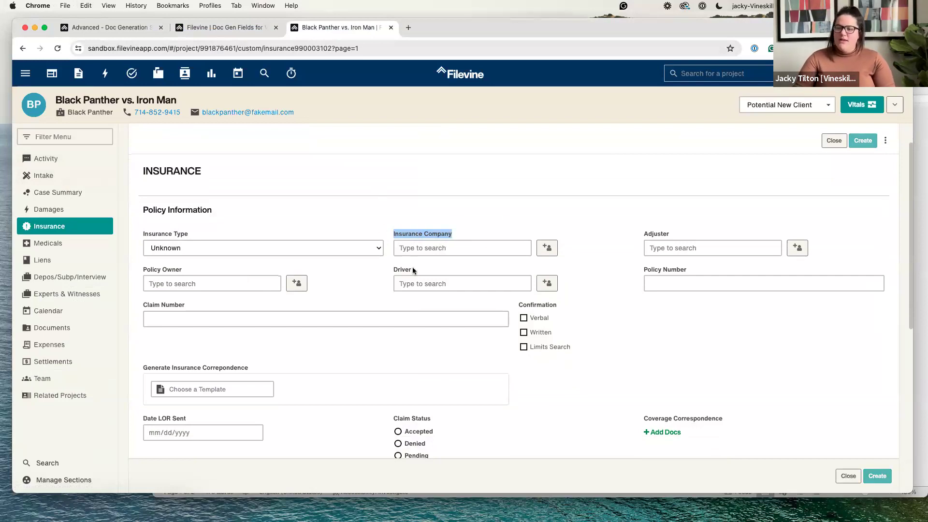
- Search the Insurance DocGen field list for "Insurance Company Ful" and copy the Insurance Company Full Name replacement code
click(217, 28)
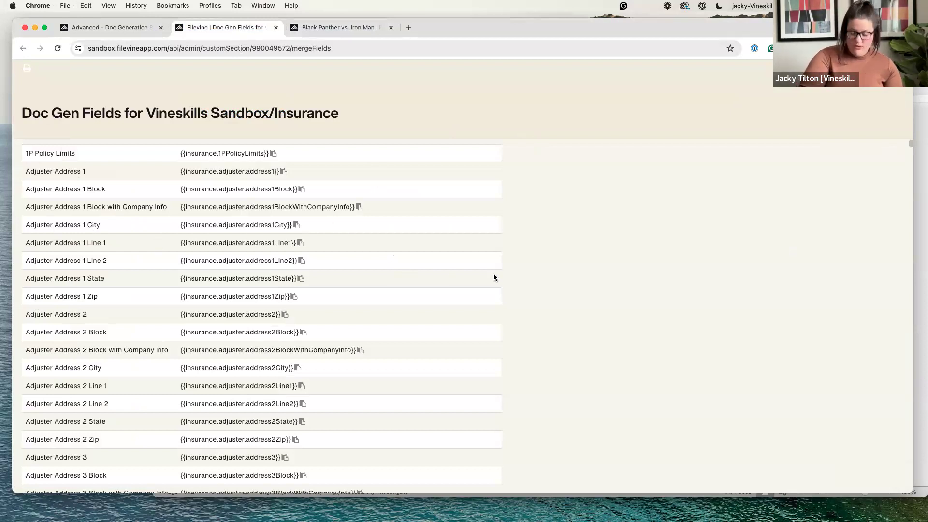
scroll(622, 140, up, 4)
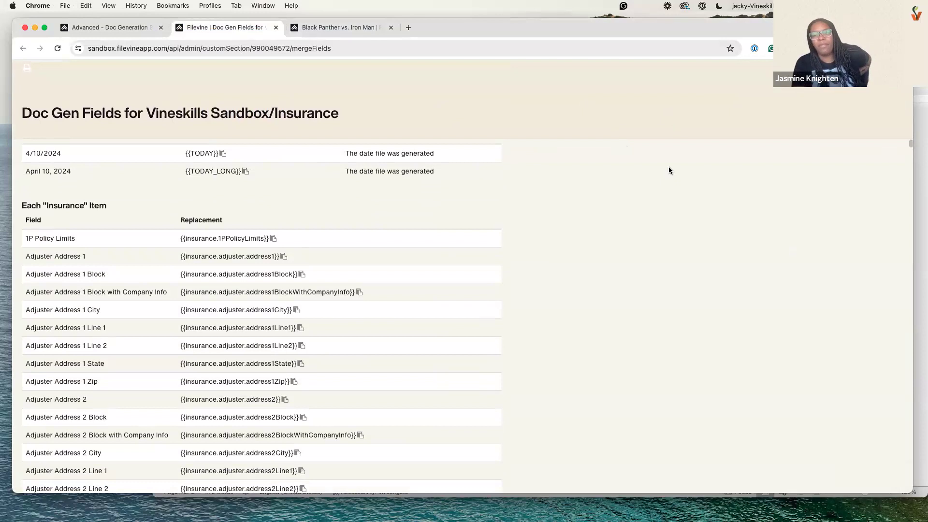
key(super+f)
text(Insurance Company)
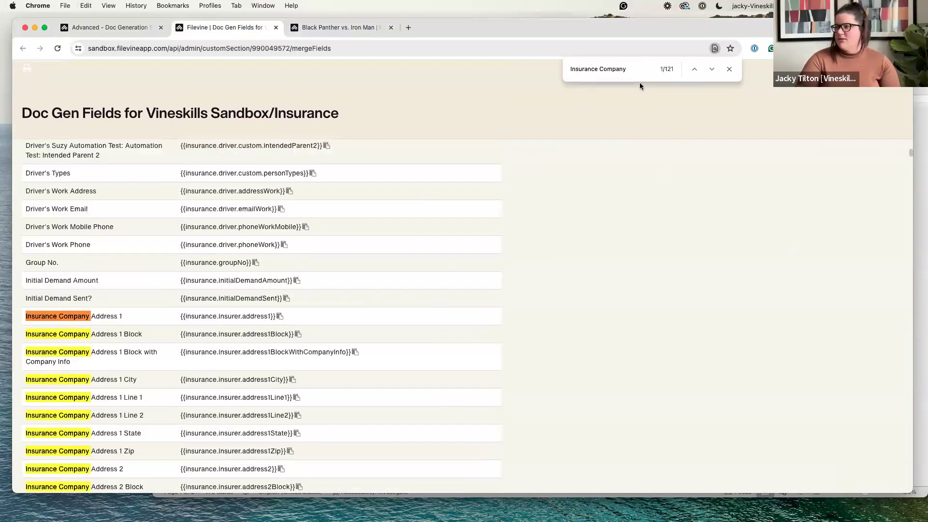
text(F)
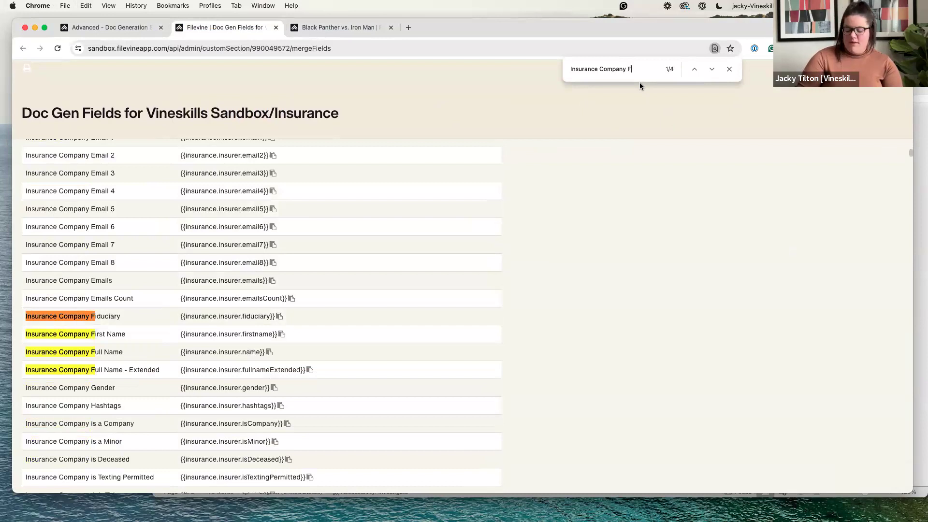
text(ul)
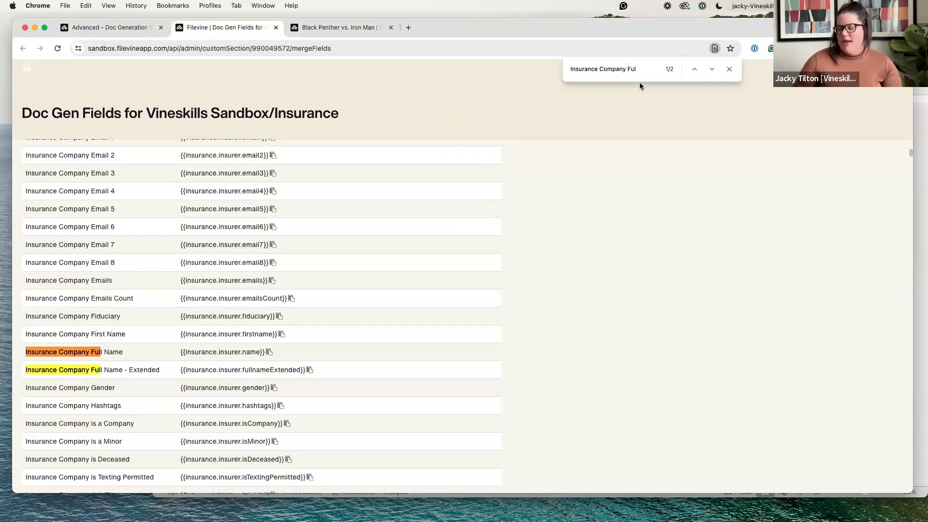
click(269, 354)
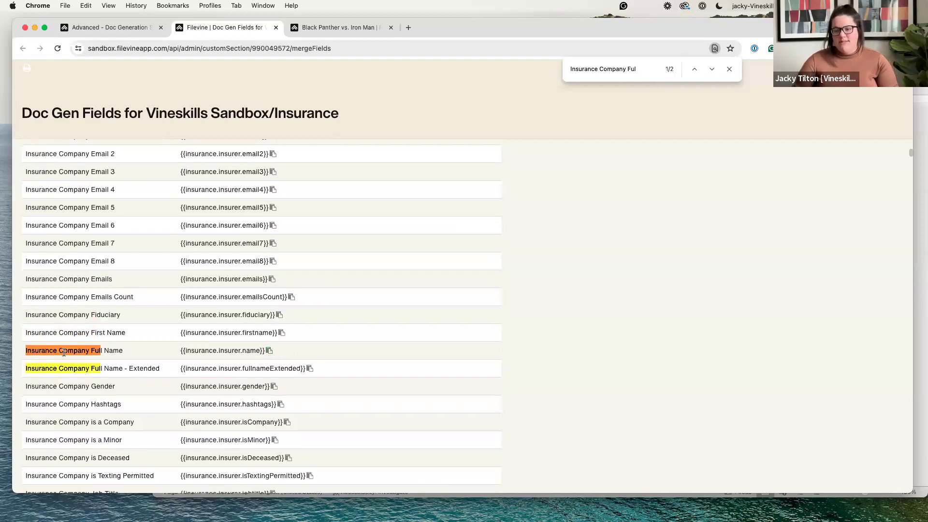
- Check the DocGen Test letter briefly, and review the field list's Insurance Company codes from the name fields through the additional client info
click(923, 359)
scroll(572, 354, down, 1)
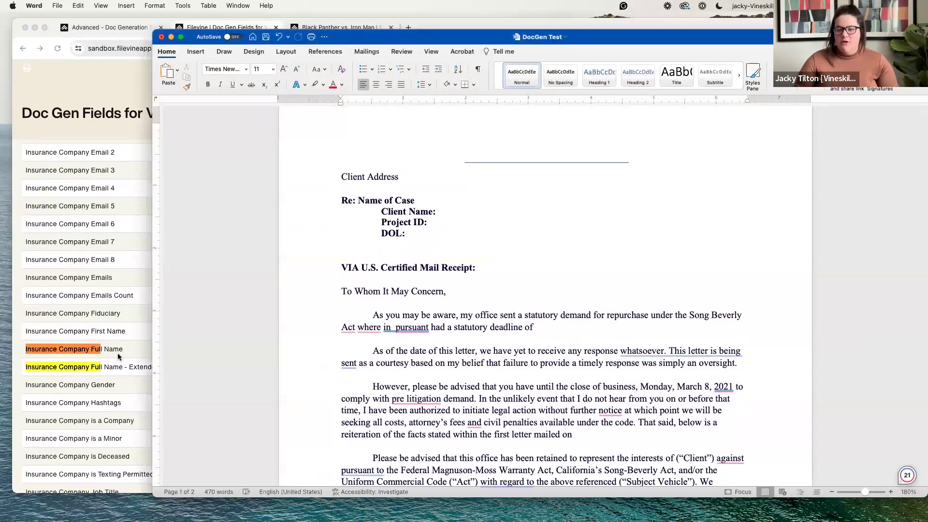
click(118, 357)
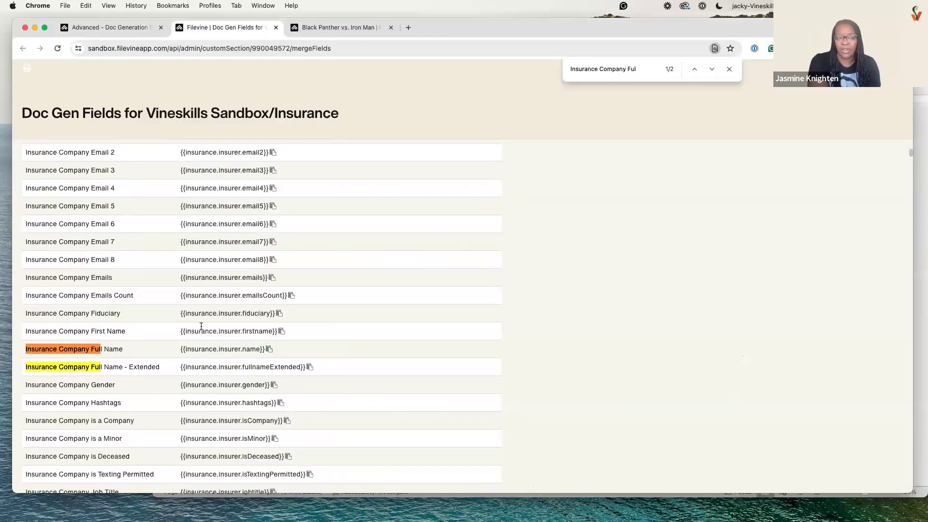
scroll(223, 357, down, 5)
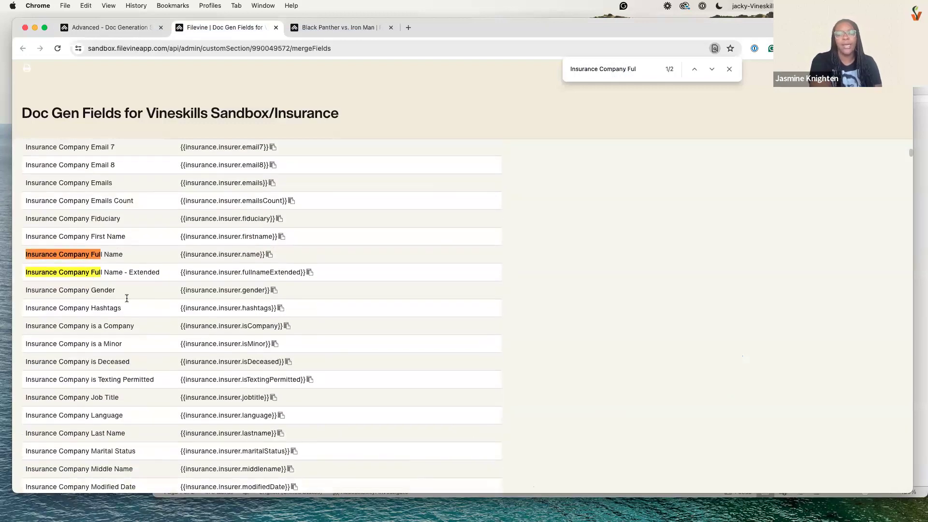
drag(33, 253, 353, 435)
scroll(353, 435, down, 7)
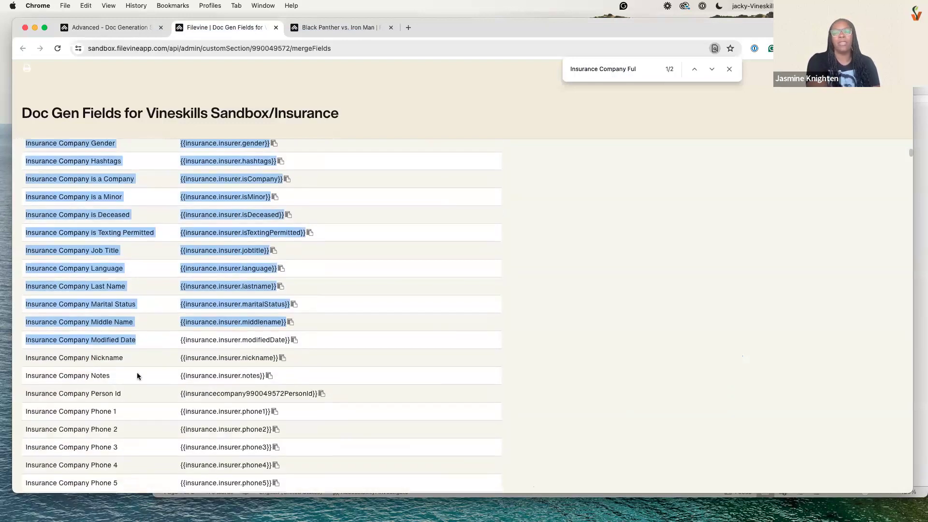
click(95, 360)
scroll(121, 371, down, 7)
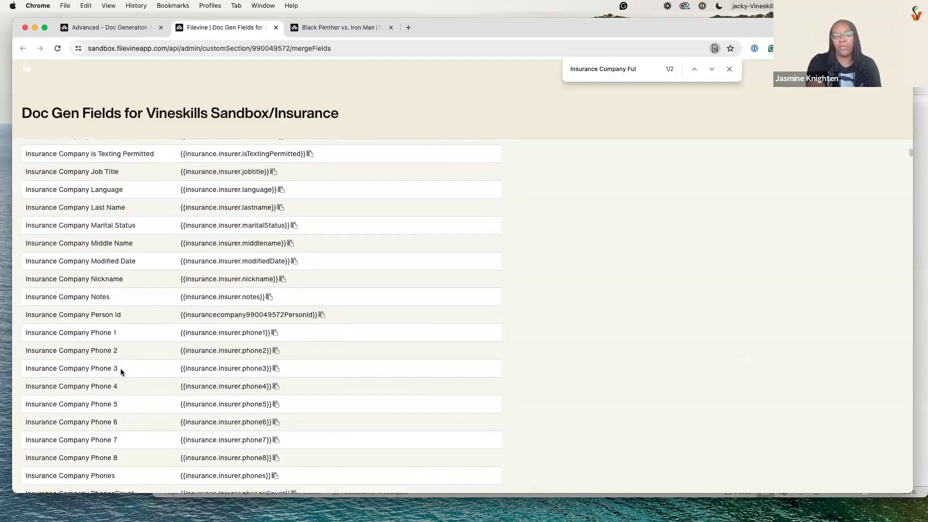
scroll(121, 371, down, 4)
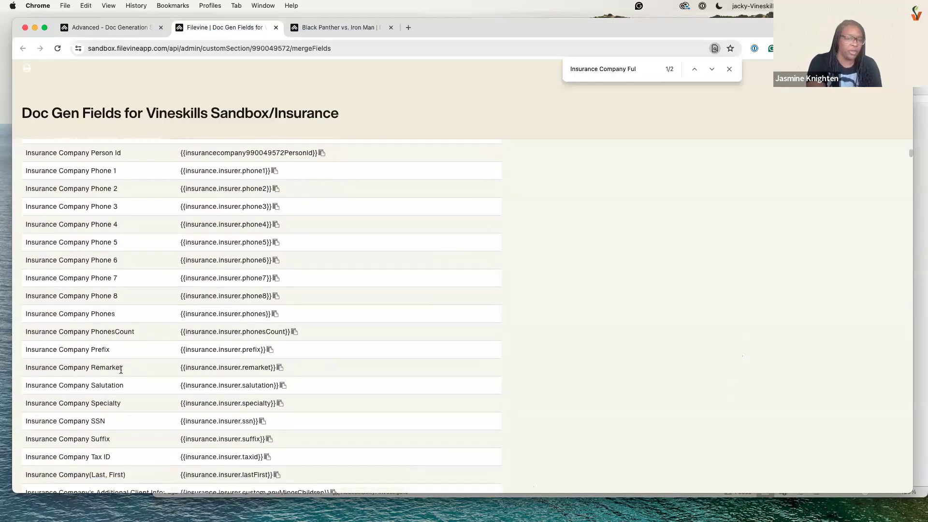
scroll(120, 369, up, 8)
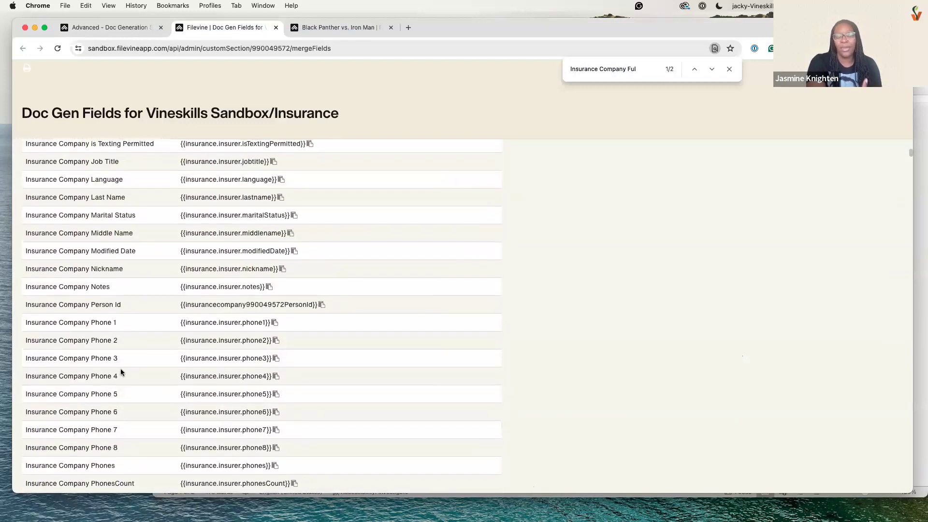
scroll(121, 372, up, 3)
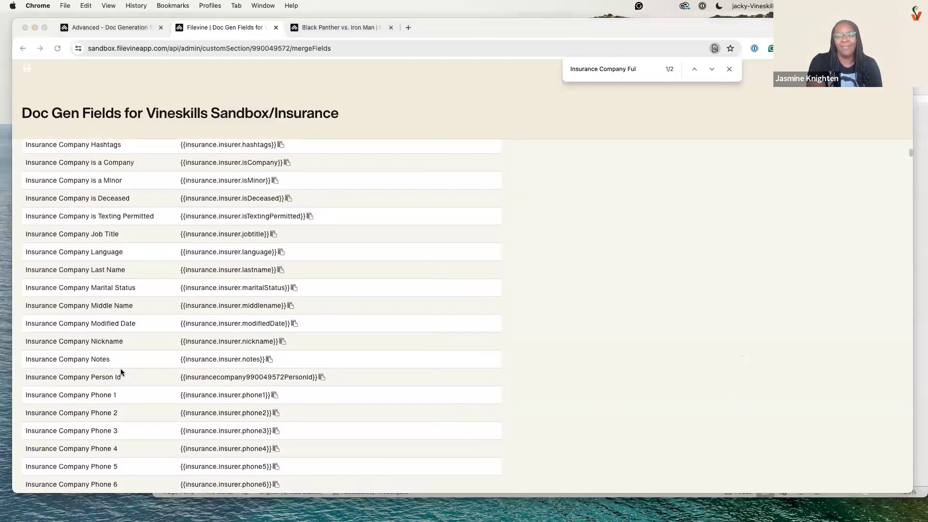
scroll(120, 369, down, 2)
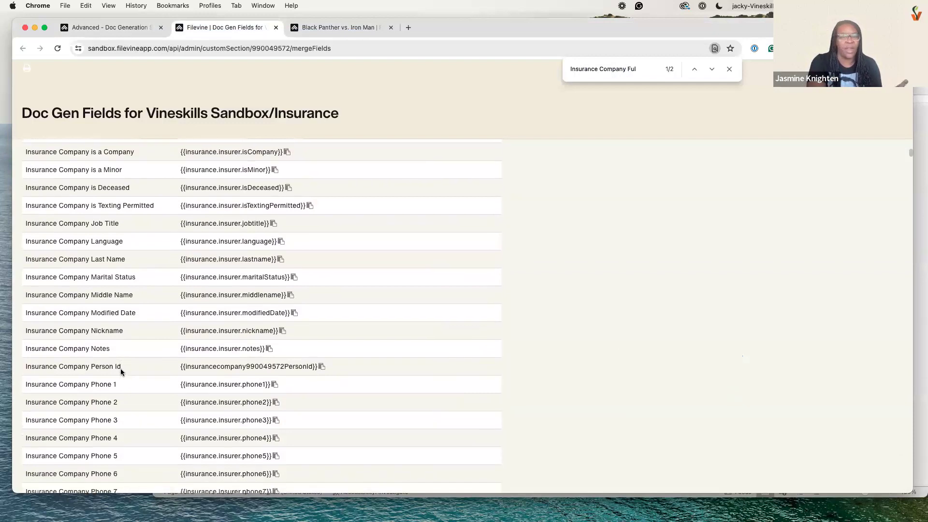
scroll(120, 372, down, 5)
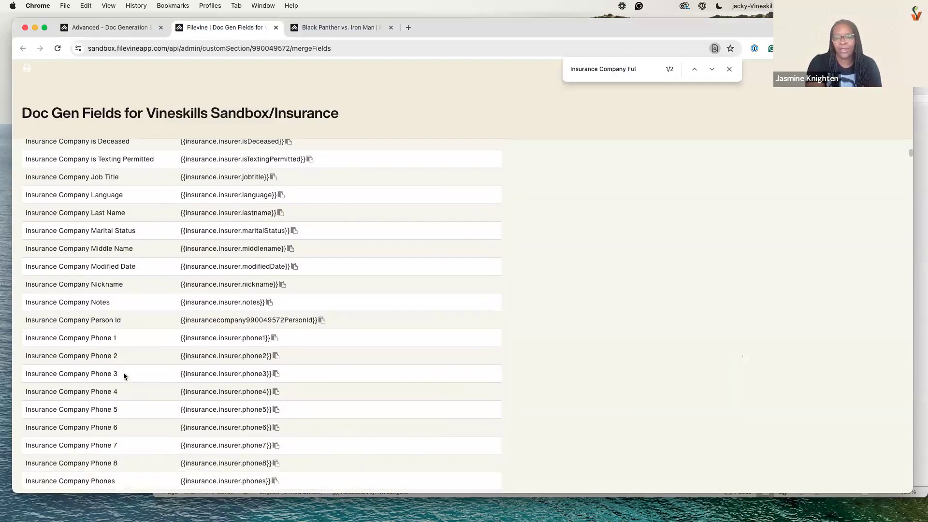
drag(178, 289, 280, 337)
scroll(294, 234, down, 2)
click(263, 228)
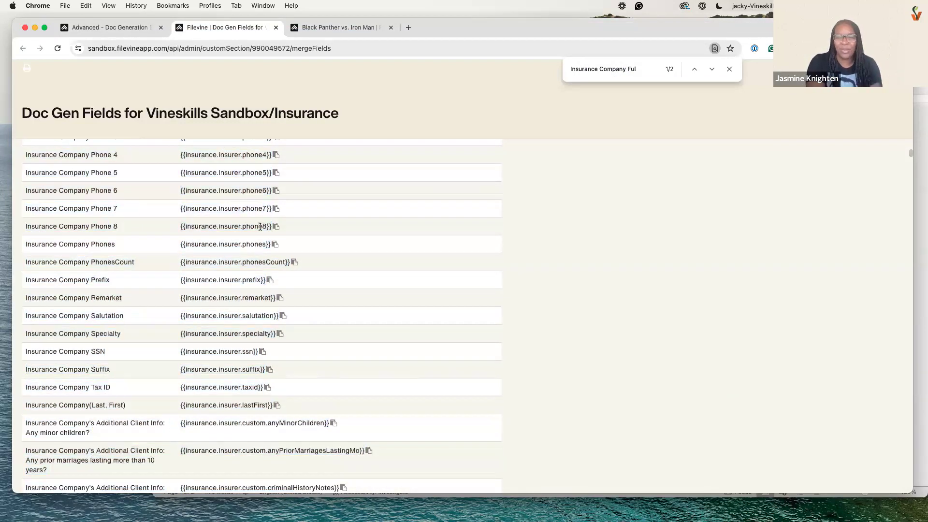
- Examine the Insurance Company phone codes again, including the combined Phones field, and return to the DocGen Test letter in Word
scroll(260, 227, up, 3)
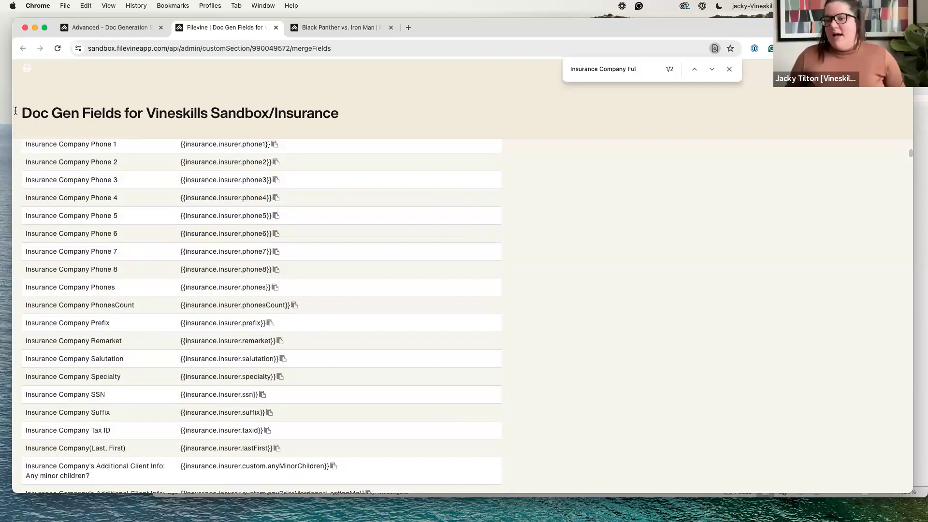
scroll(152, 216, up, 10)
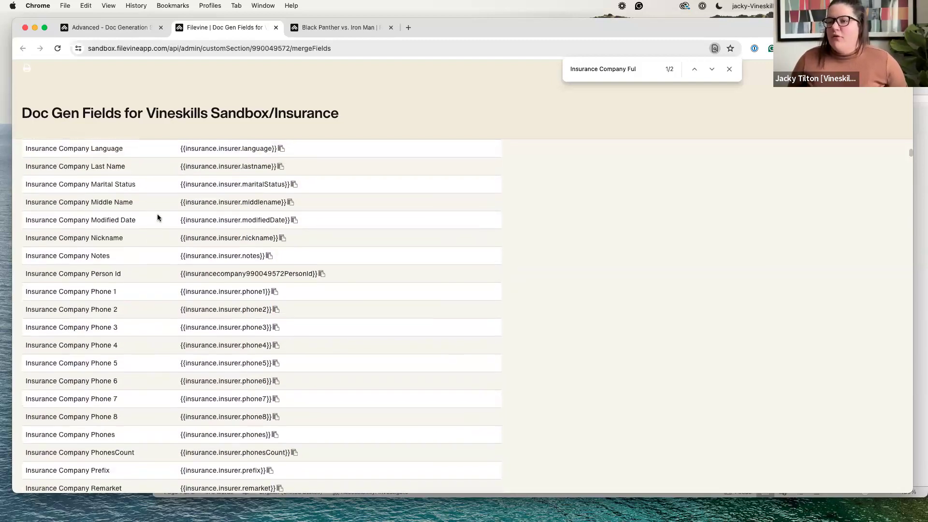
scroll(444, 256, up, 4)
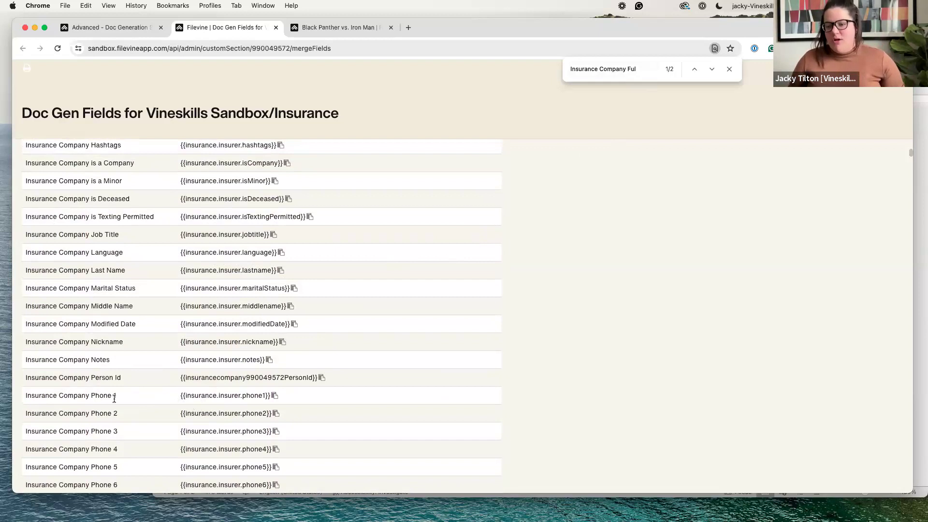
scroll(170, 398, down, 1)
scroll(194, 333, down, 8)
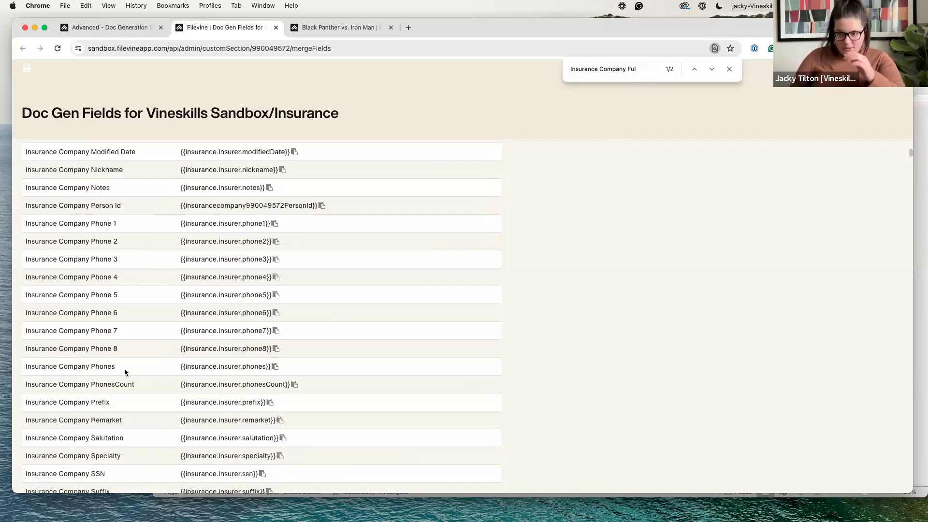
drag(119, 368, 96, 366)
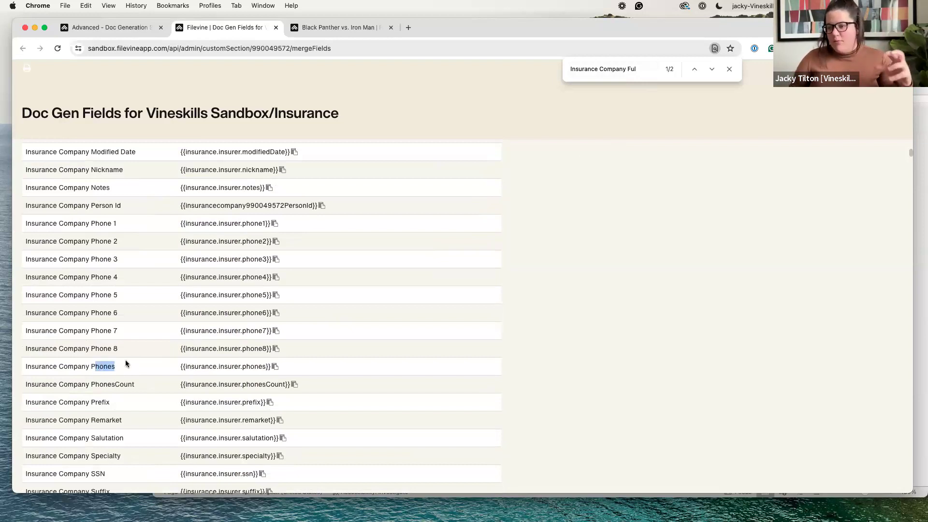
scroll(125, 363, up, 7)
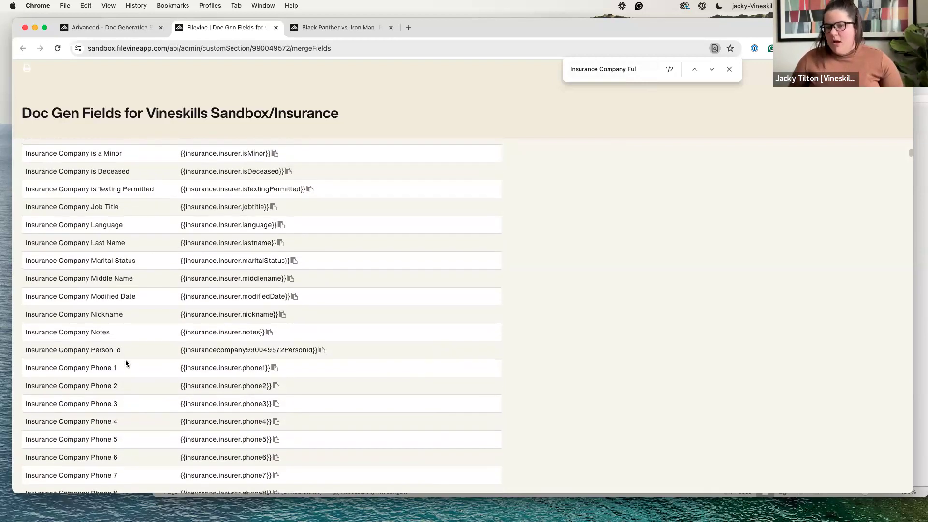
click(920, 256)
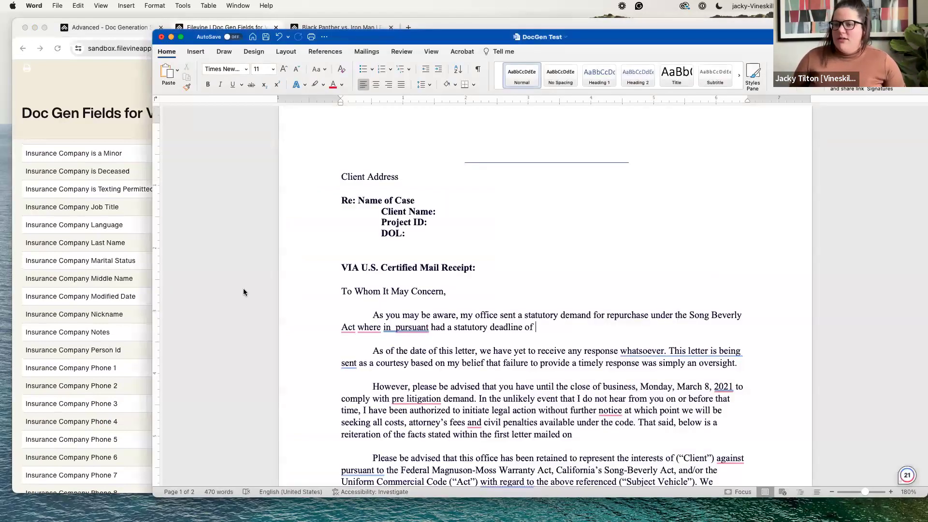
- Return to the Insurance DocGen field list in the browser and copy the Insurance Company Full Name replacement code
click(98, 314)
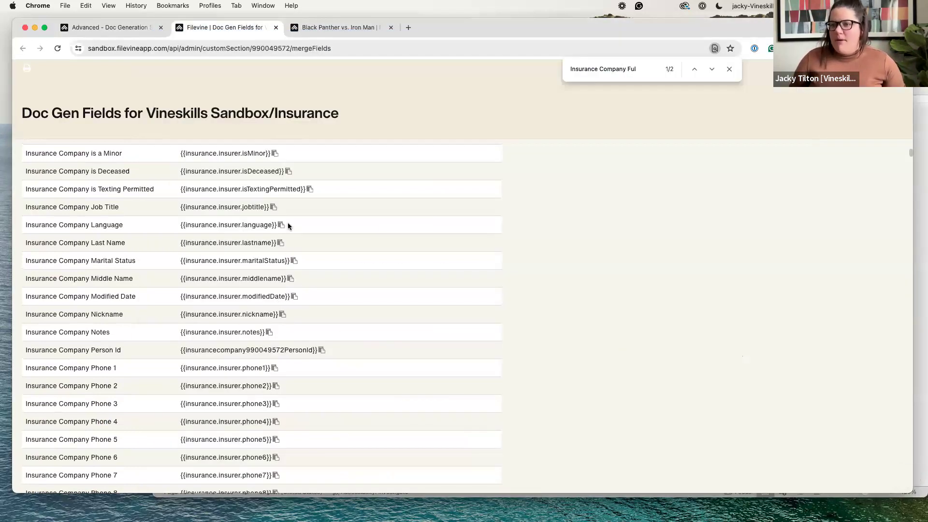
scroll(288, 222, up, 4)
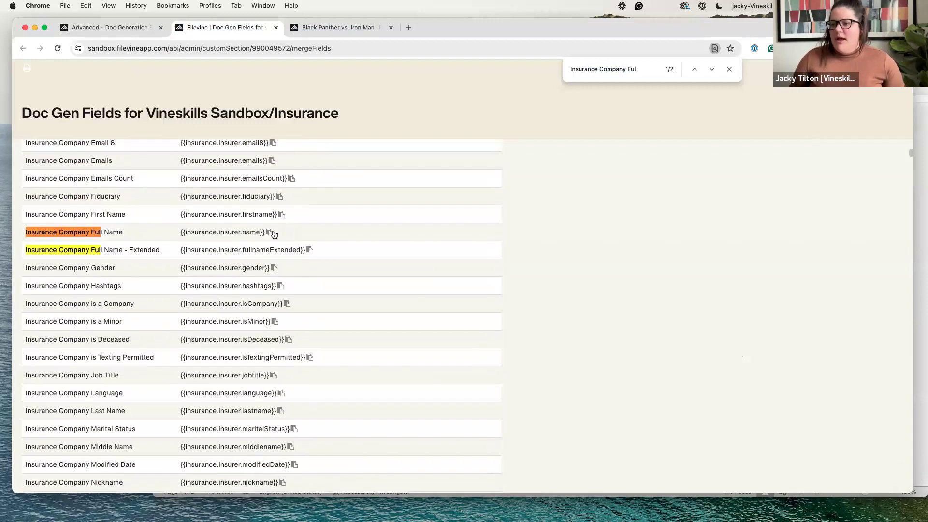
click(270, 233)
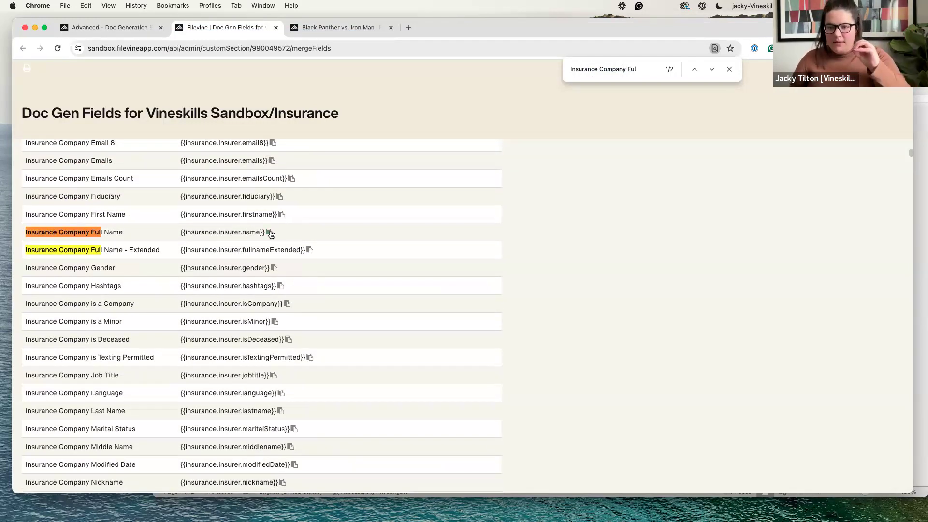
- In the DocGen Test letter in Word, insert "to {{insurance.insurer.name}}" after "statutory demand" in the first body paragraph
click(922, 279)
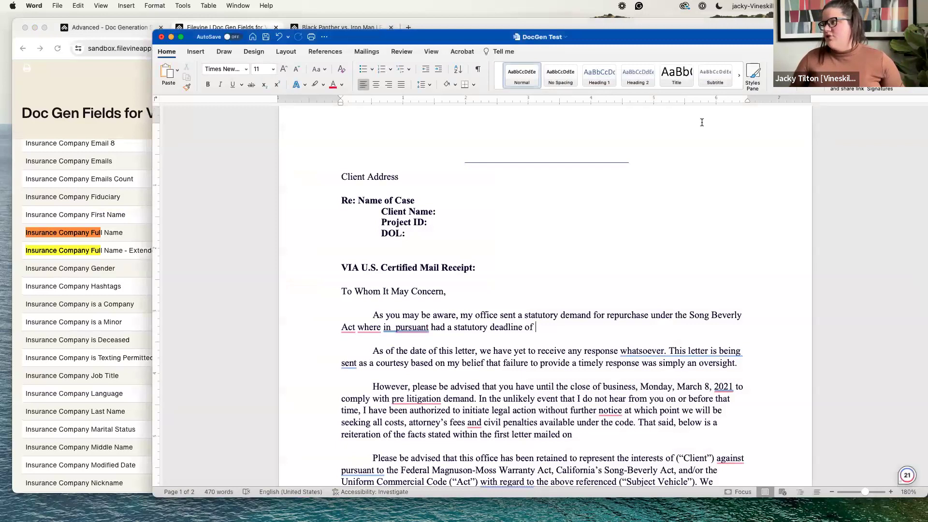
scroll(449, 232, up, 2)
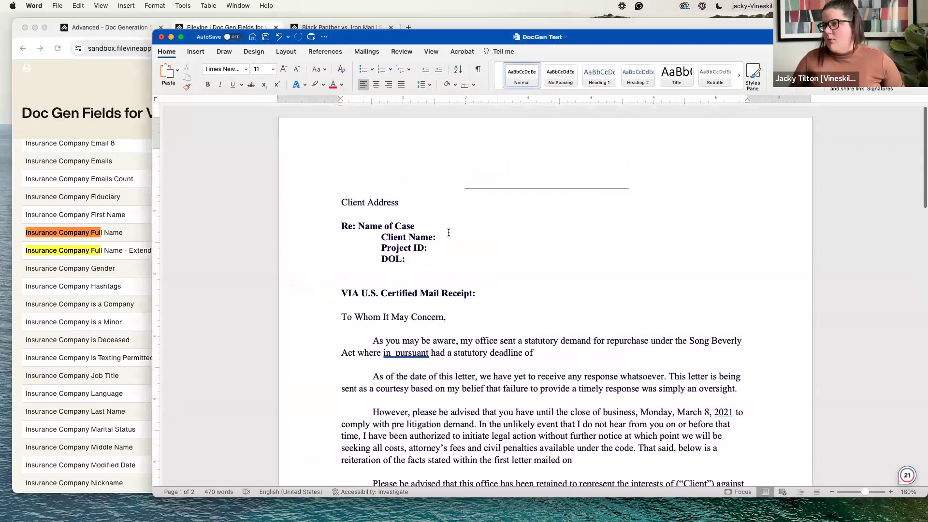
scroll(435, 256, down, 5)
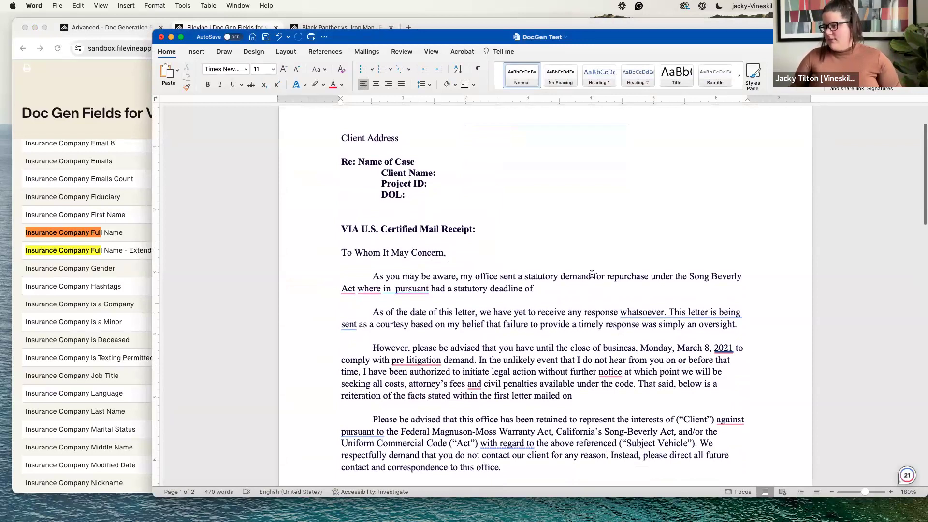
click(592, 275)
text(to)
key(cmd+v)
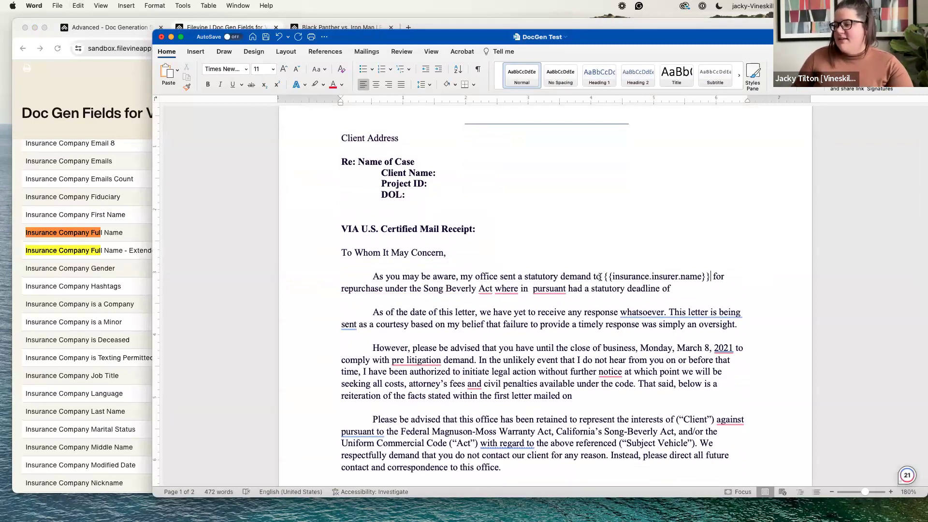
- Check the client shown in the Black Panther vs. Iron Man project header in the browser and return to the DocGen field list
click(113, 237)
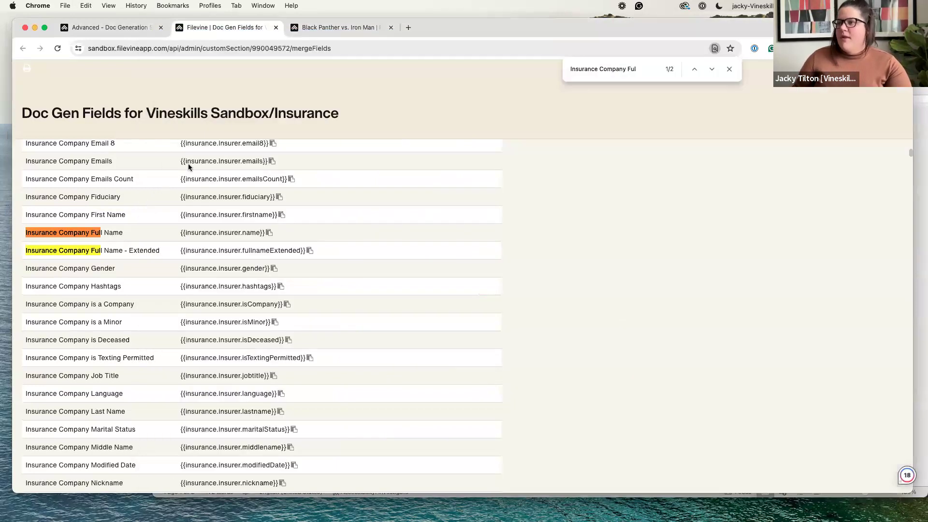
click(331, 32)
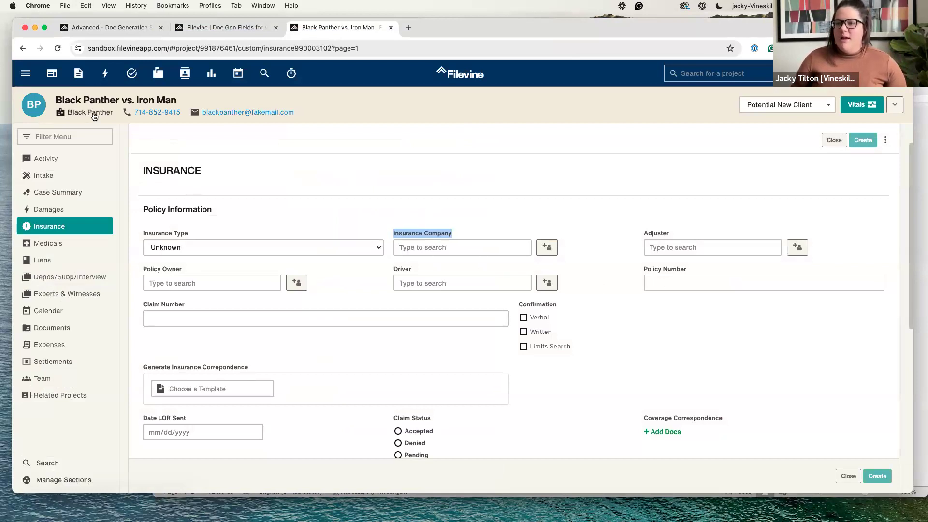
click(243, 27)
click(318, 29)
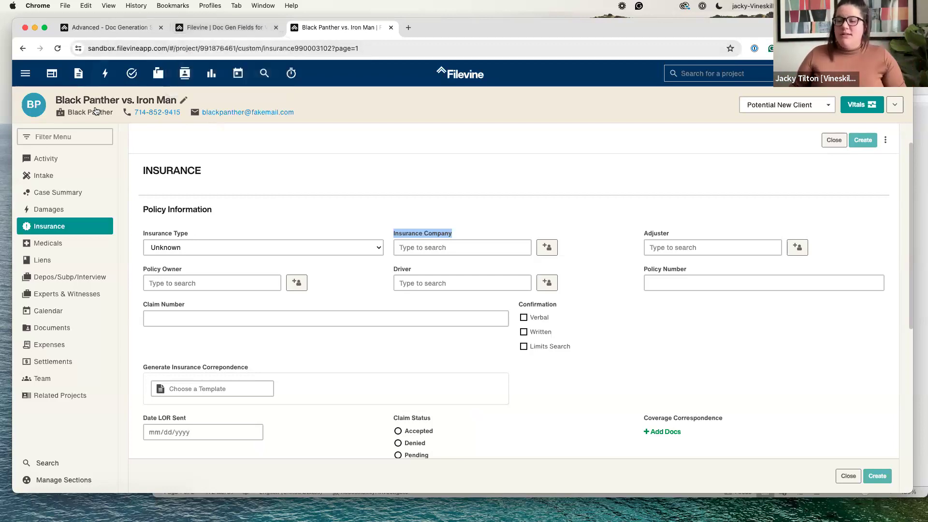
click(207, 29)
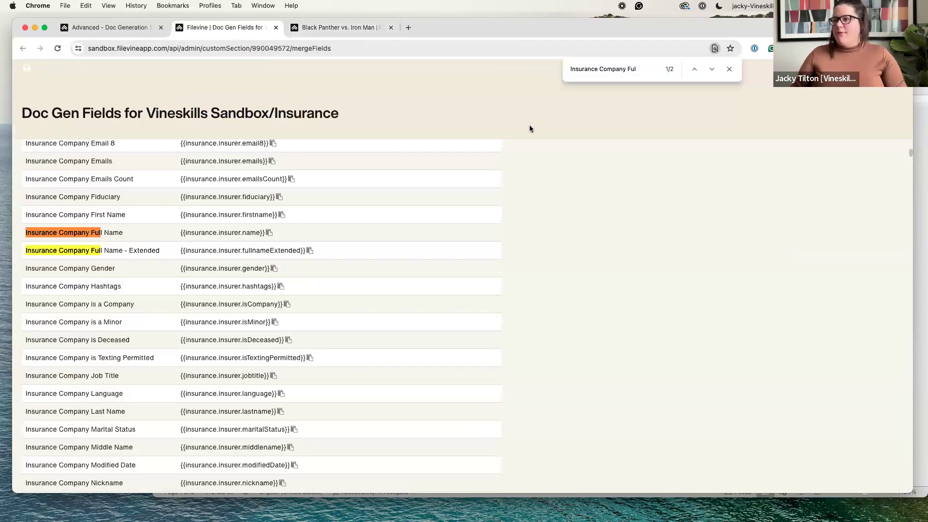
- Search the DocGen field list for "client full name" and go to the match in the Client section
drag(634, 68, 564, 69)
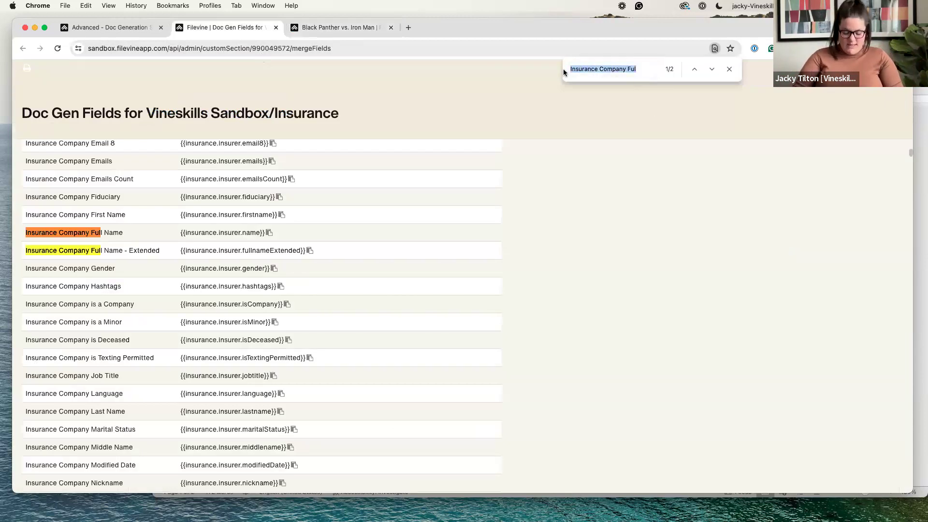
text(clin)
text(ent)
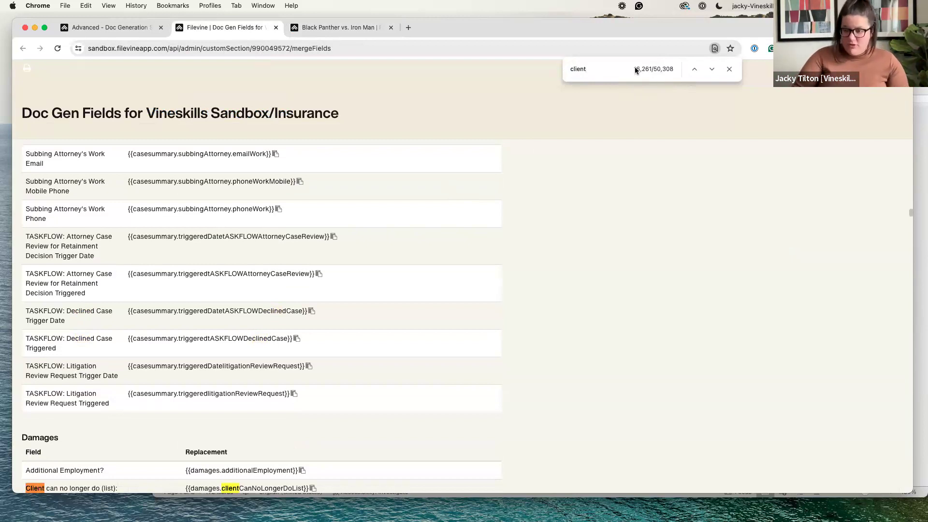
text(full)
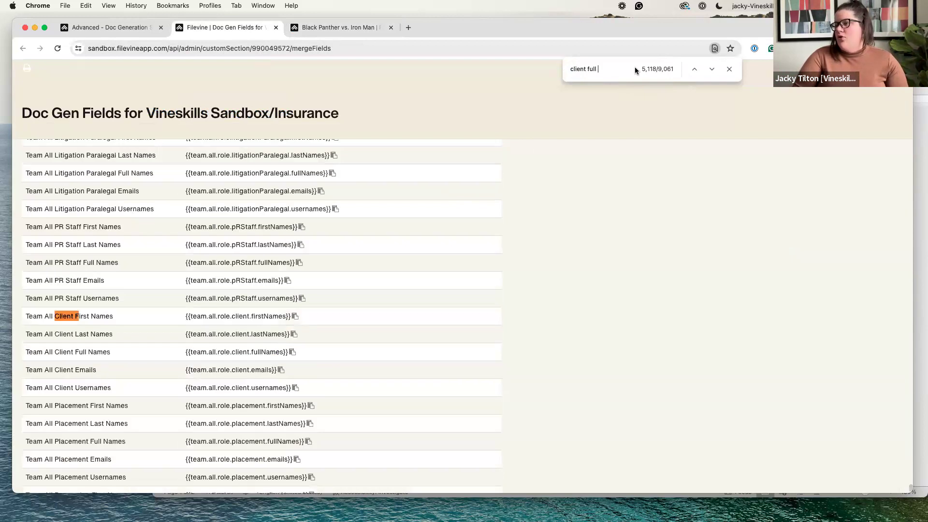
text( name)
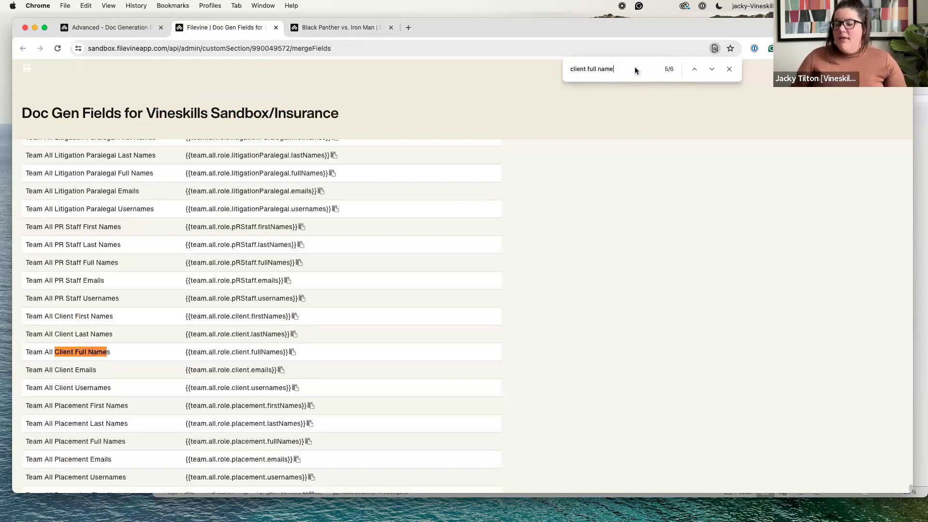
click(711, 69)
click(711, 69)
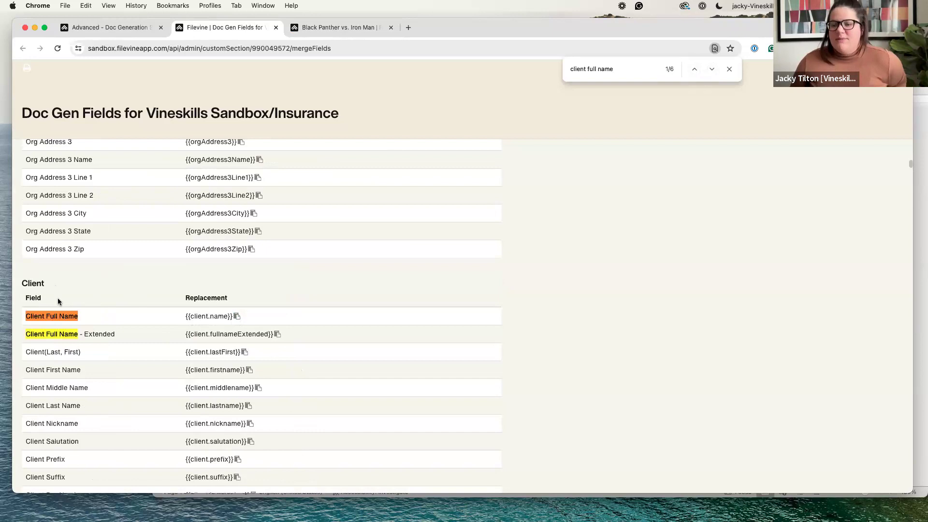
- Review the Client section's replacement codes, briefly checking the project, and locate the Client Full Name code
scroll(96, 333, down, 1)
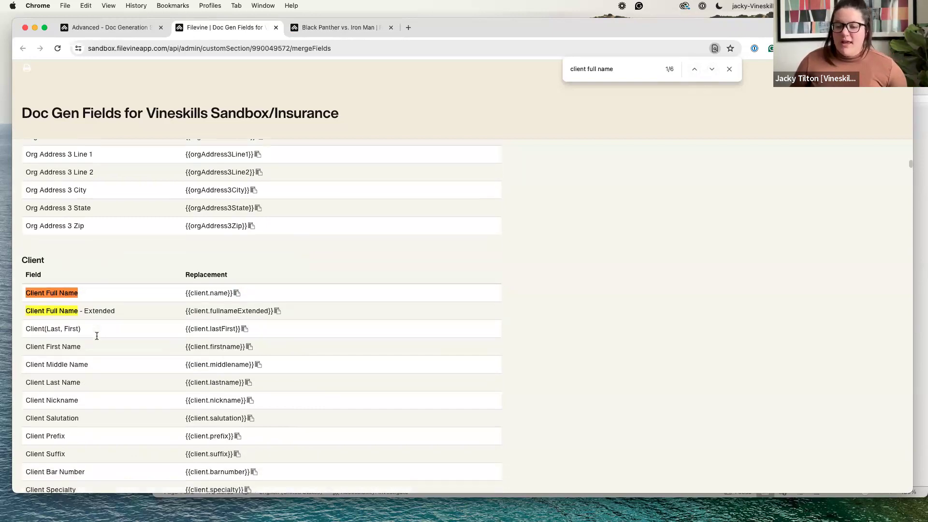
scroll(69, 288, down, 5)
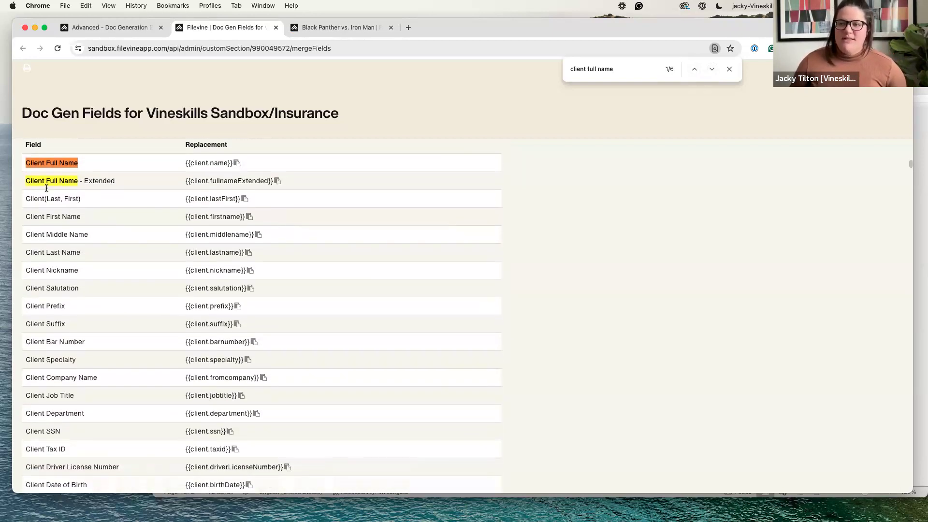
click(319, 28)
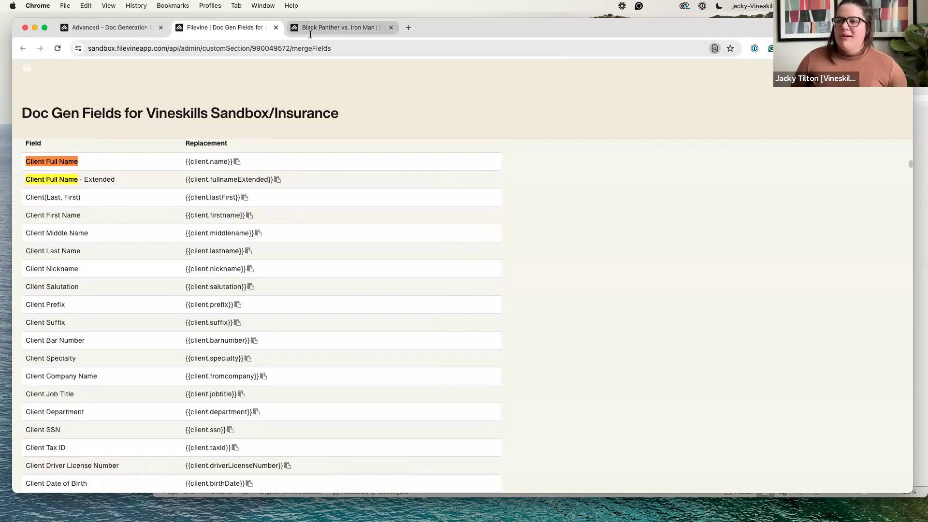
key(ctrl+shift+Tab)
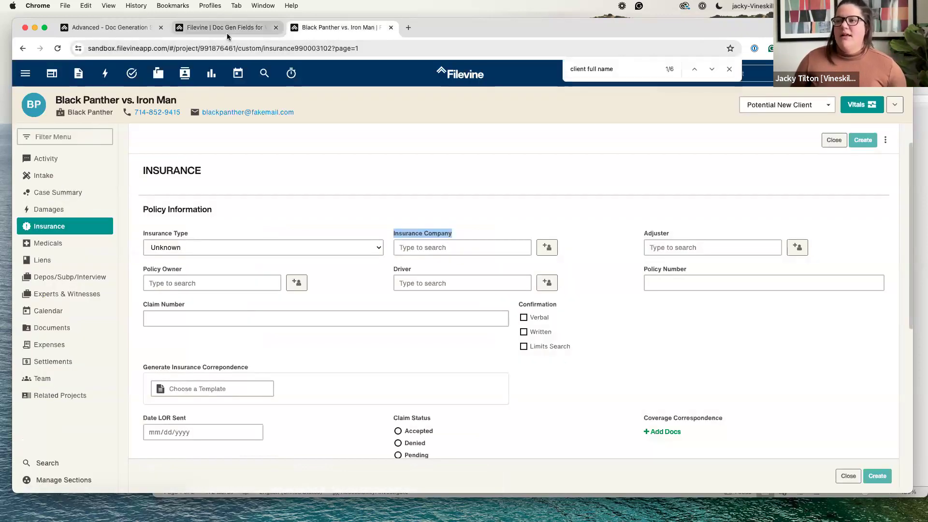
scroll(77, 181, up, 2)
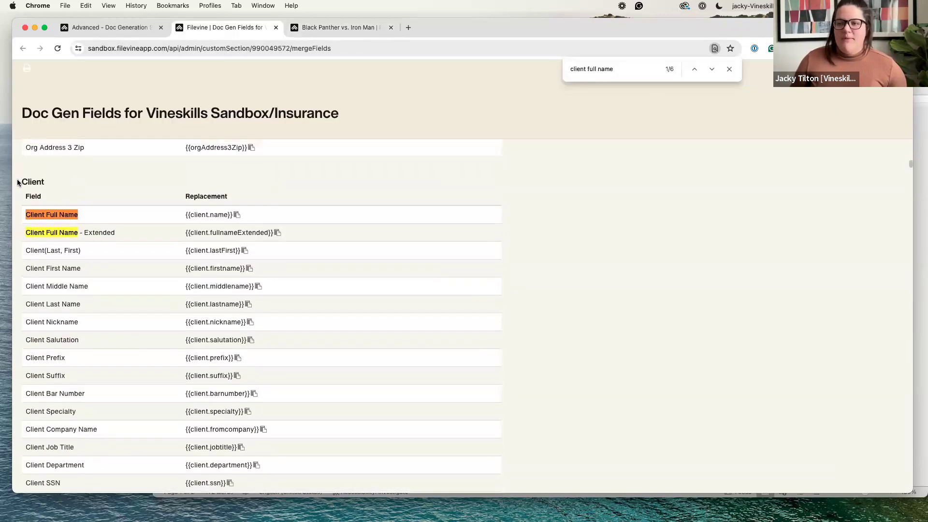
scroll(146, 218, down, 1)
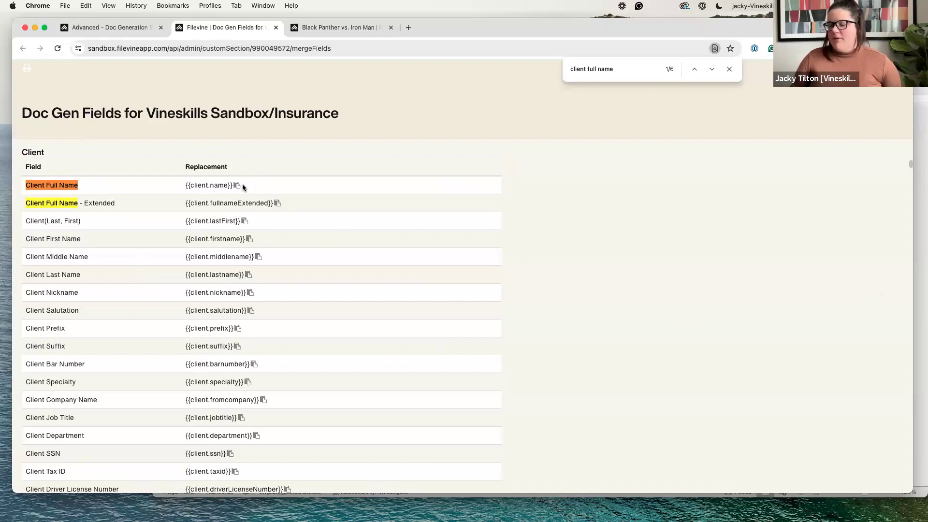
- Place {{client.name}} after the "Client Name:" label in the DocGen Test letter in Word
click(921, 201)
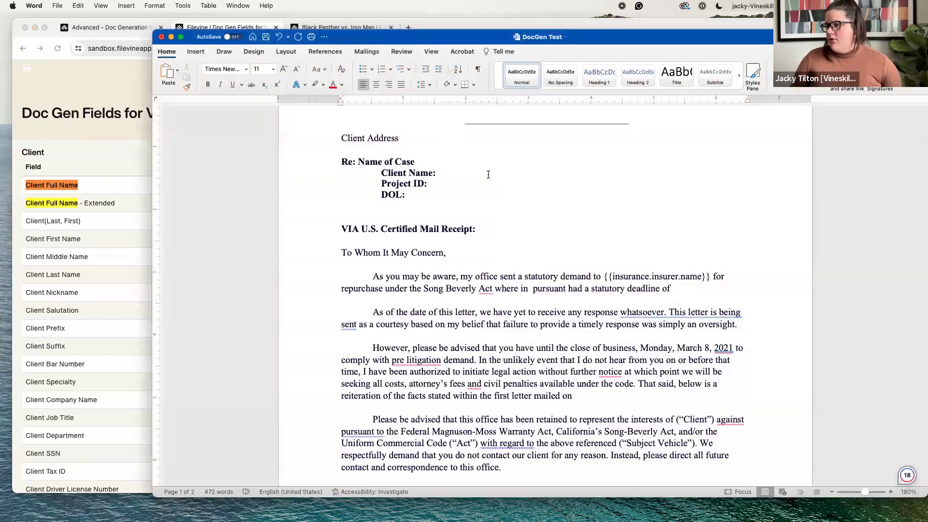
click(458, 174)
text({{client.name}})
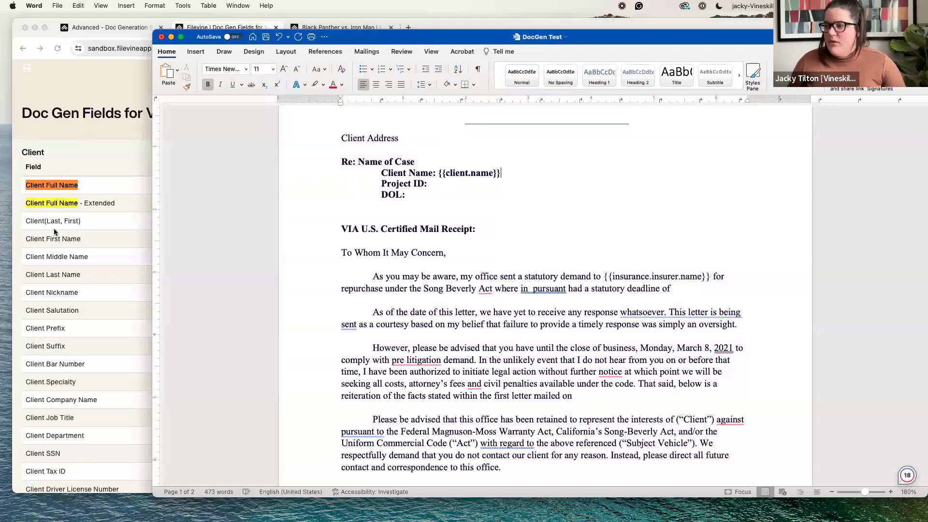
- Search the browser's DocGen field list for "client address" and review the Client Address 1 codes, including the block with company info
click(54, 229)
drag(652, 70, 619, 64)
key(BackSpace)
key(BackSpace)
key(BackSpace)
key(BackSpace)
key(BackSpace)
key(BackSpace)
key(BackSpace)
key(BackSpace)
key(BackSpace)
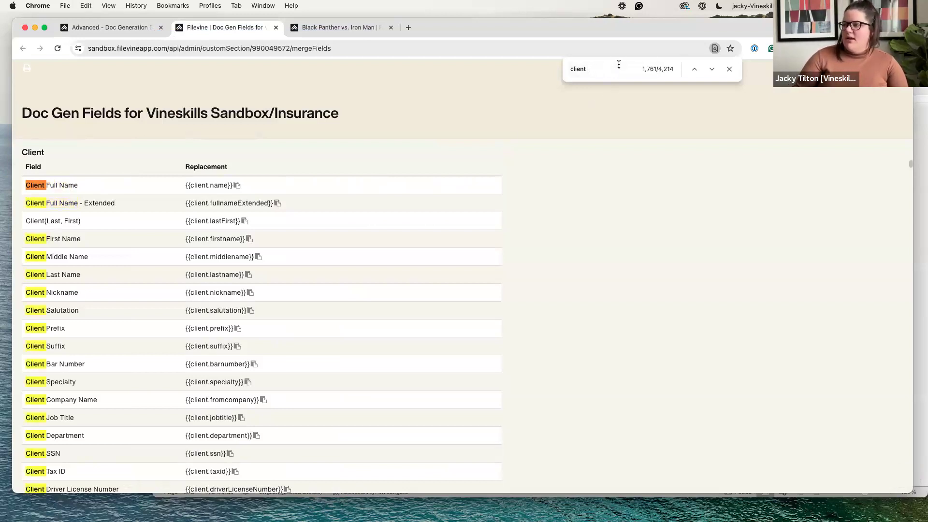
text(address v)
key(BackSpace)
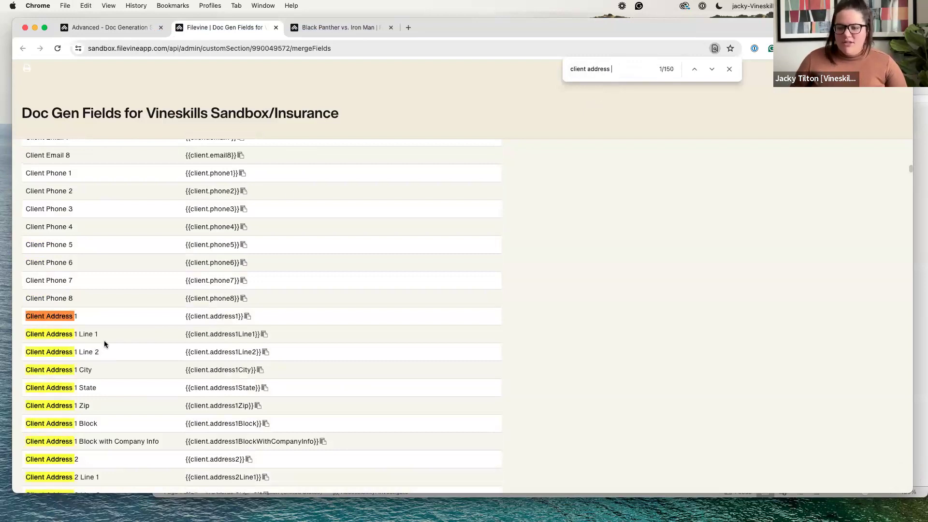
scroll(104, 343, down, 2)
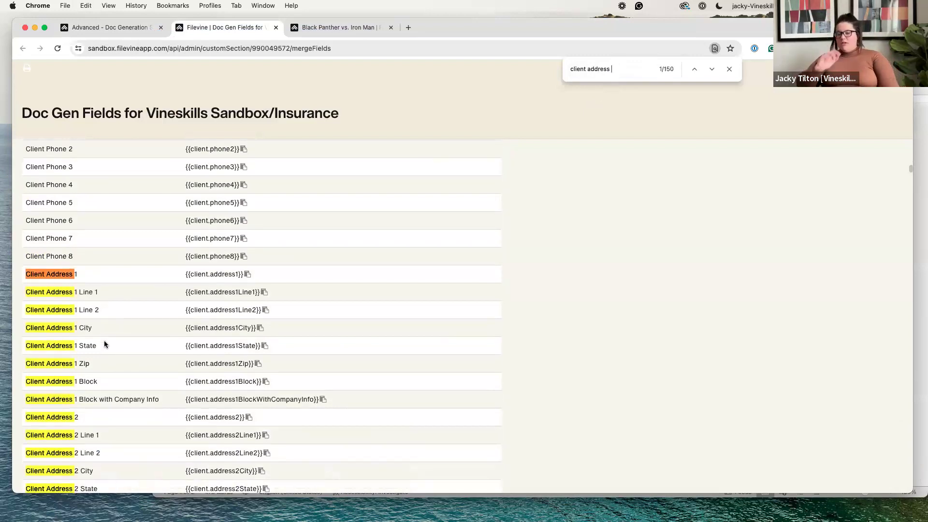
scroll(104, 344, down, 2)
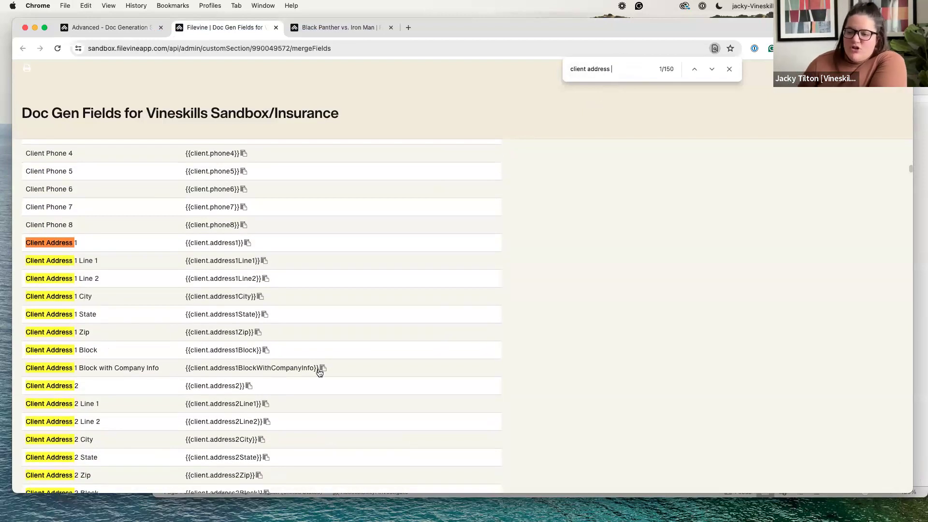
scroll(284, 359, down, 2)
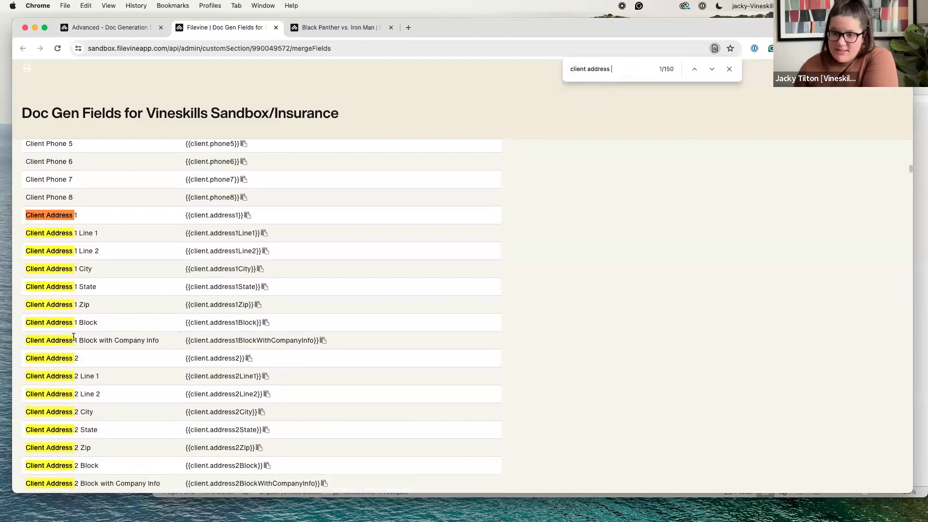
- Open the project's client contact card, examine its Company and Address fields, and close the card
click(320, 28)
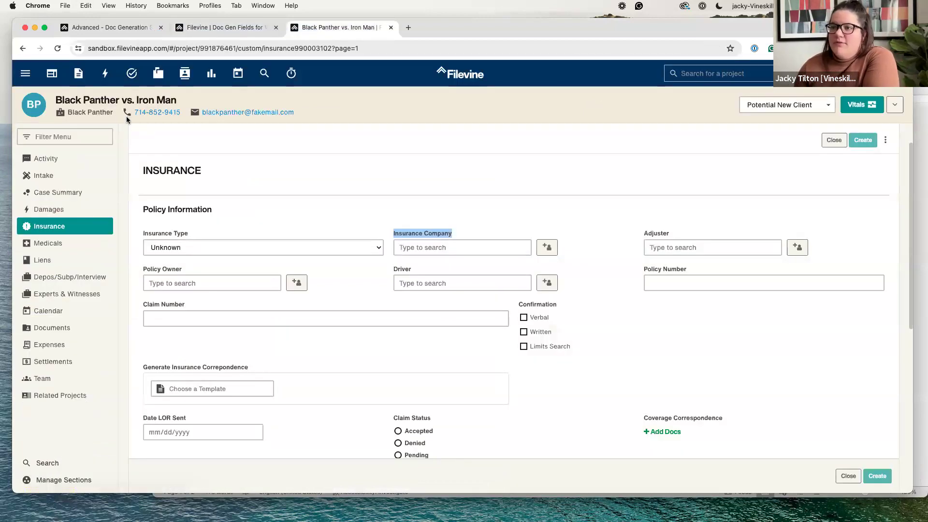
click(100, 114)
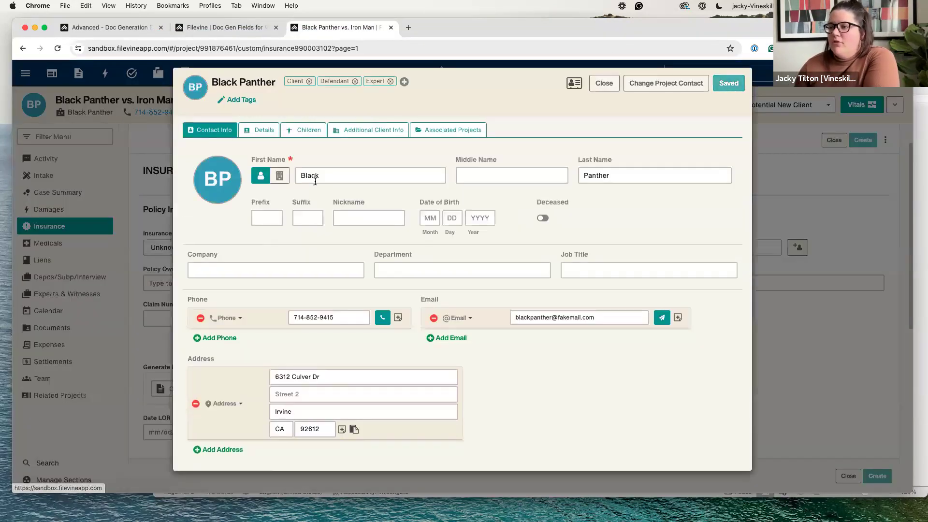
drag(237, 257, 185, 263)
drag(192, 359, 313, 447)
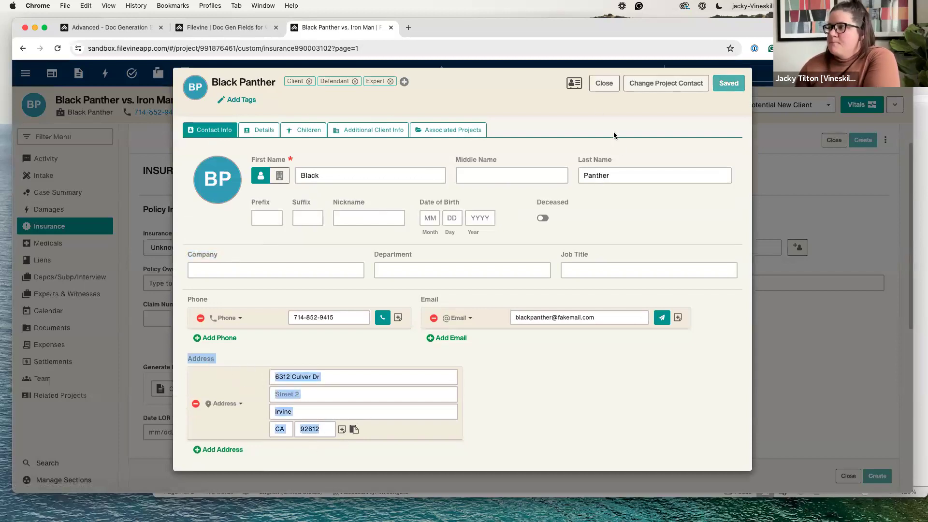
click(603, 83)
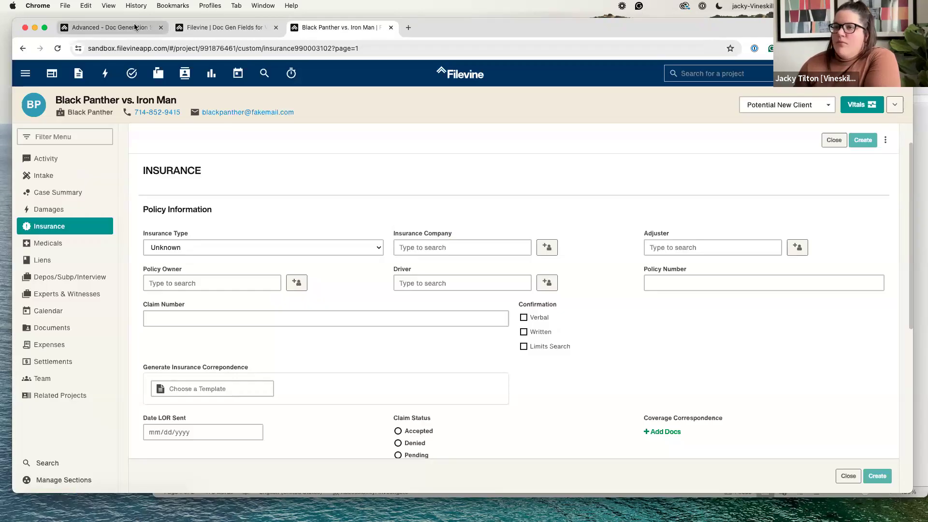
- Copy the Client Address 1 Block with Company Info code and replace the letter's "Client Address" line with it in Word
click(135, 24)
click(204, 27)
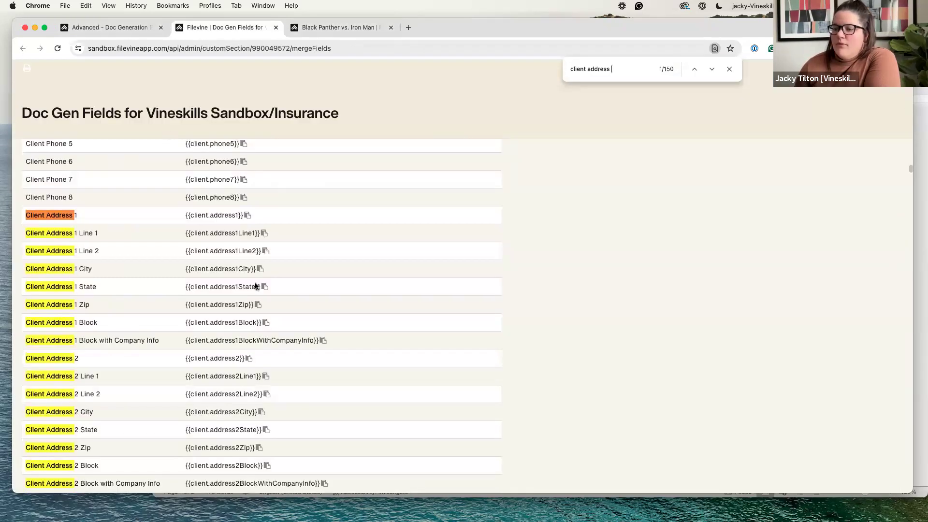
click(323, 340)
click(923, 143)
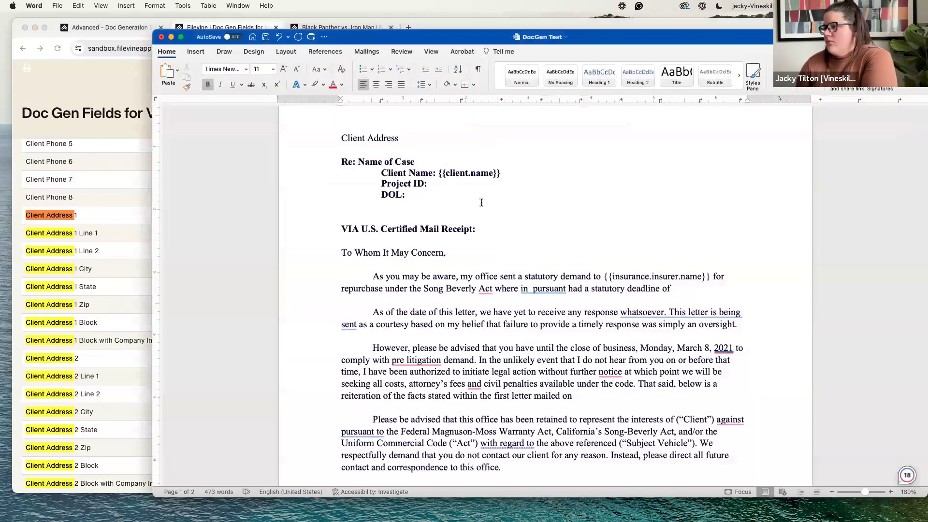
click(334, 140)
key(super+v)
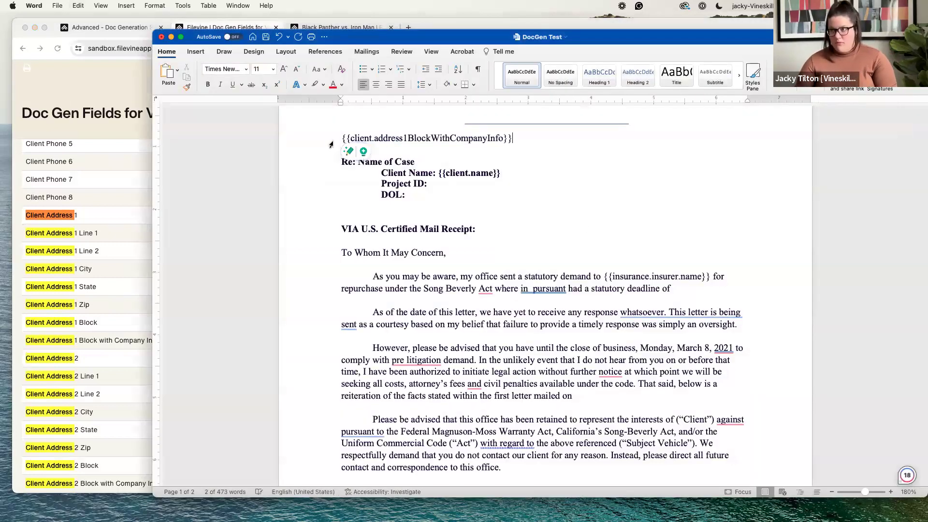
scroll(470, 175, up, 1)
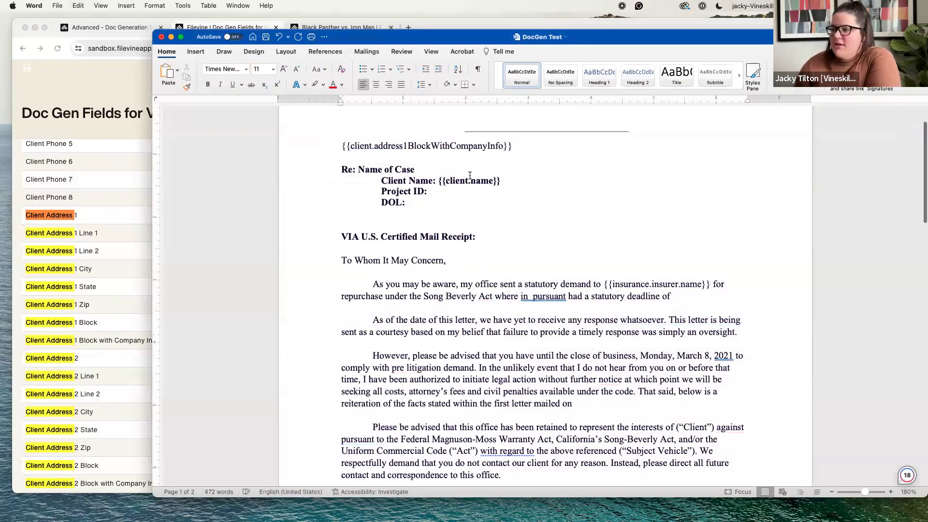
click(472, 191)
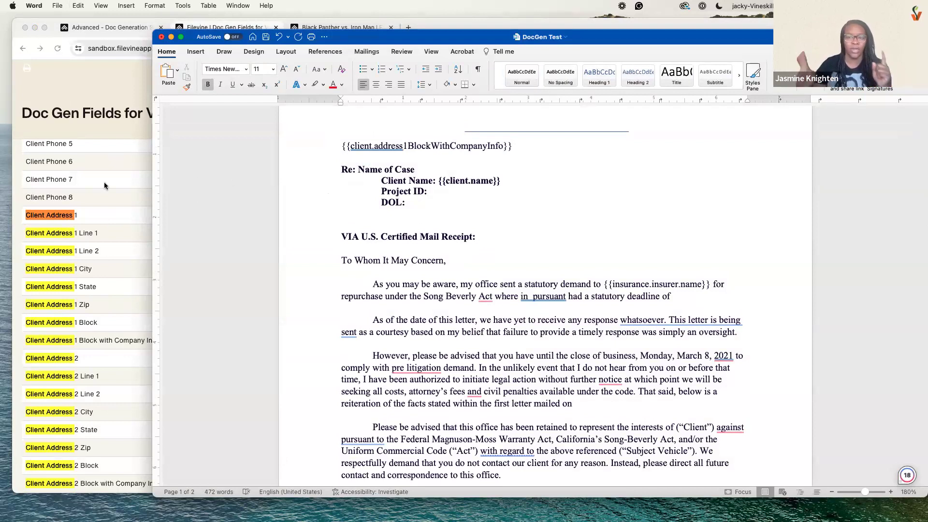
- Review the Client Address codes in the browser's DocGen field list and look through the body of the DocGen Test letter in Word
click(103, 195)
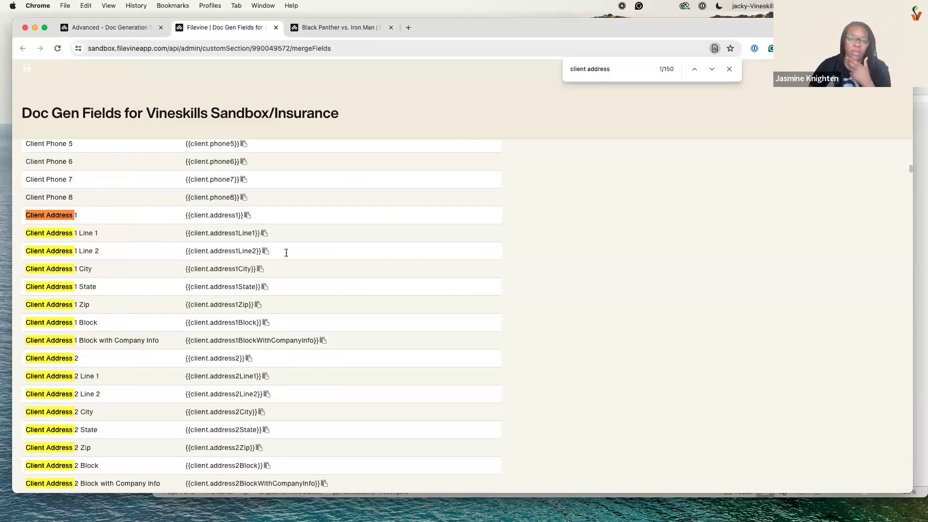
scroll(267, 305, down, 1)
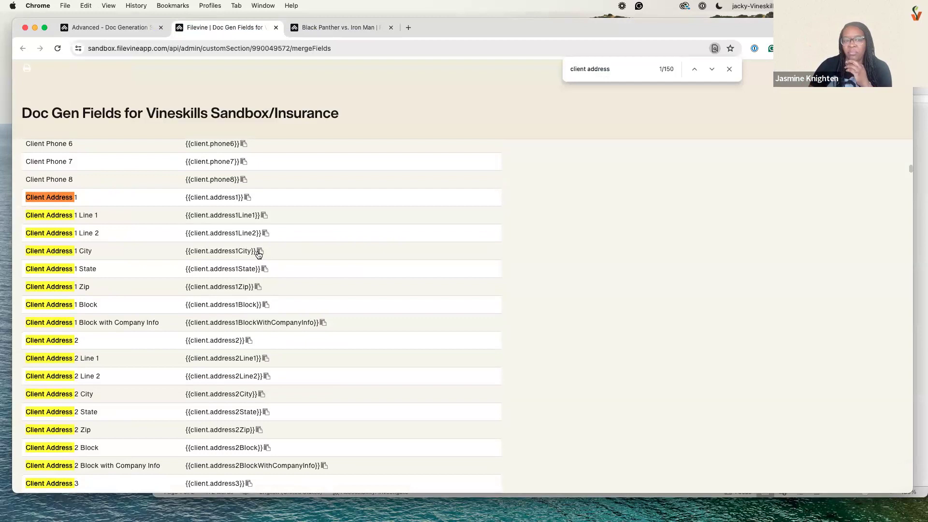
scroll(257, 272, up, 1)
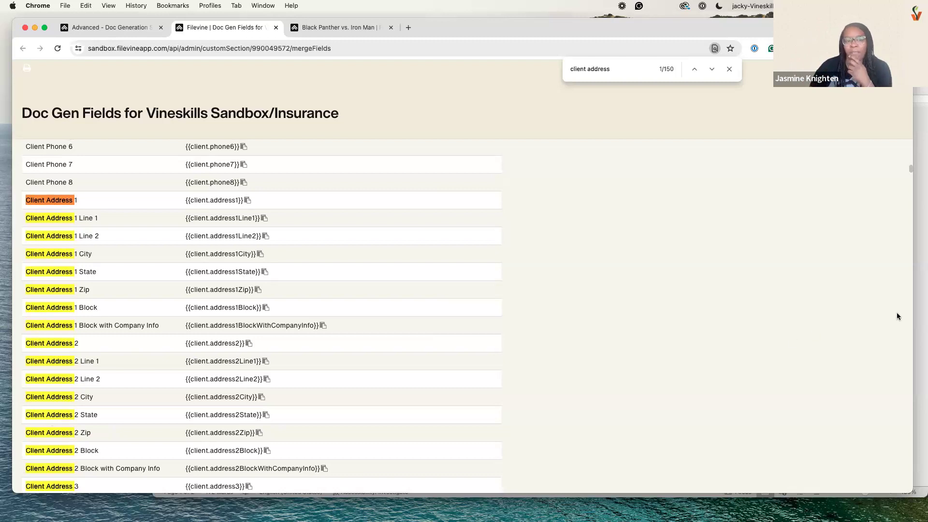
click(918, 314)
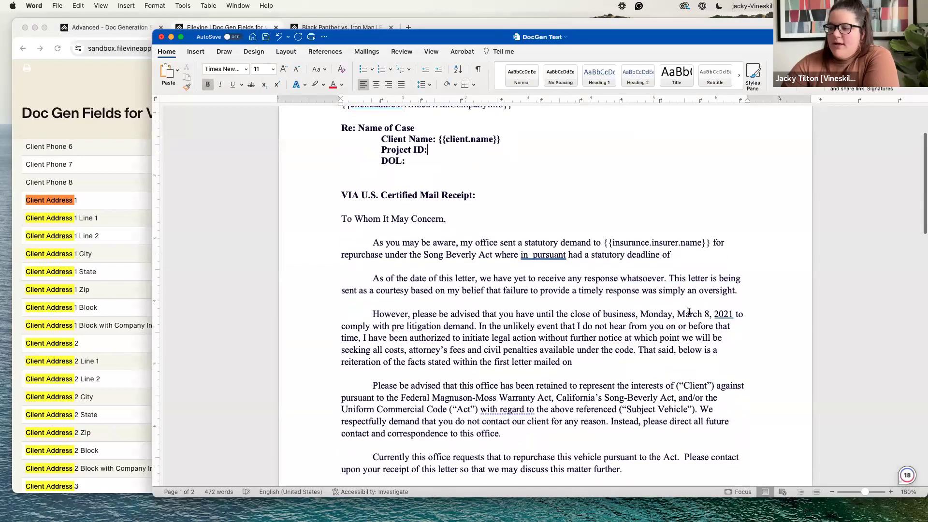
scroll(690, 312, down, 2)
mouse_move(475, 278)
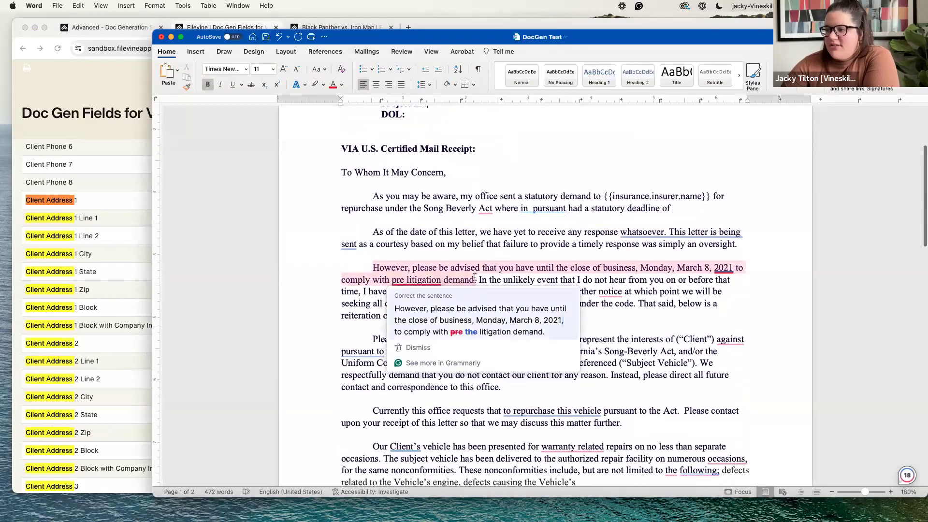
scroll(534, 295, down, 2)
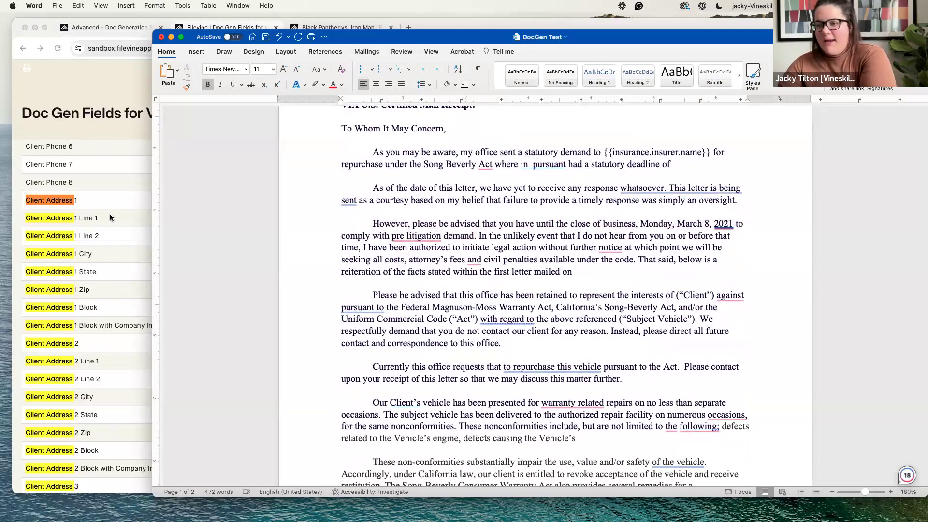
scroll(393, 249, up, 8)
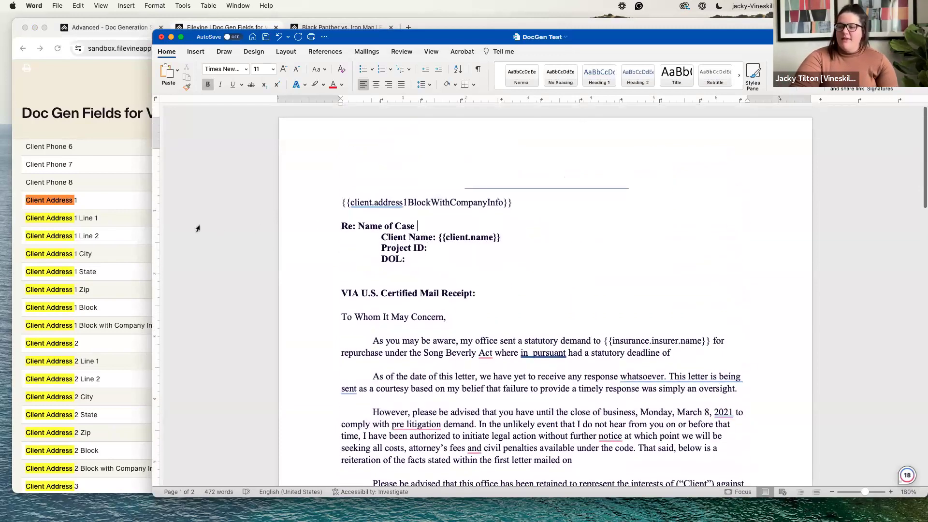
- Check the project's title in the browser, search the DocGen field list for {{name}}, and compare the Project Name field with that title
click(127, 90)
click(313, 28)
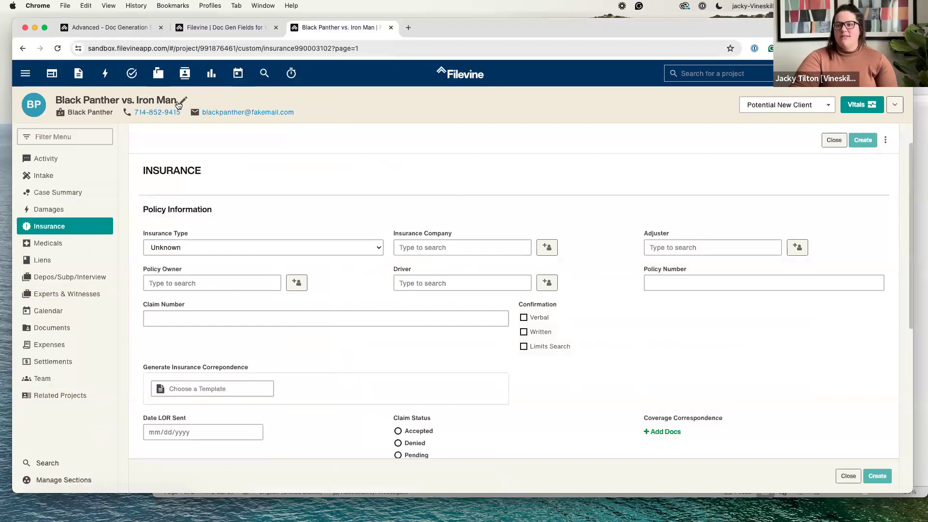
click(236, 27)
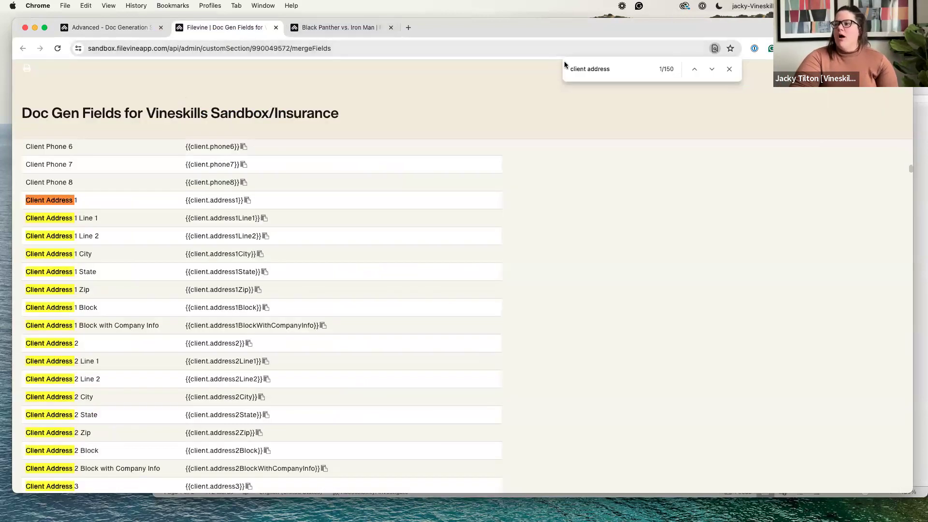
drag(650, 68, 547, 71)
text({{name}})
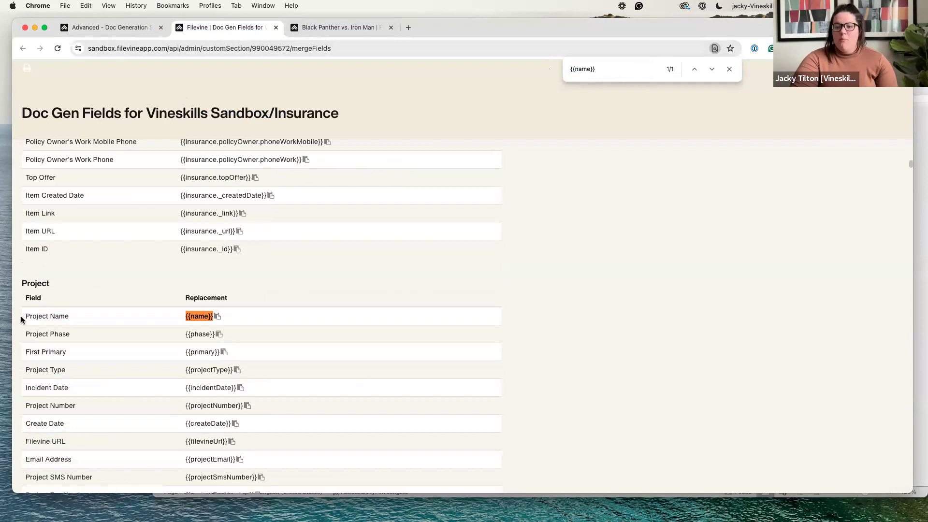
drag(73, 319, 27, 320)
click(368, 27)
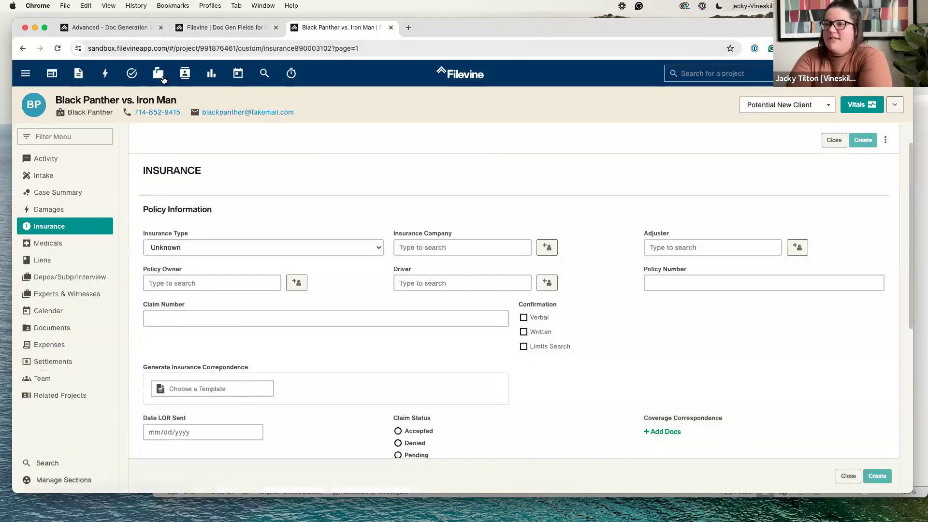
click(203, 25)
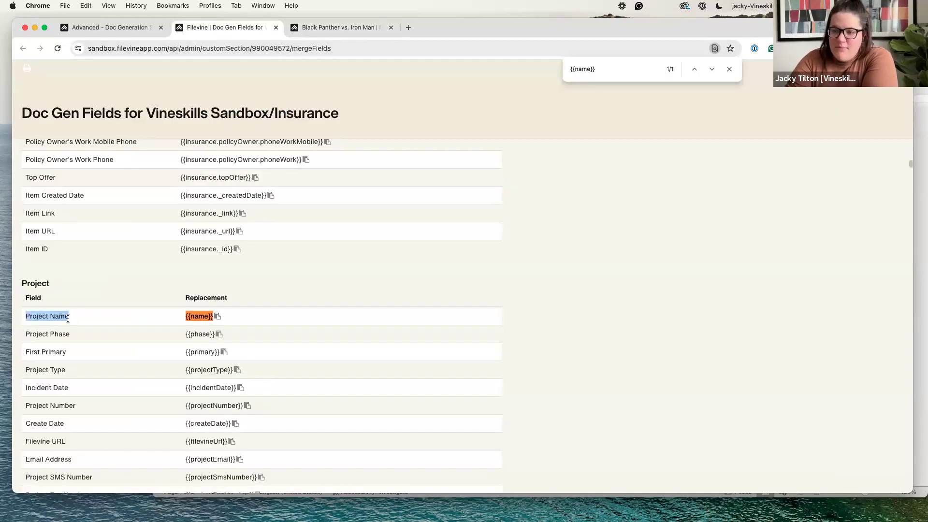
- Copy the Project Name code and replace "Name of Case" after "Re:" in the Word letter with {{name}}
key(super+f)
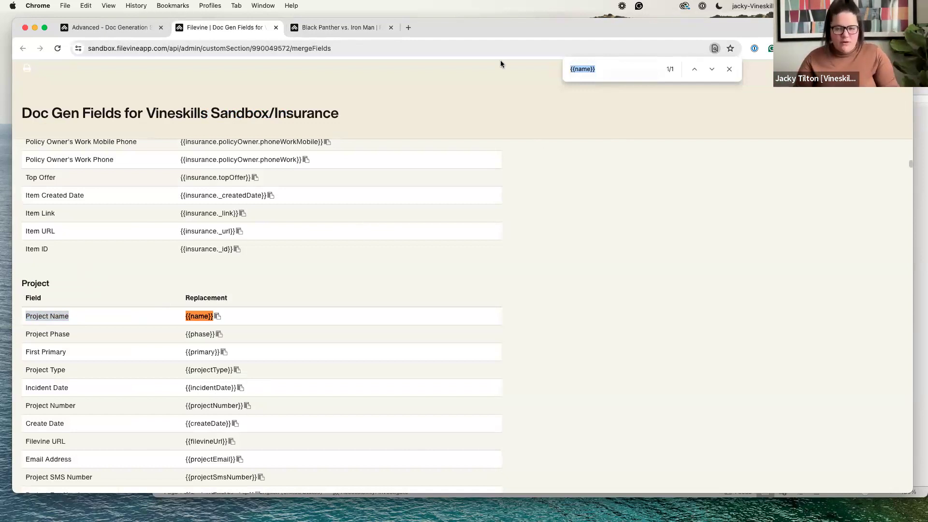
click(217, 315)
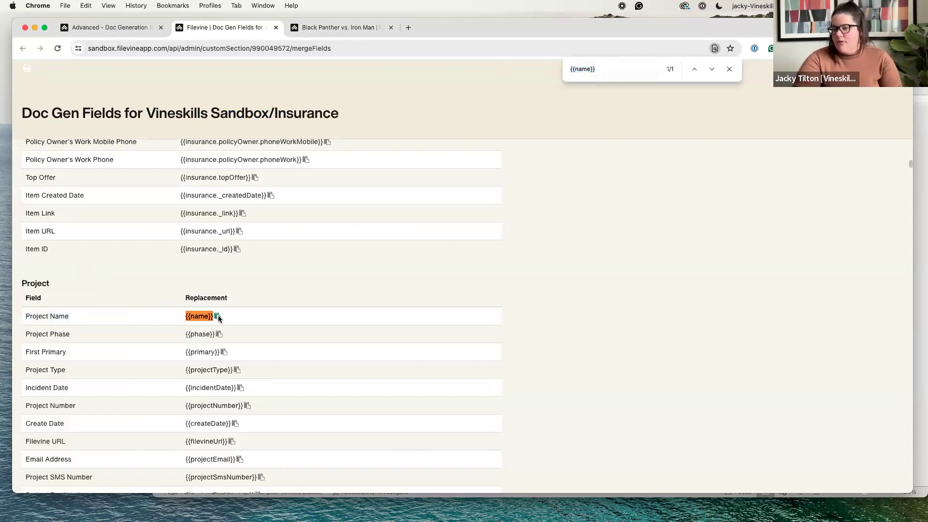
click(924, 193)
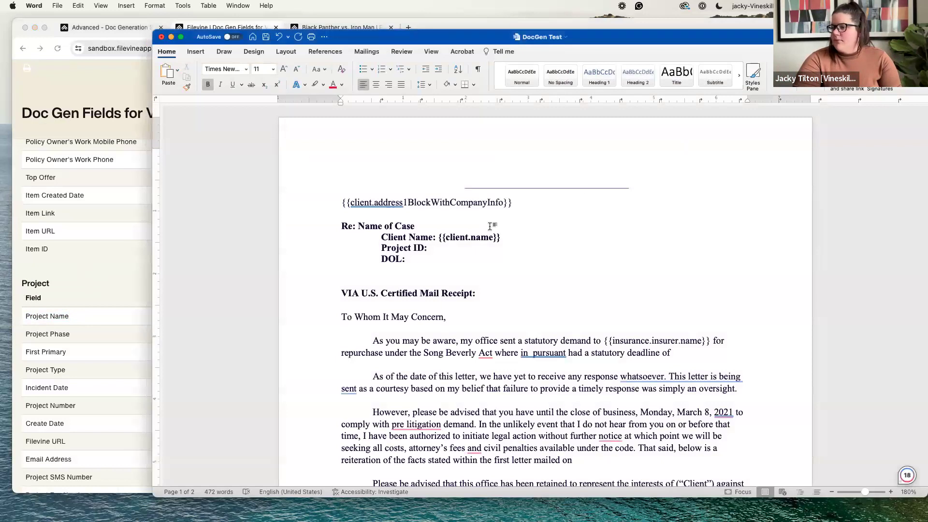
drag(443, 225, 358, 225)
key(super+v)
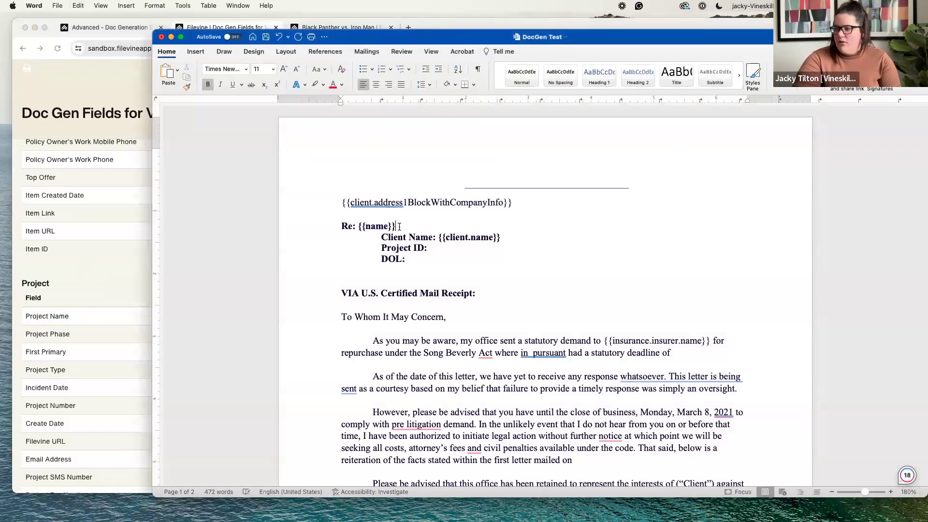
- Glance at the Project codes in the browser and place the cursor after the "Project ID:" label in the Word letter
click(76, 195)
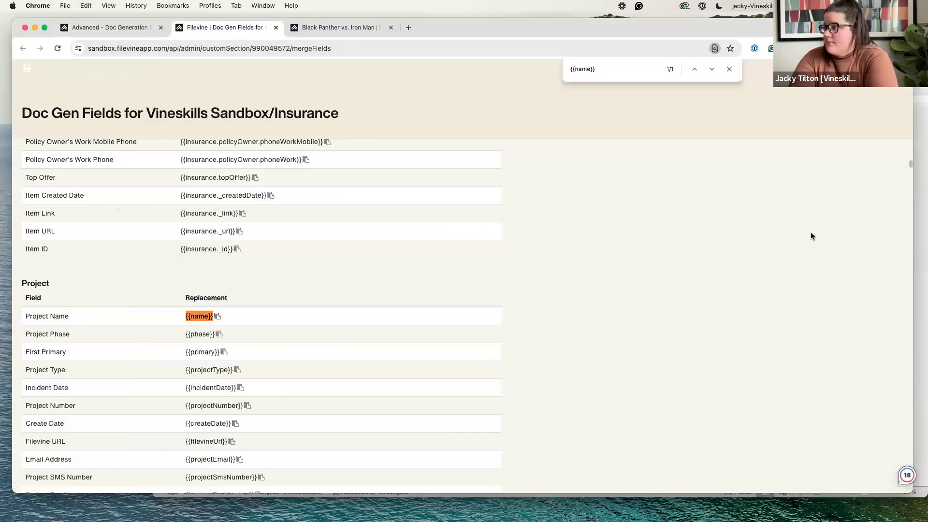
click(921, 238)
scroll(467, 228, down, 2)
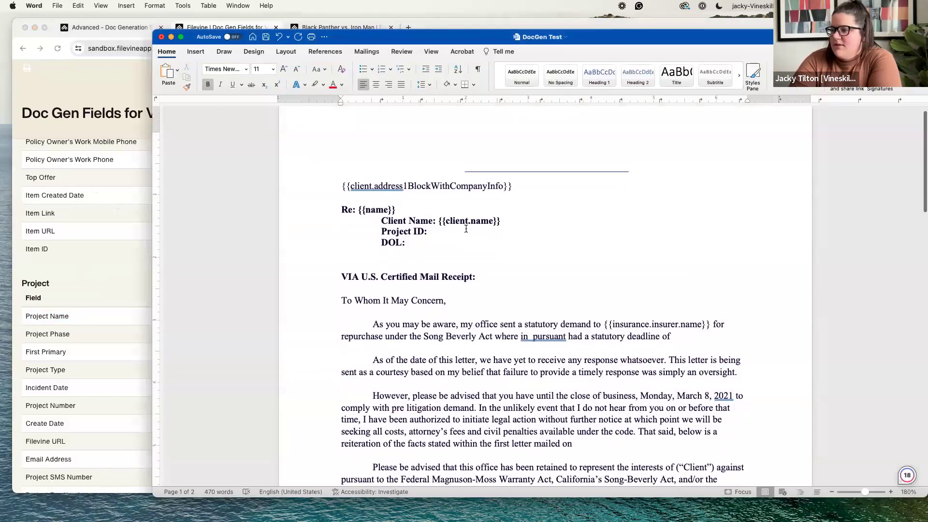
click(467, 226)
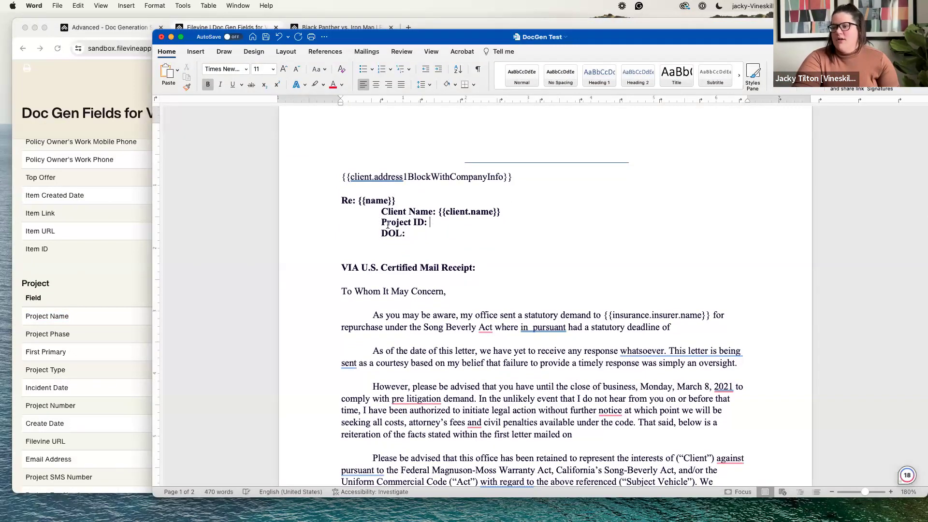
- Review the Project section's codes in the browser's field list and examine the project ID in the project page's web address
click(79, 235)
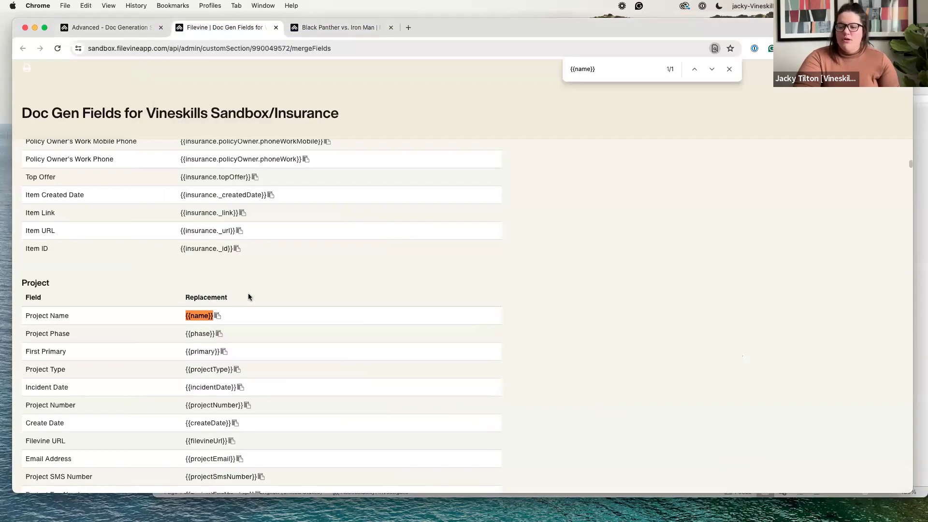
scroll(247, 296, down, 2)
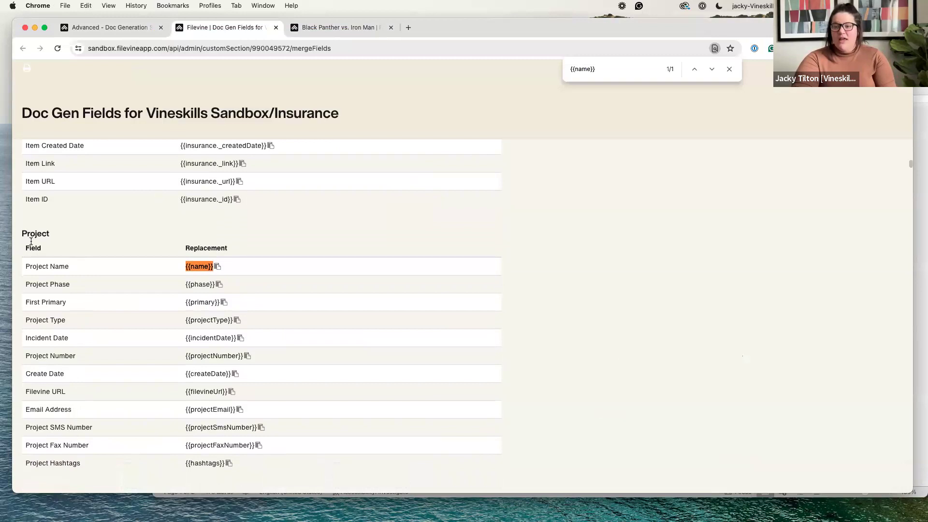
drag(27, 233, 47, 233)
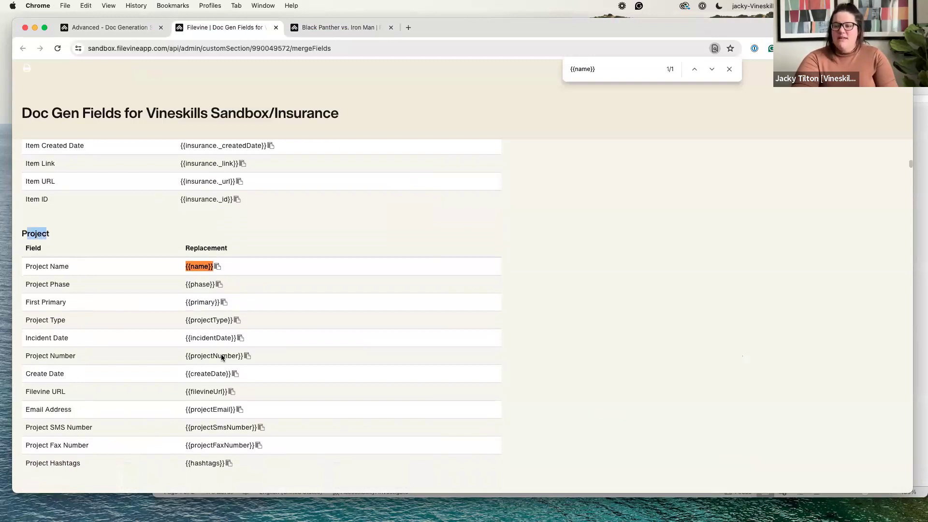
scroll(260, 362, down, 1)
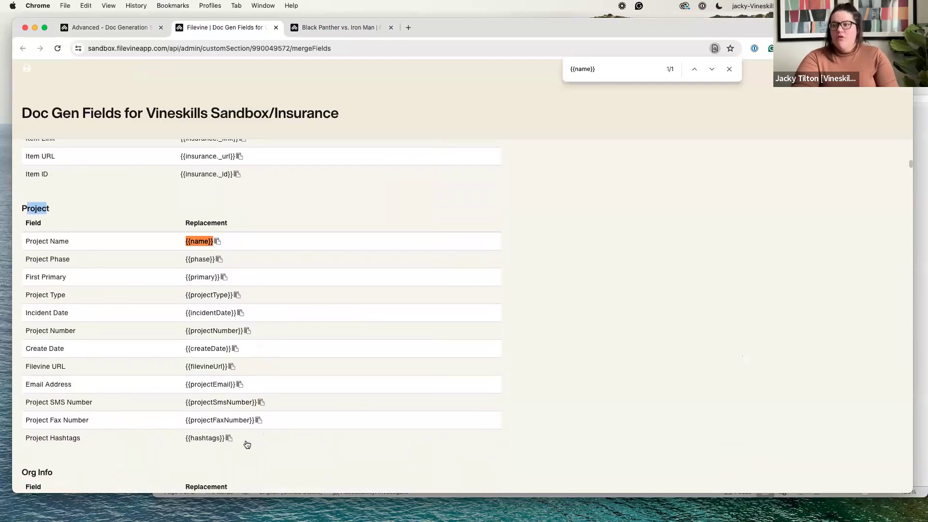
click(367, 29)
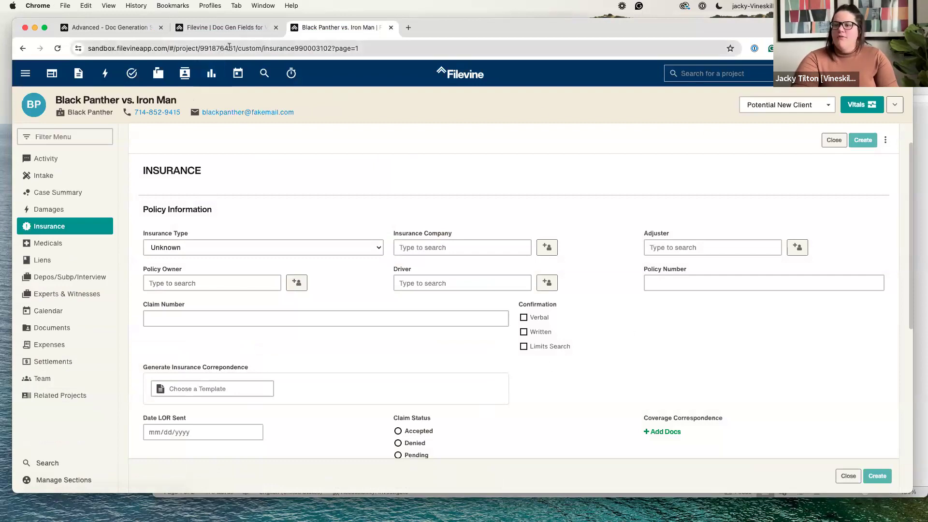
drag(236, 44, 200, 44)
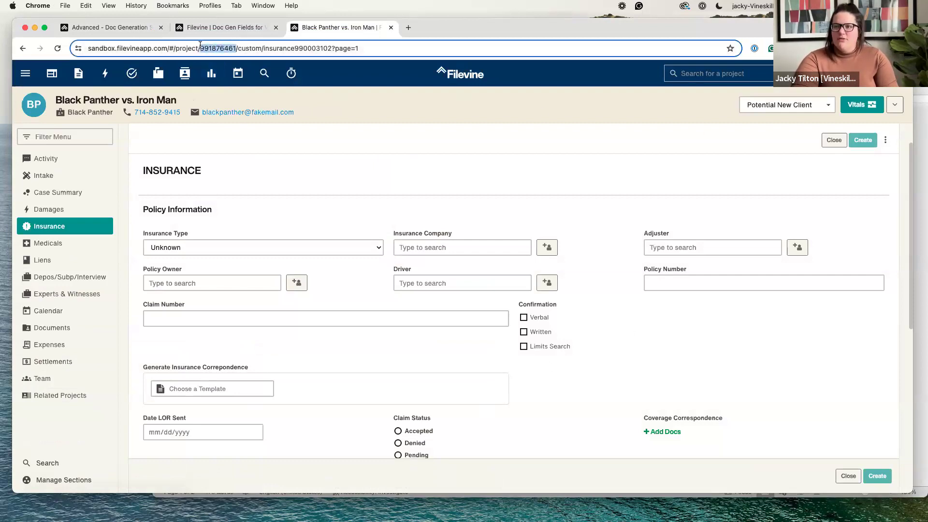
click(366, 90)
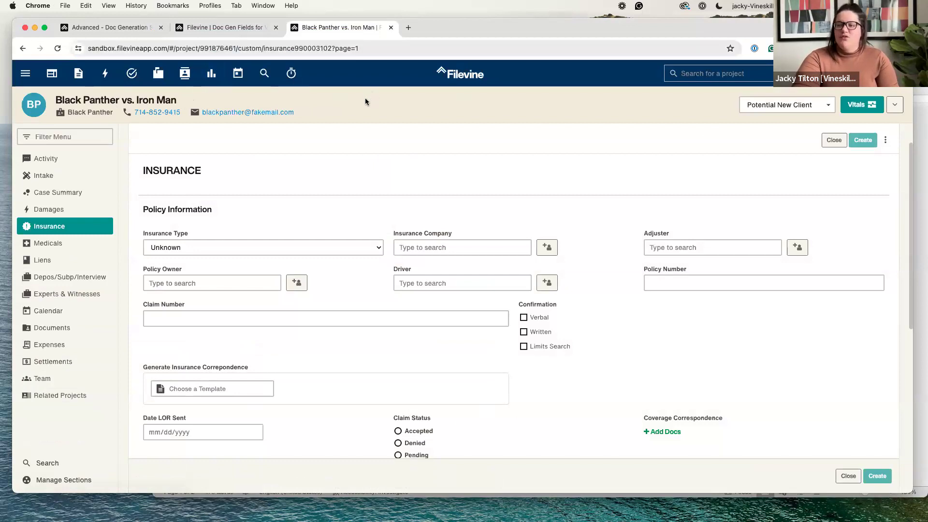
- Copy the Project Number code from the field list and place {{projectNumber}} after "Project ID:" in the Word letter
click(223, 27)
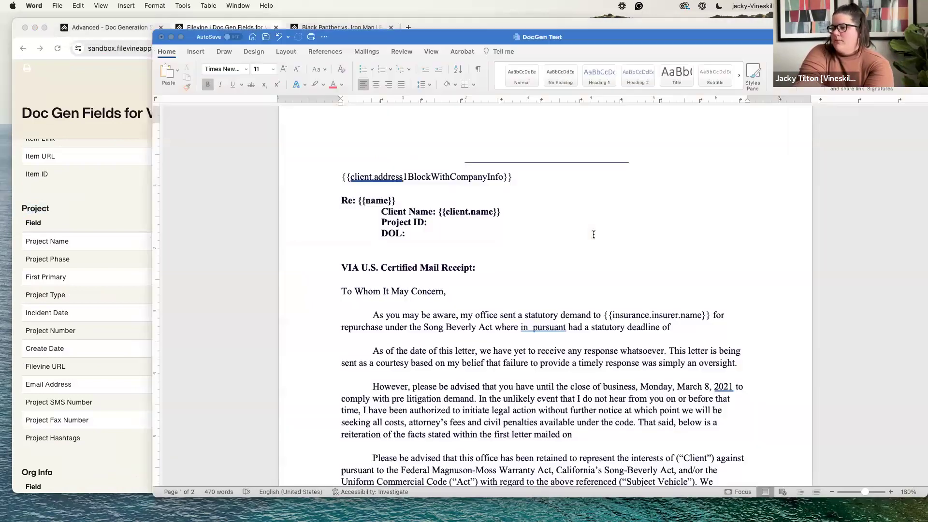
click(921, 254)
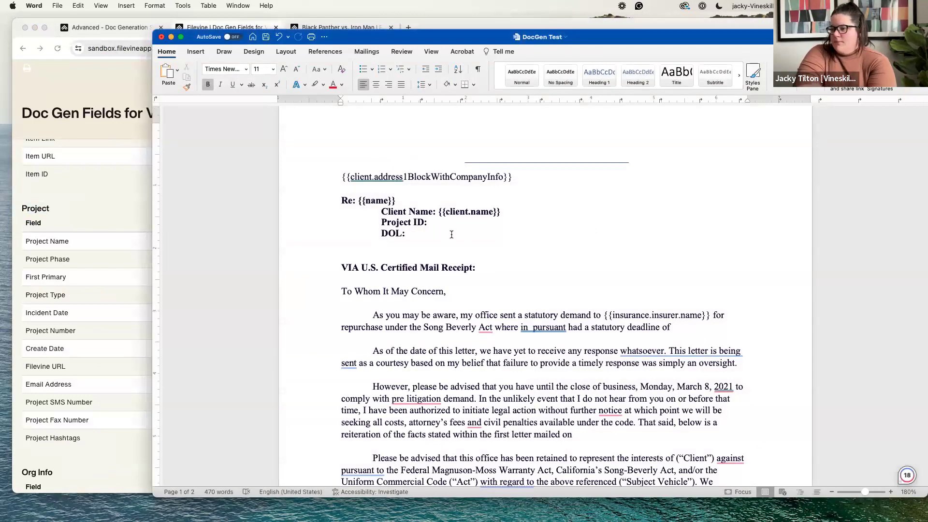
key(super+v)
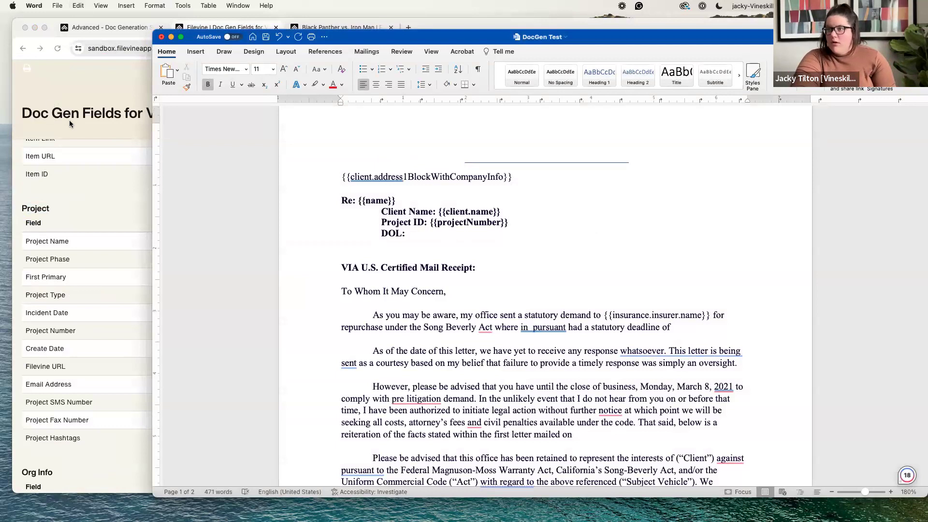
- Highlight the "DOL:" label in the Word letter and close the new insurance item on the browser's project page
click(70, 120)
click(917, 195)
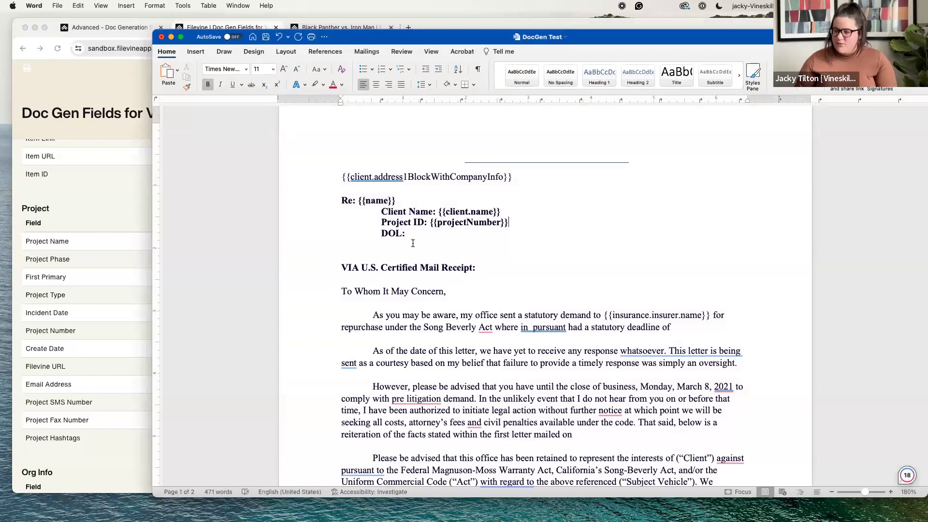
drag(406, 235, 381, 234)
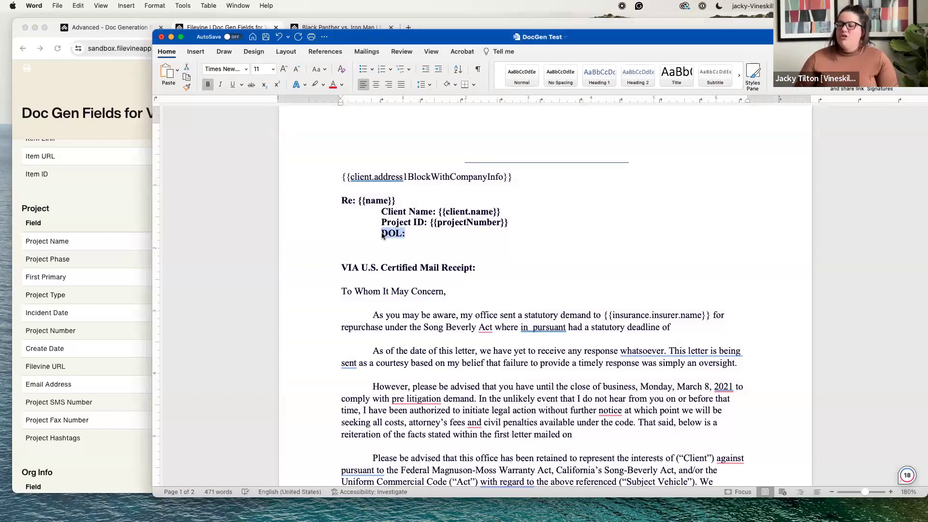
click(101, 211)
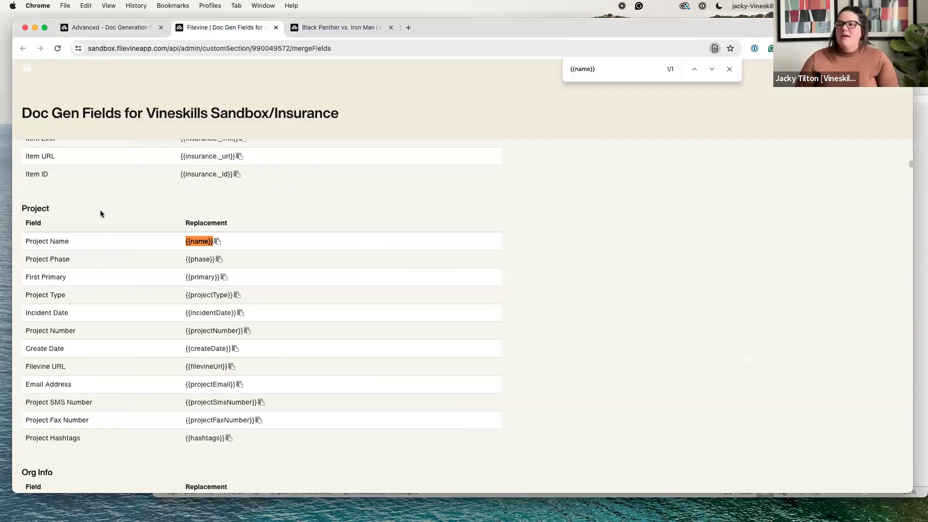
click(333, 29)
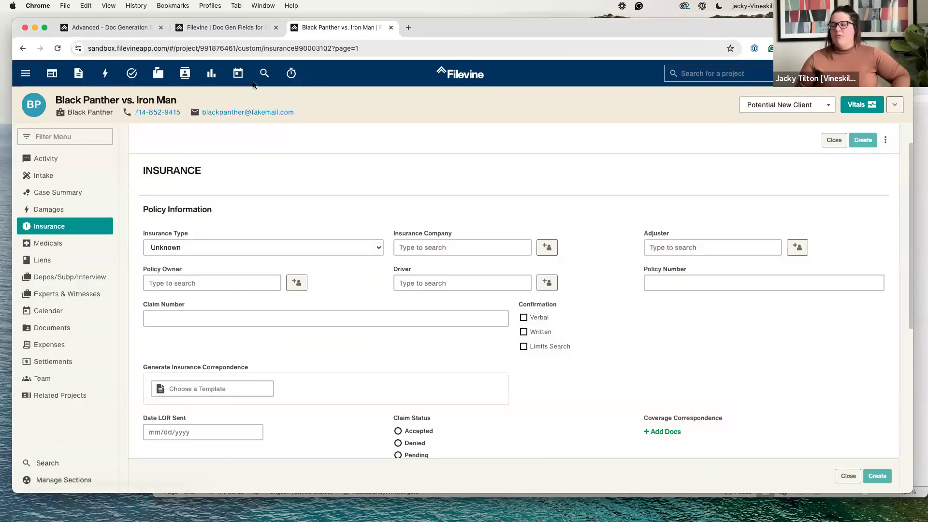
click(834, 143)
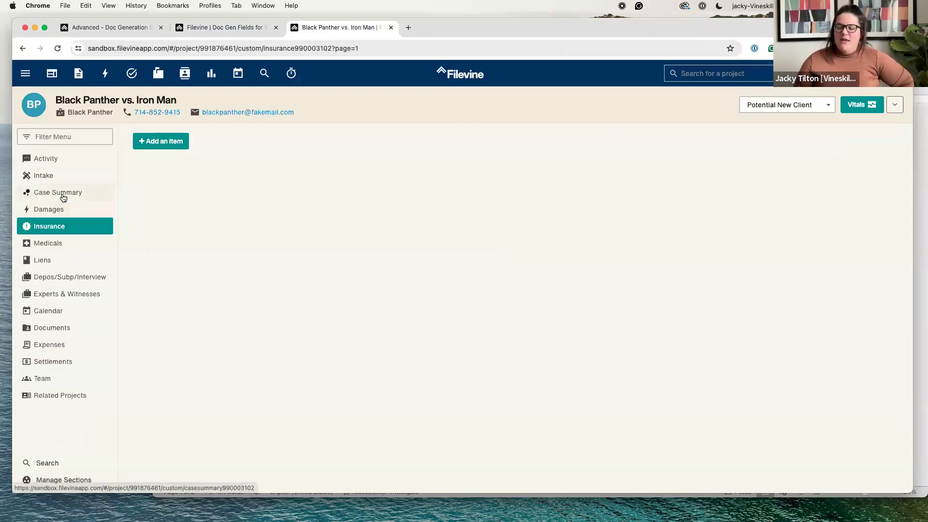
- Open the project's Intake section and copy the "Incident Date" field label under Incident Details
click(61, 180)
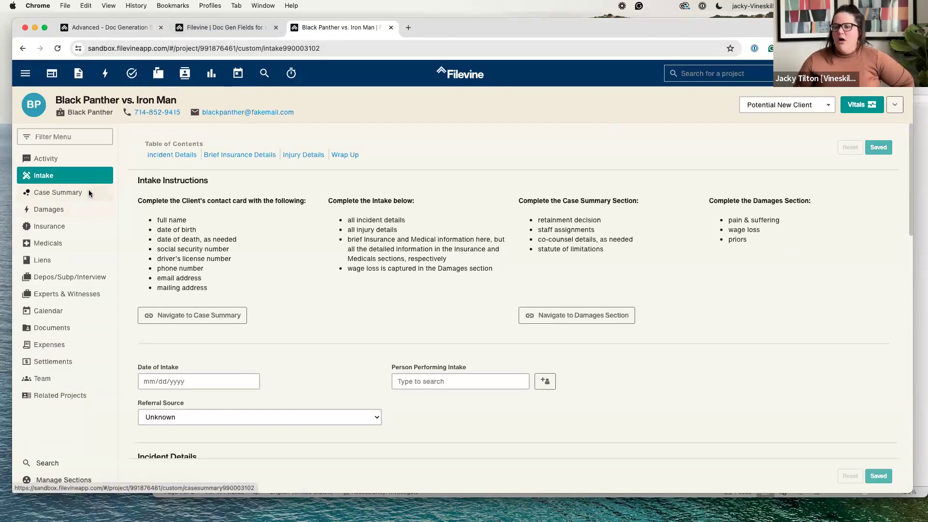
scroll(369, 342, down, 3)
scroll(372, 341, down, 1)
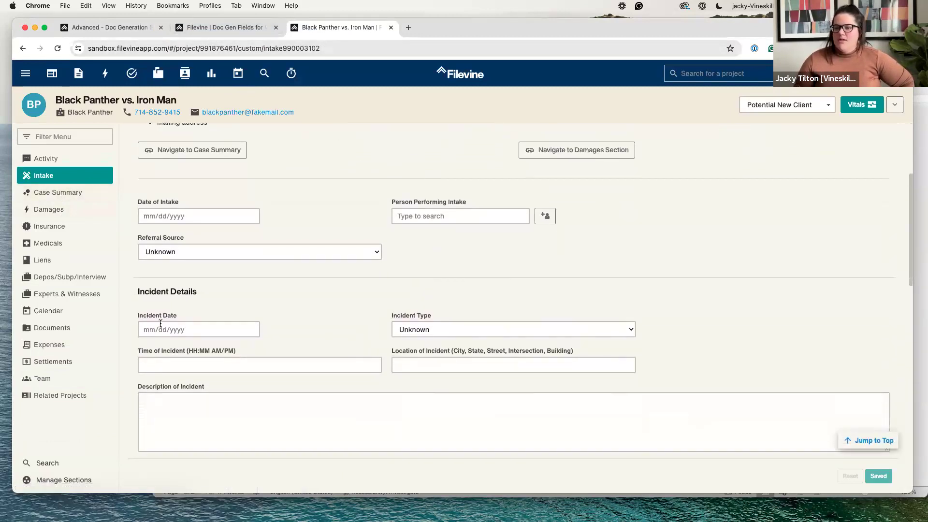
drag(178, 317, 138, 314)
key(super+c)
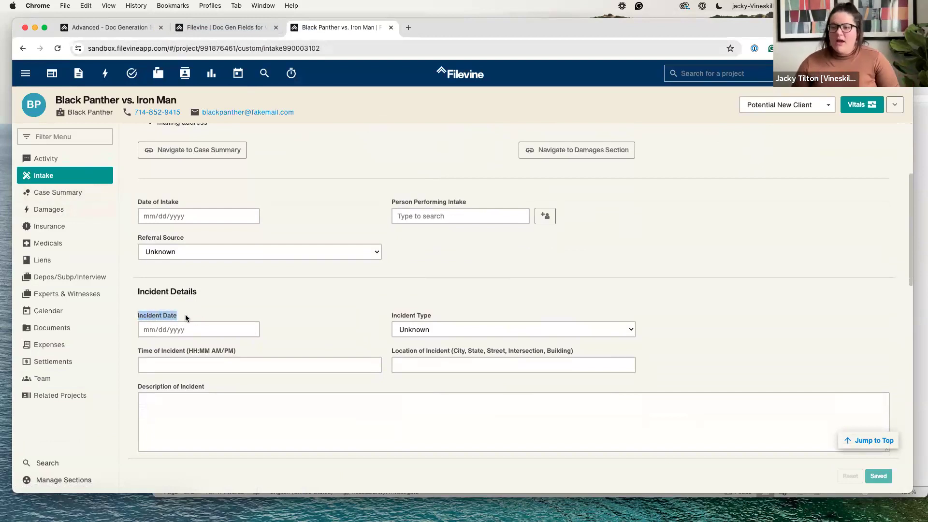
- Search the merge field list for "Incident Date" and place {{incidentDate}} after "DOL:" in the Word letter
click(236, 27)
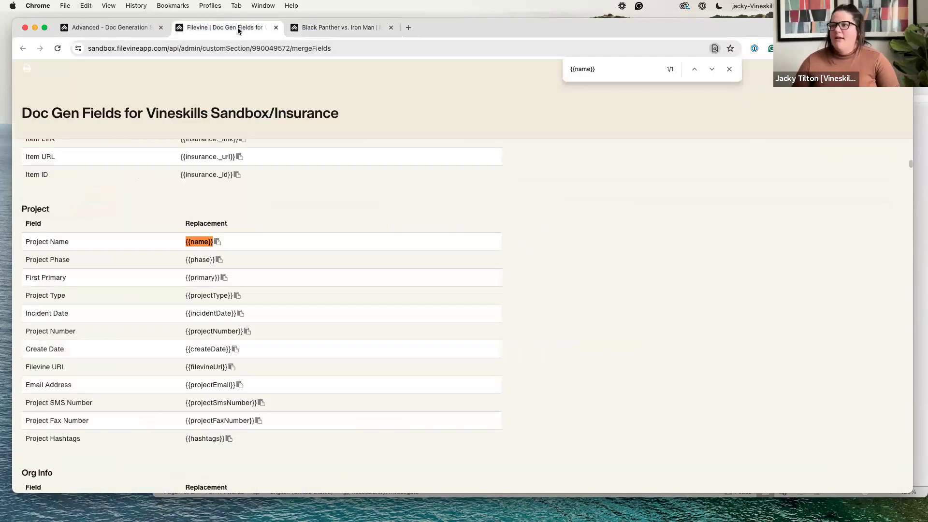
key(super+f)
key(super+v)
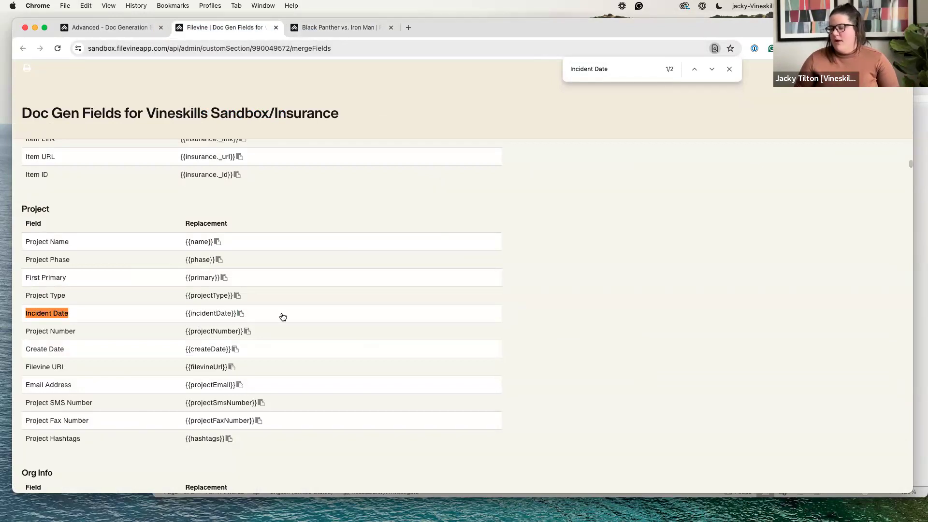
click(922, 317)
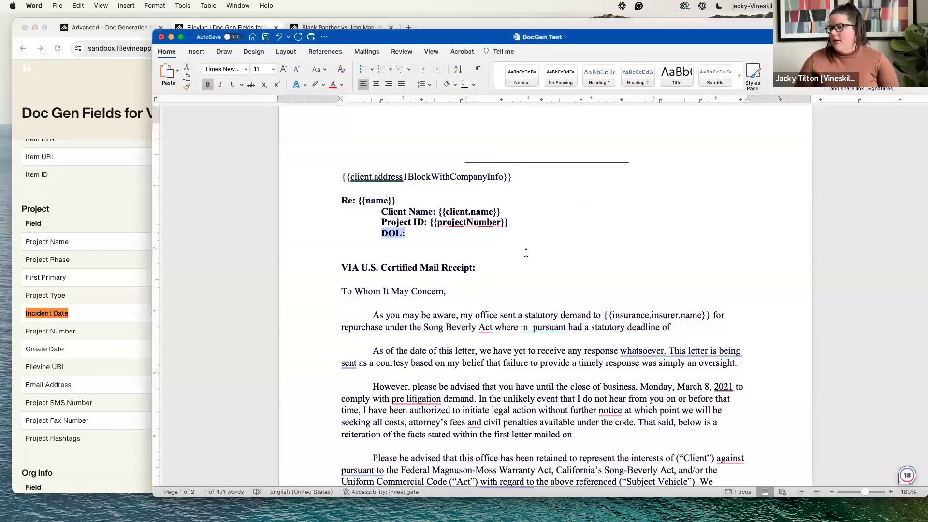
click(459, 237)
text({{incidentDate}})
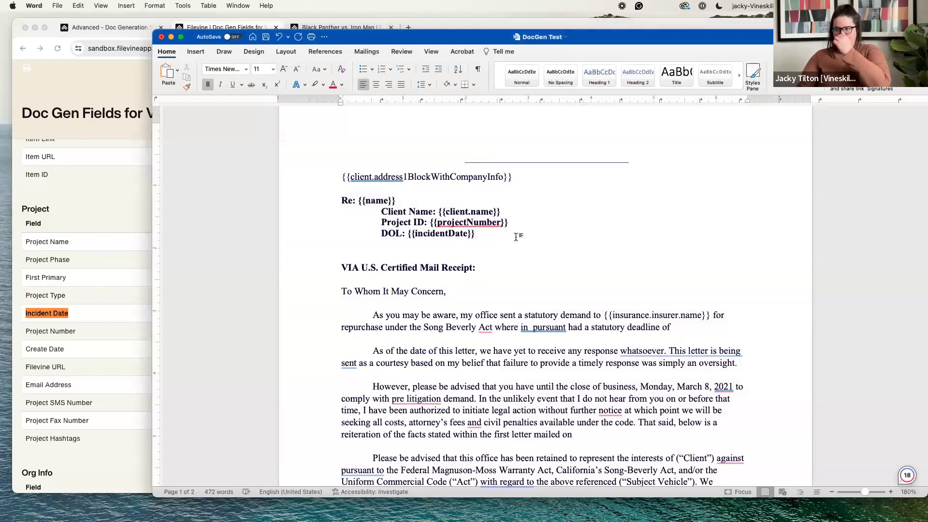
- Look through the letter for remaining places needing codes and place the cursor on the line below "Sincerely,"
scroll(515, 235, down, 5)
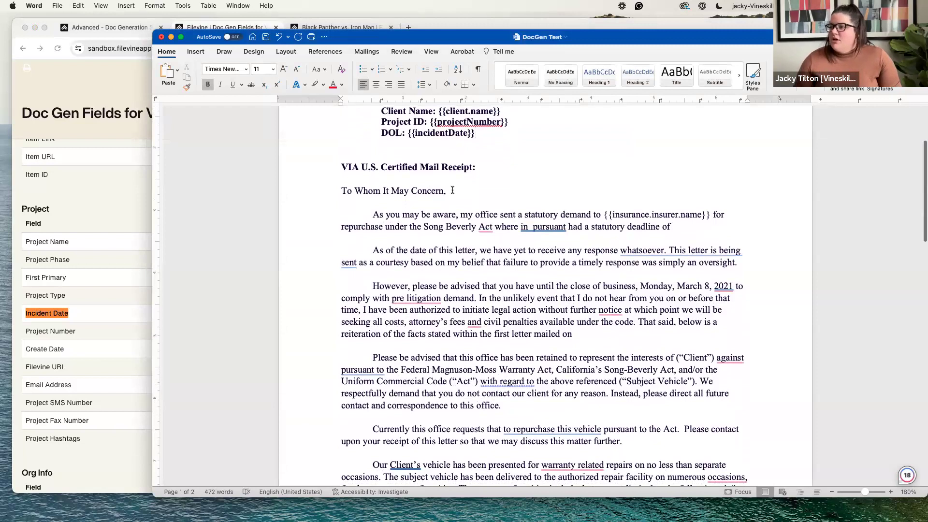
scroll(428, 186, up, 3)
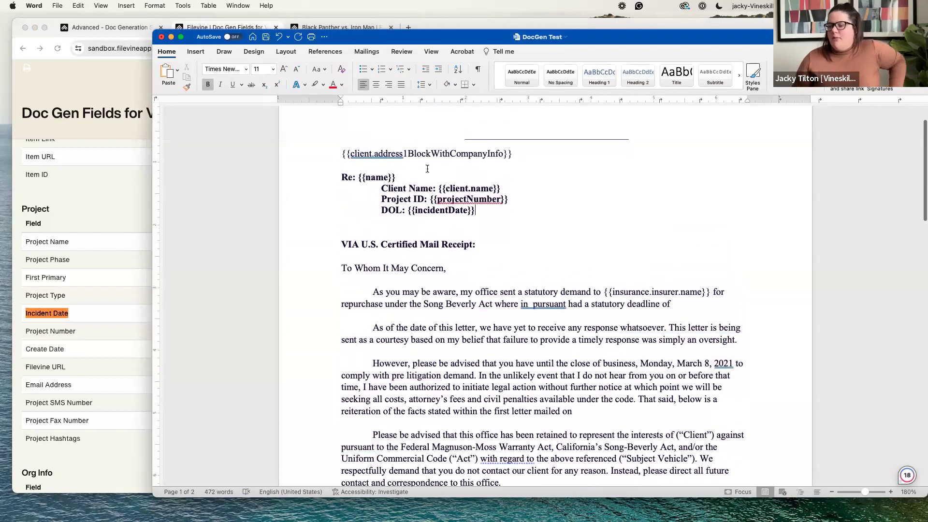
scroll(508, 218, down, 5)
scroll(508, 217, down, 15)
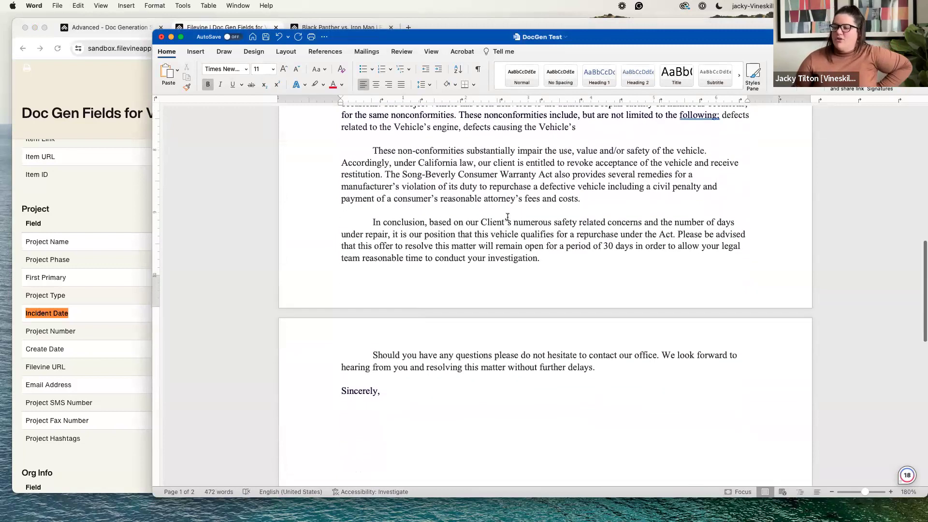
scroll(508, 217, down, 2)
scroll(507, 218, up, 1)
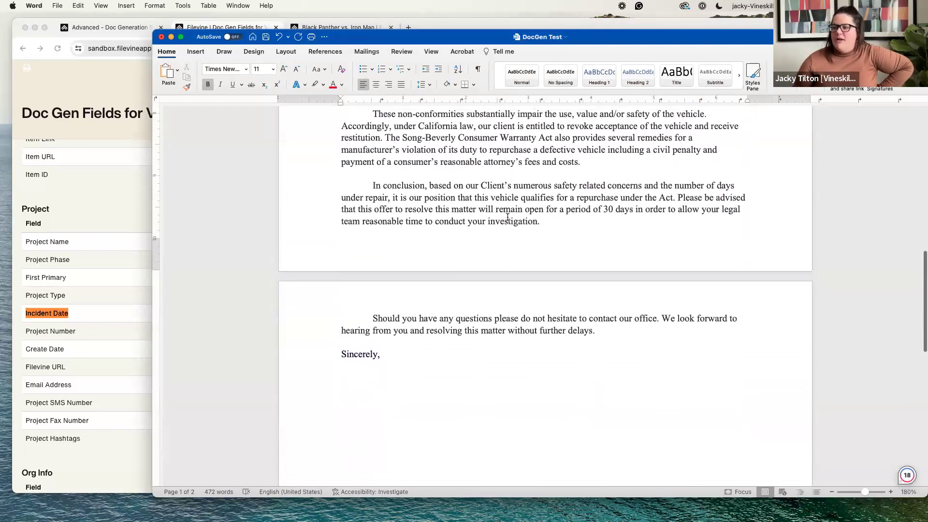
click(364, 375)
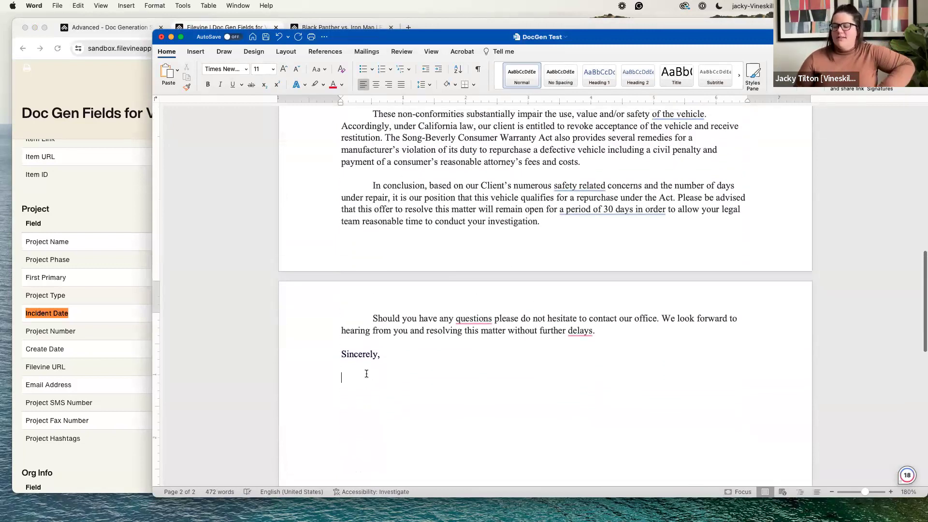
- Search the merge field list in the browser for "attorney"
click(79, 197)
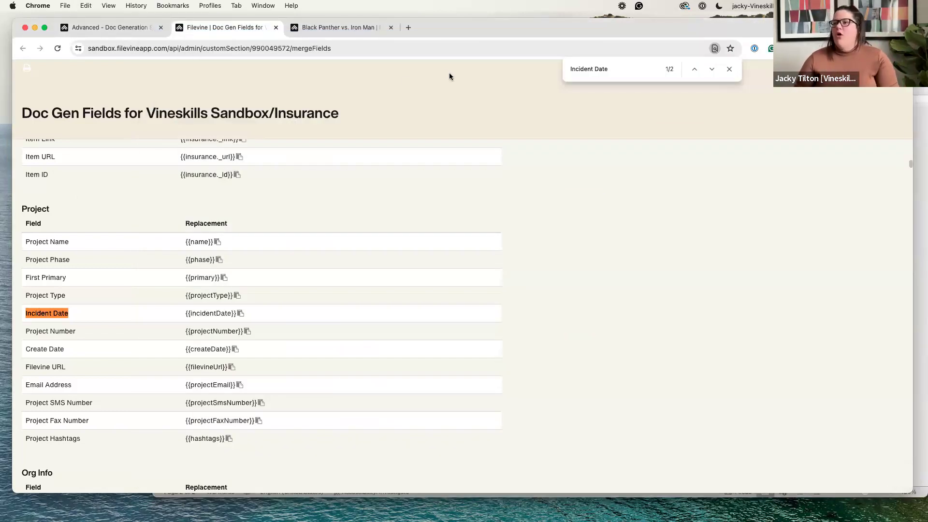
click(612, 72)
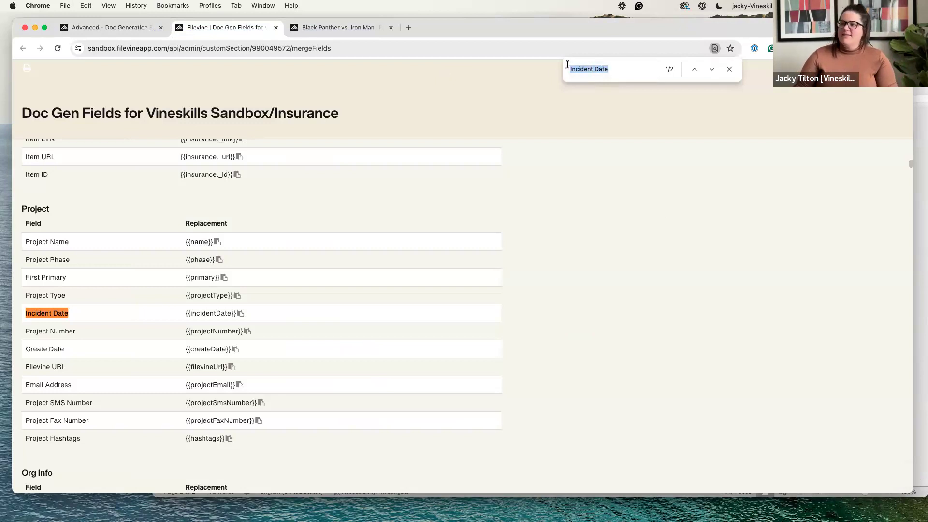
text(attorney)
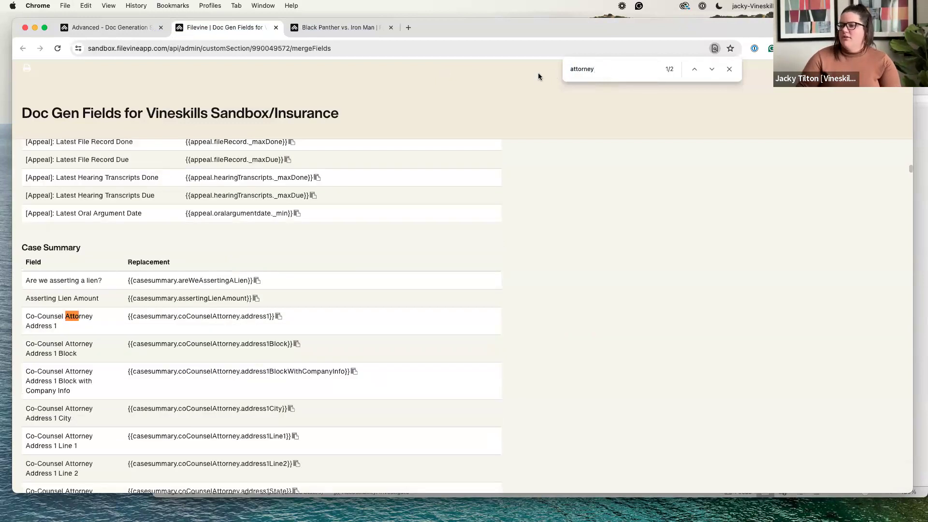
- Open the project's Case Summary section and copy the "Handling Attorney" label under Staff Team Assignments
click(300, 29)
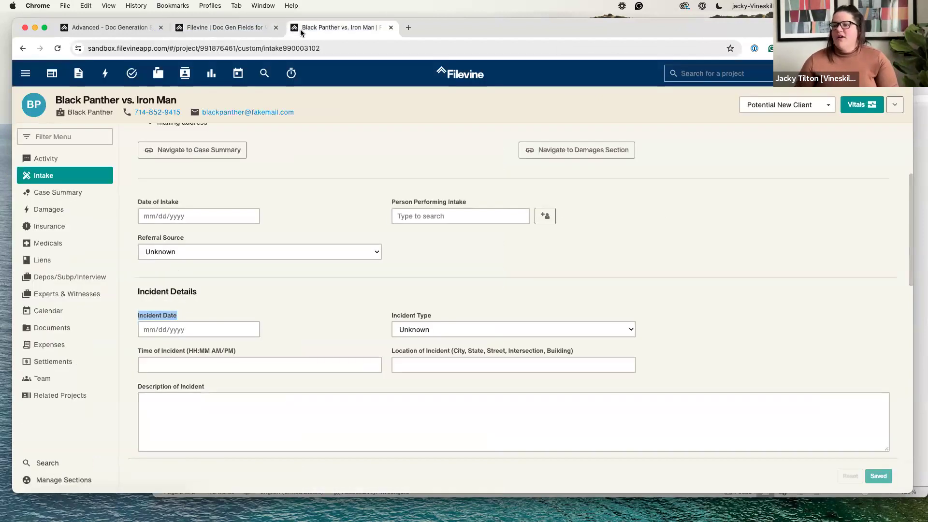
click(43, 199)
scroll(251, 281, down, 2)
drag(193, 282, 132, 283)
key(super+c)
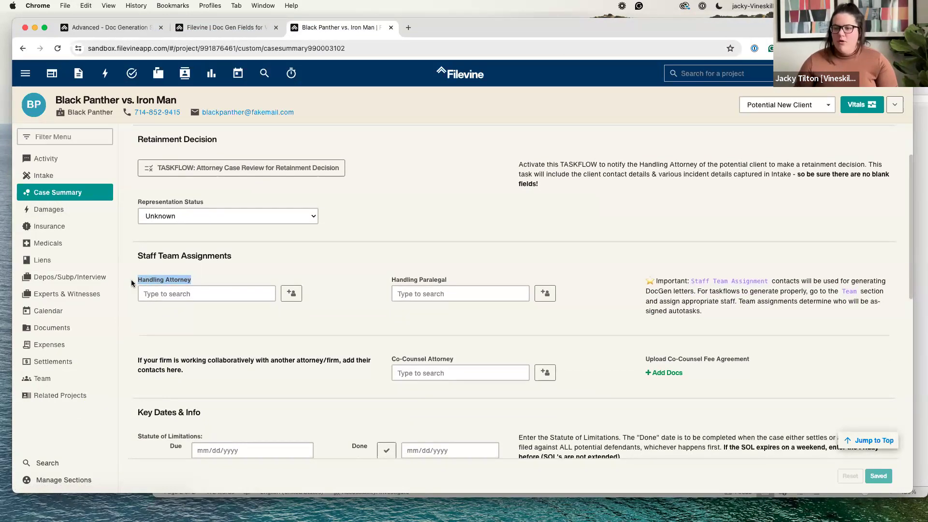
- Search the field list for "Handling Attorney full" and place {{casesummary.handlingAttorney.name}} below "Sincerely," in the Word letter
click(218, 27)
key(super+f)
key(super+v)
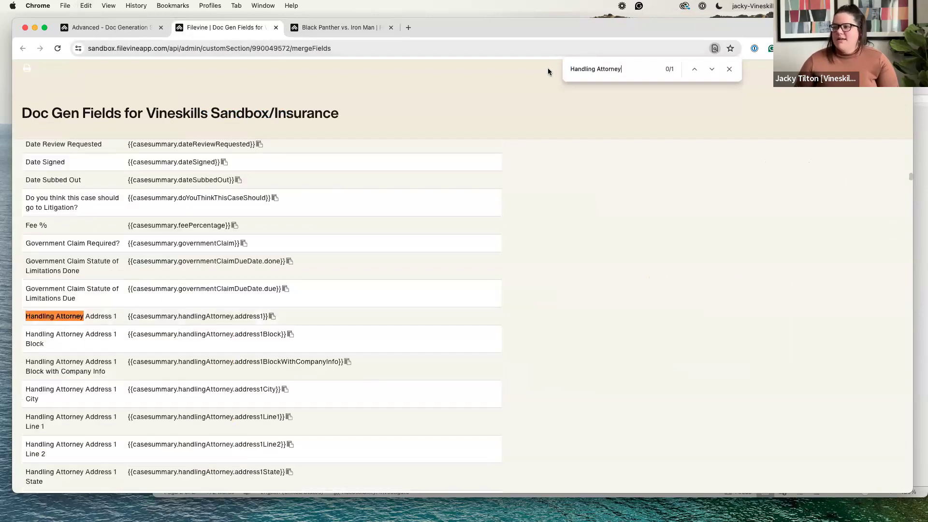
text(full)
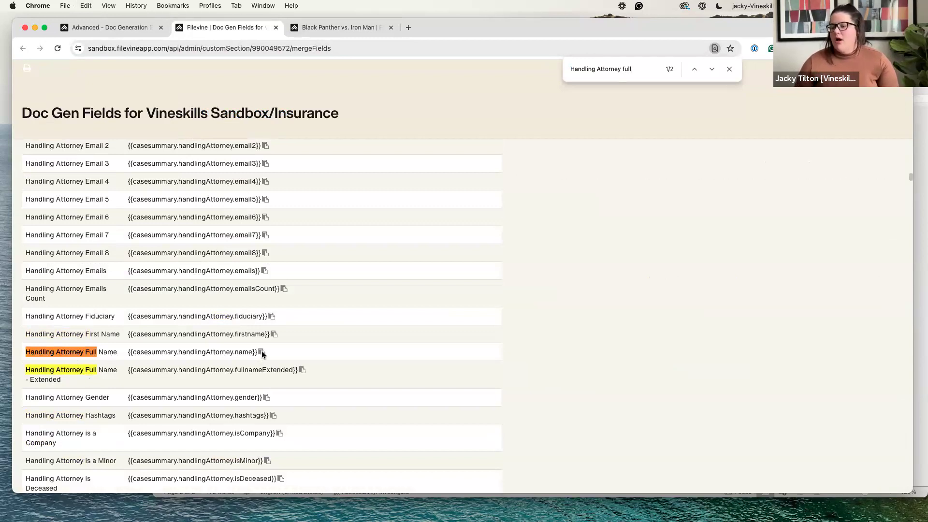
click(922, 239)
text({{casesummary.handlingAttorney.name}})
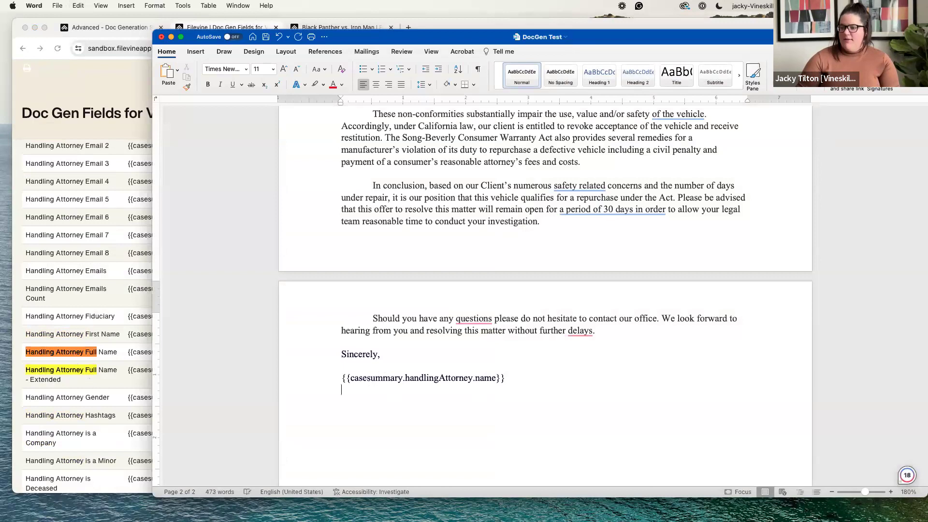
- Change the browser's field list search to "Handling Attorney phon" and copy the Handling Attorney Phone 1 code
click(76, 247)
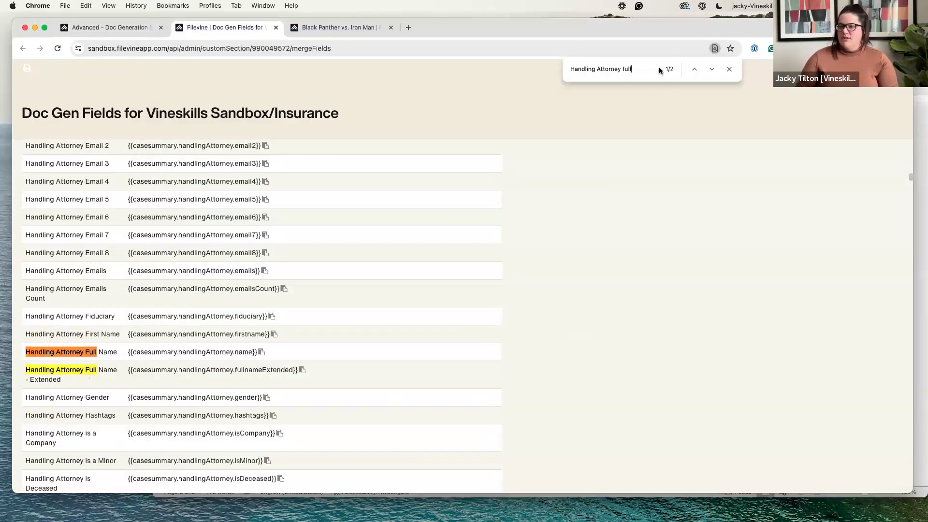
key(BackSpace)
key(BackSpace)
key(BackSpace)
key(BackSpace)
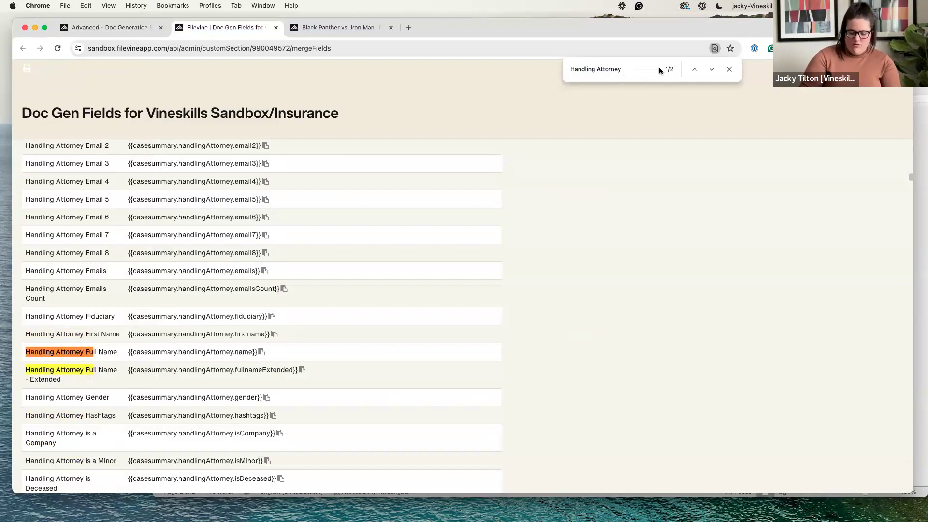
text(phon)
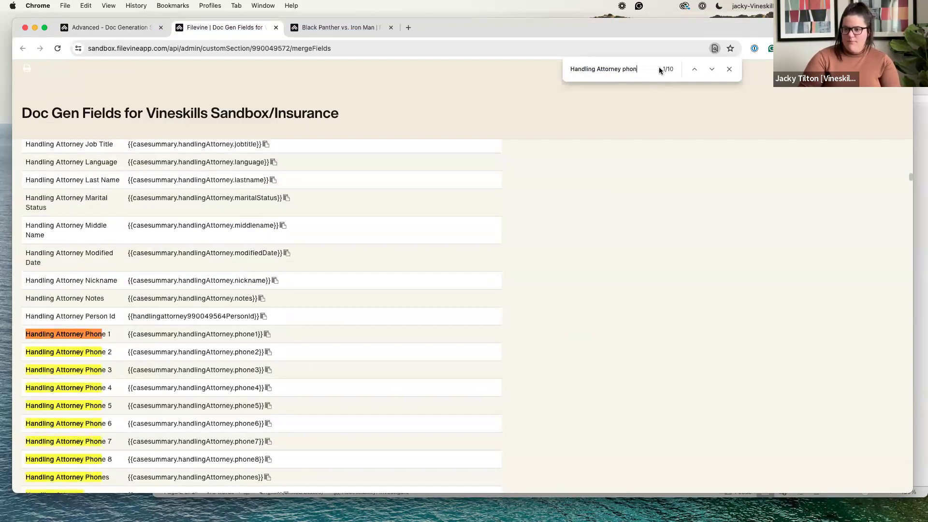
click(268, 335)
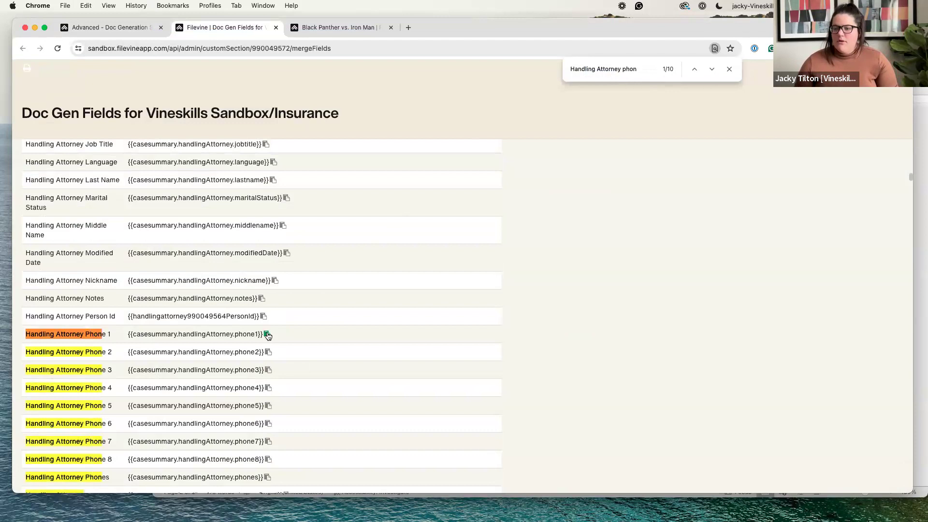
- Place {{casesummary.handlingAttorney.phone1}} below the handling attorney's name code in the Word letter and start a new line
click(921, 370)
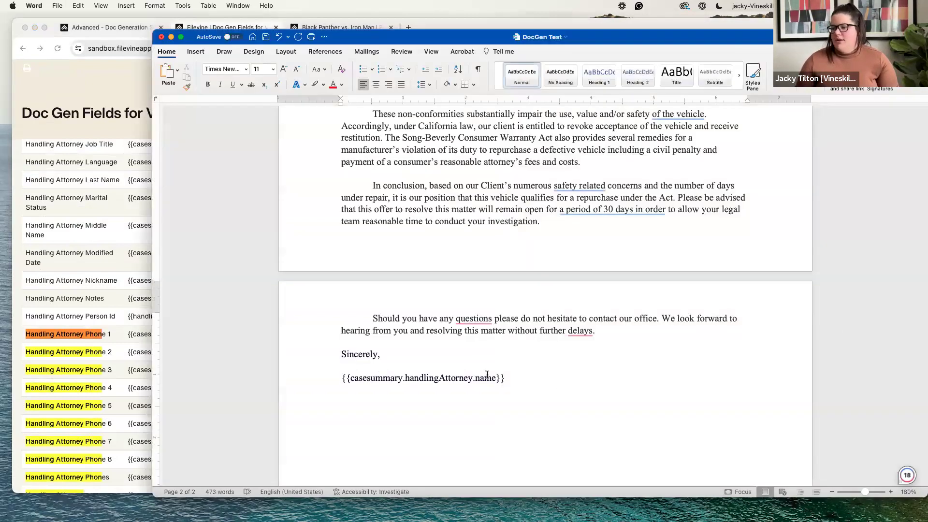
key(Return)
key(super+v)
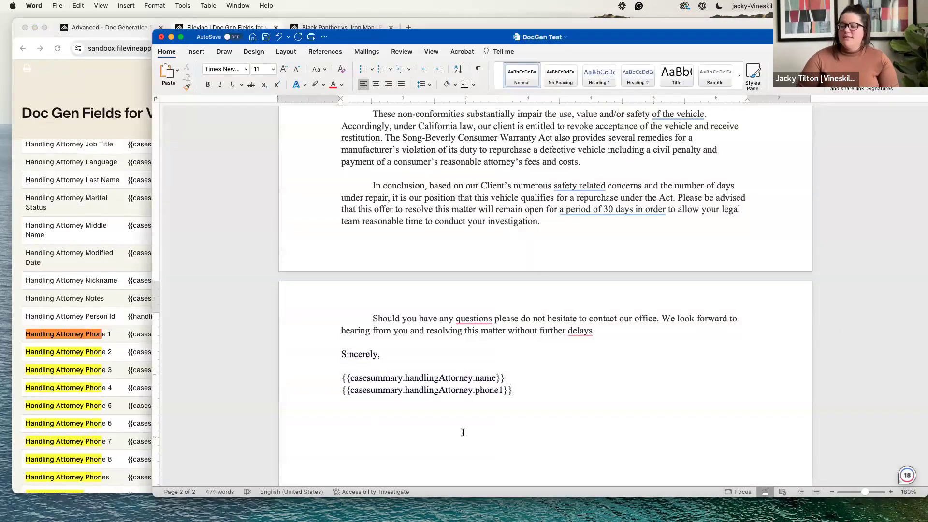
key(Return)
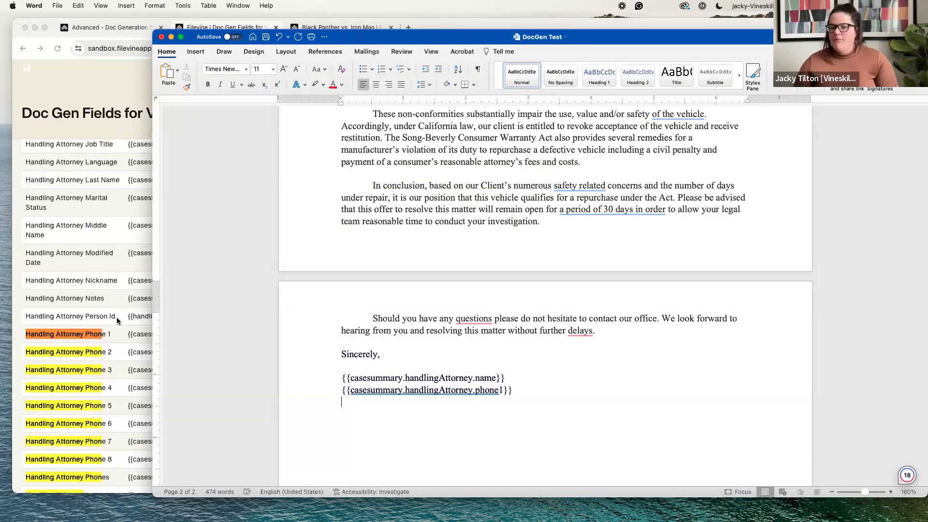
- Close the text search in the browser's field list and return to the closing lines of the Word letter
click(132, 319)
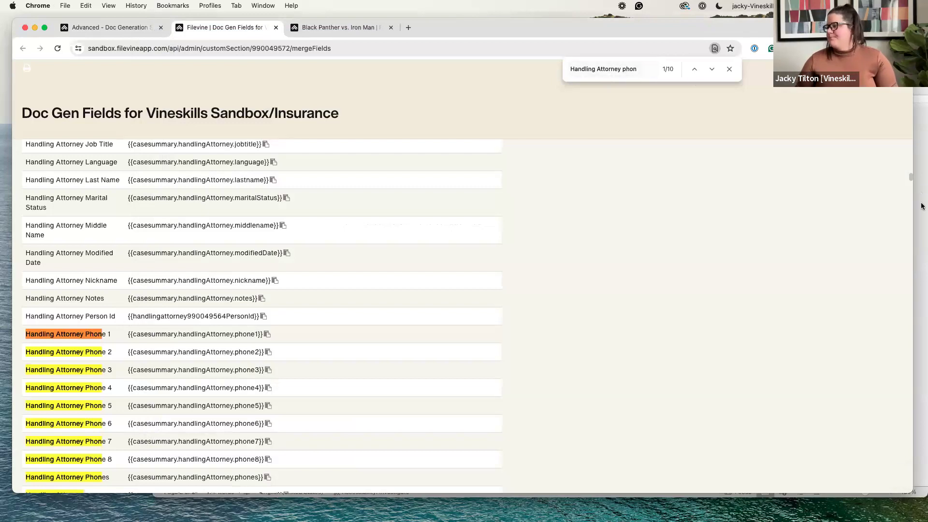
click(729, 70)
click(916, 133)
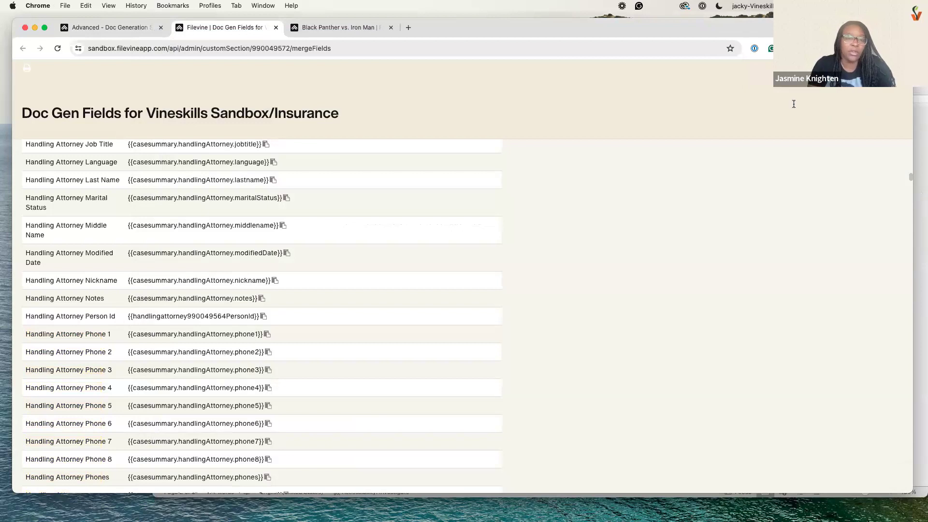
scroll(517, 319, up, 2)
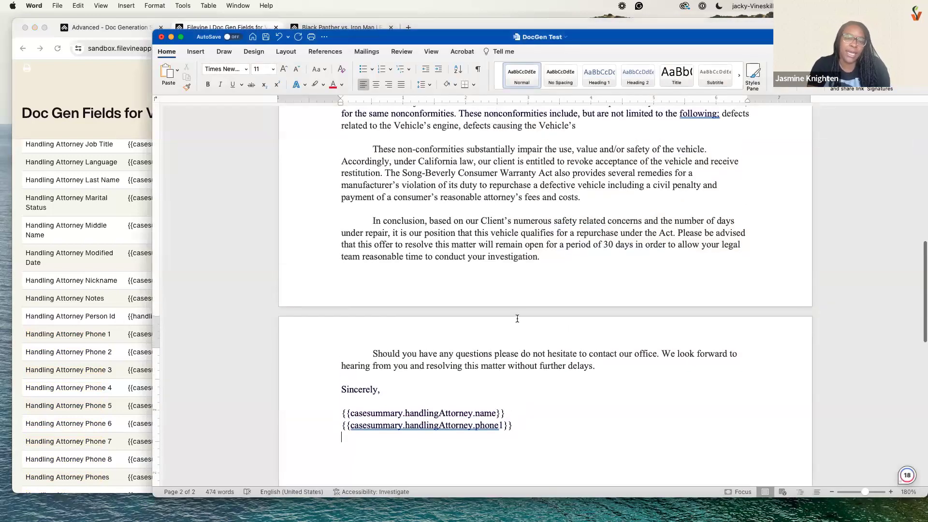
- Switch to the Black Panther vs. Iron Man project in the browser, view the client's contact card and close it
scroll(518, 319, down, 2)
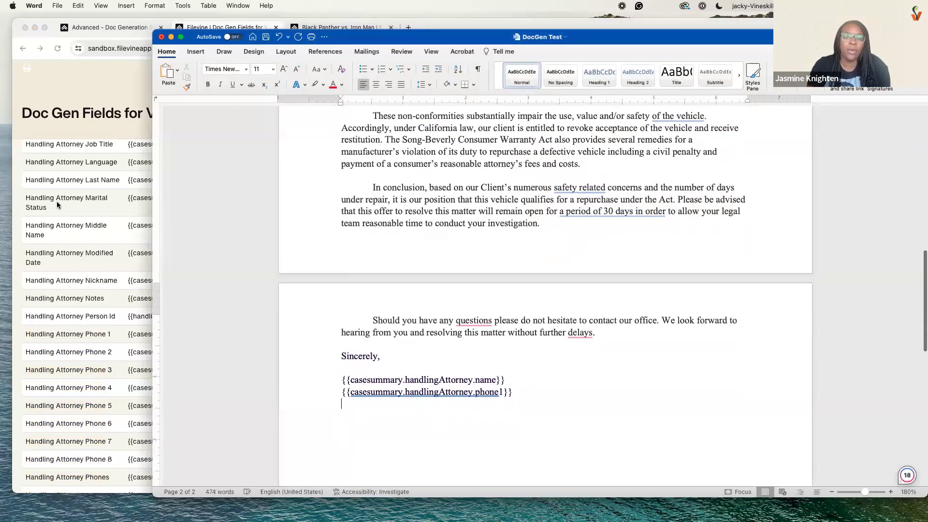
click(56, 201)
click(333, 28)
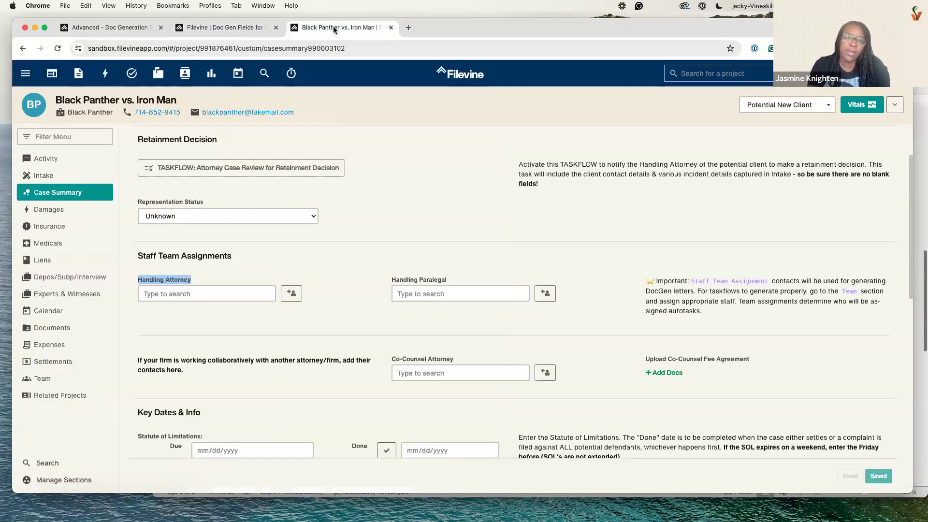
click(96, 113)
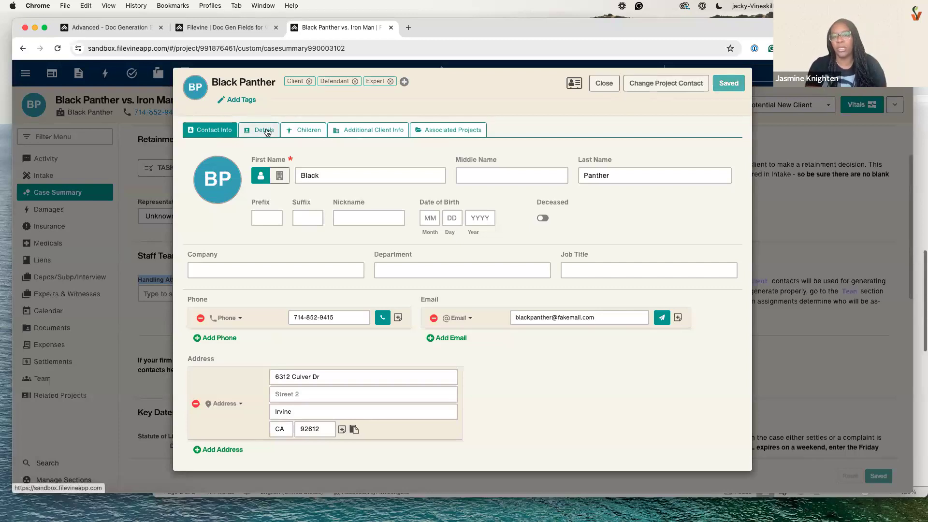
click(604, 84)
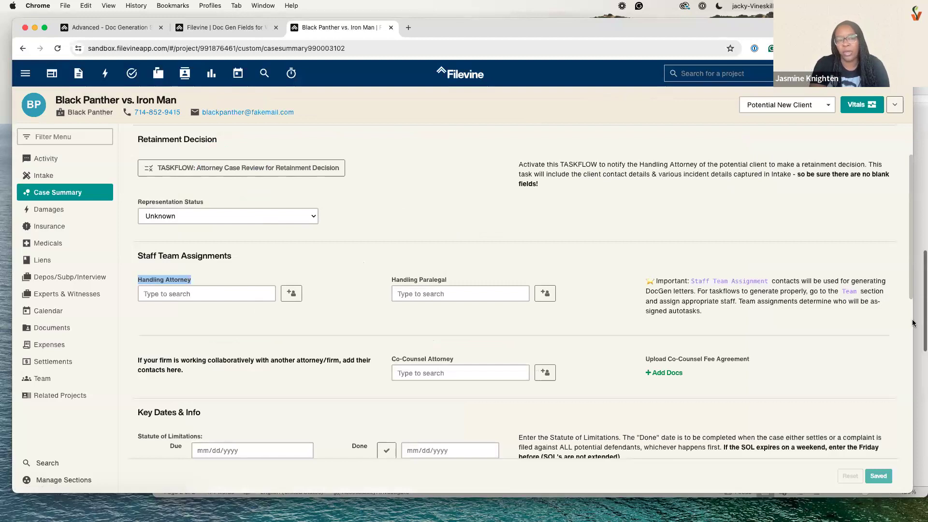
- Return to the Word letter, look over its closing and opening merge codes, and save the document
click(918, 372)
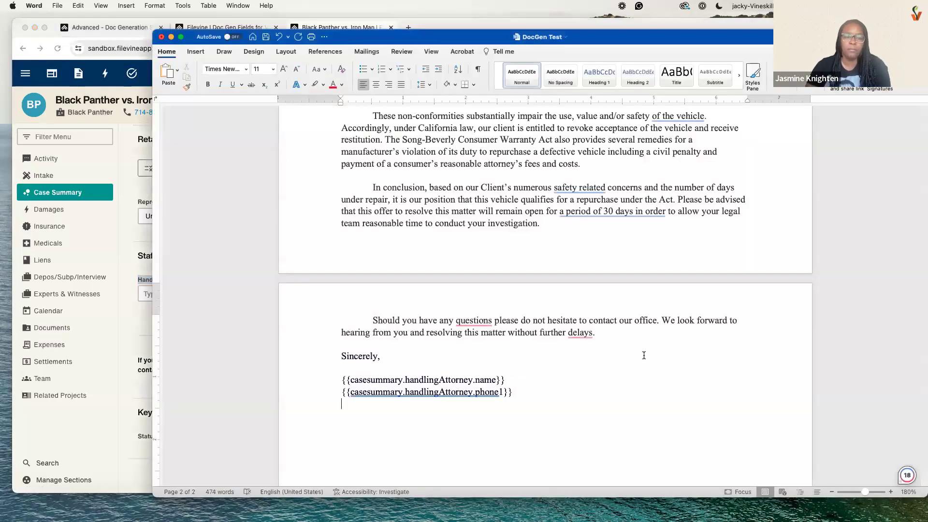
scroll(569, 394, up, 5)
scroll(570, 394, down, 6)
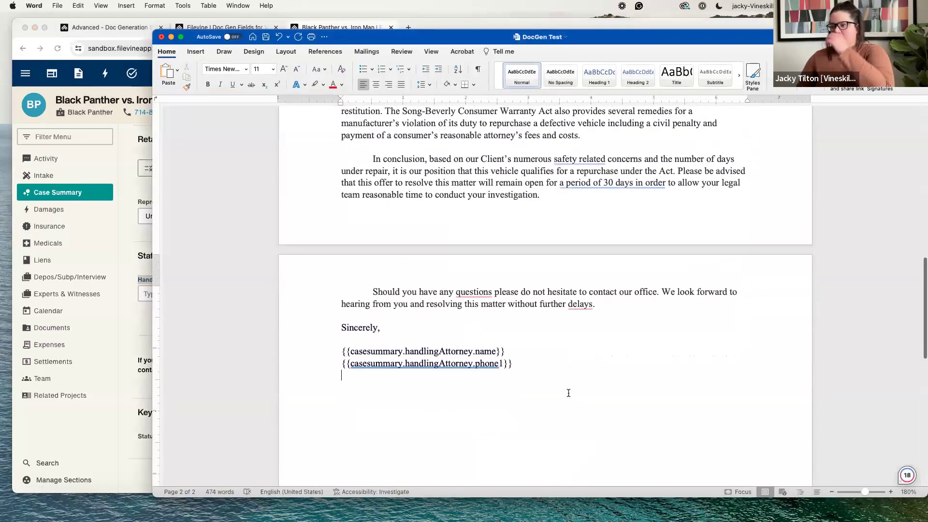
scroll(569, 393, up, 15)
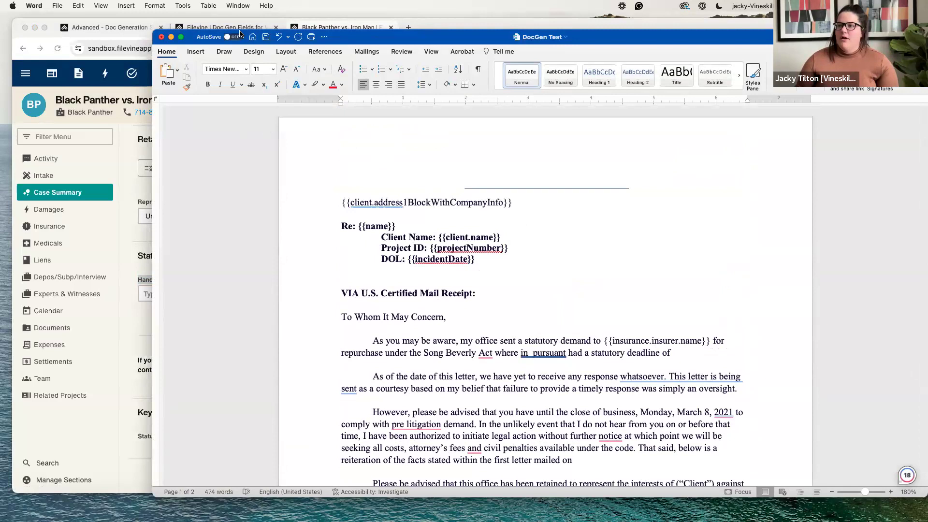
click(266, 38)
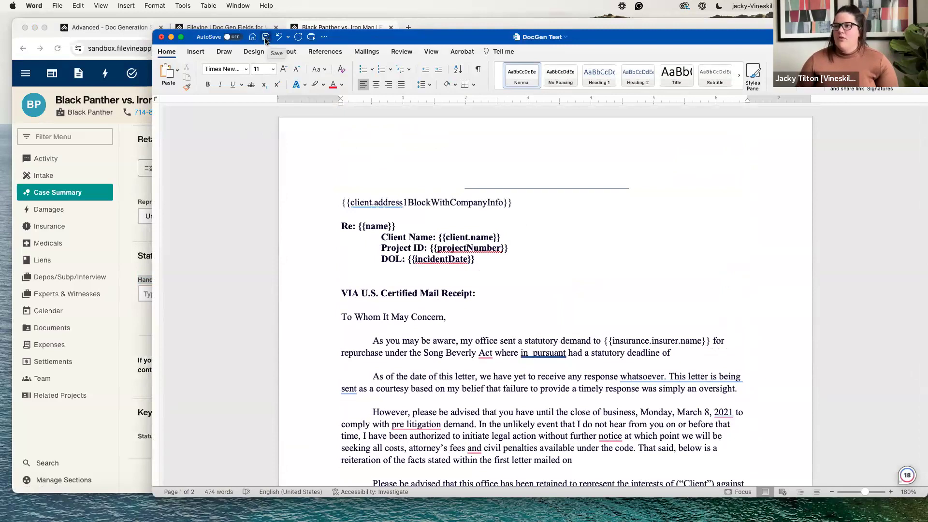
- Switch to DocGen Setup in the browser and add the DocGen Test file from Downloads as a template for the Insurance Provider - Testing DoGen widget
click(231, 28)
click(100, 30)
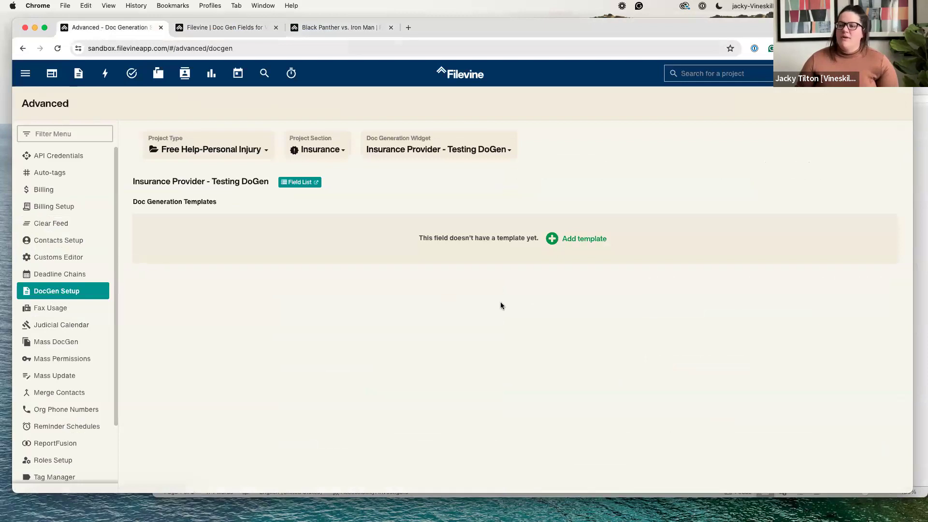
click(589, 242)
click(434, 167)
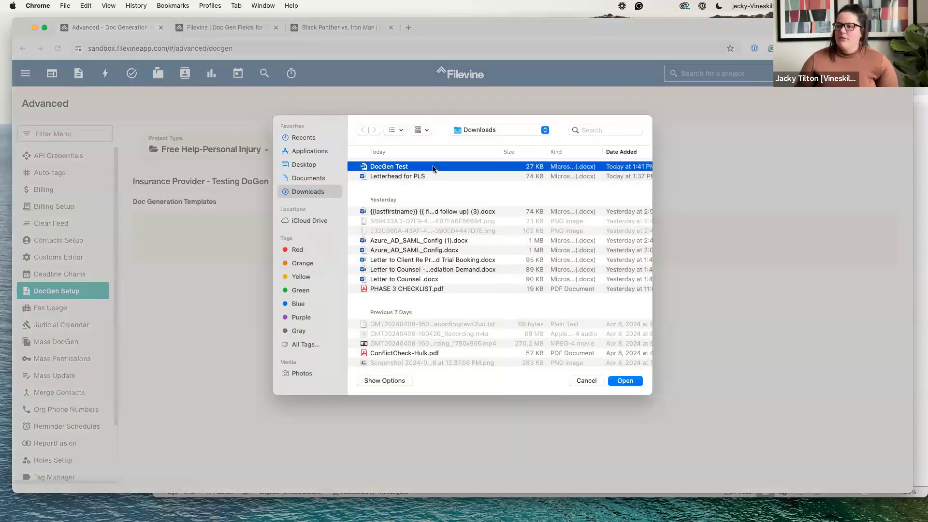
click(625, 380)
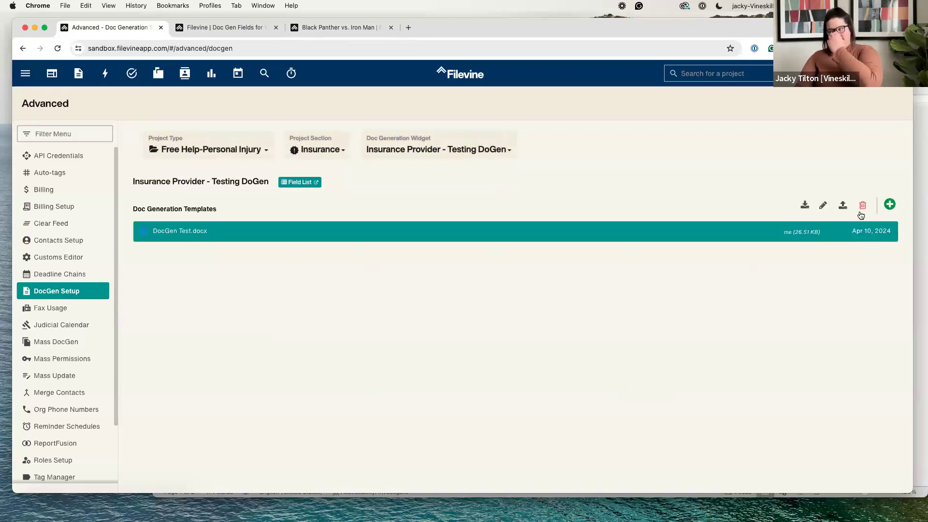
- Rename the uploaded template to "Insurance Section - DocGen Test - {{client.name}}"
click(823, 207)
drag(399, 119, 334, 116)
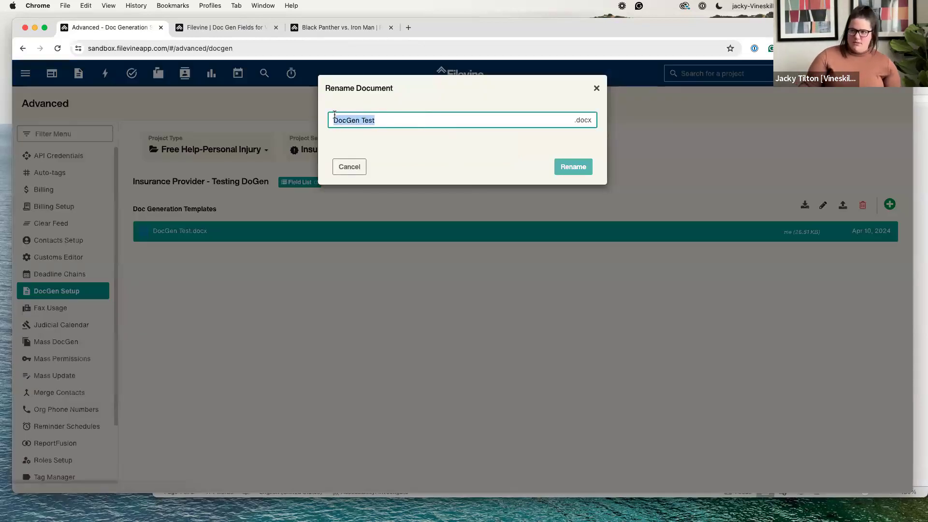
click(335, 116)
text(Insurance)
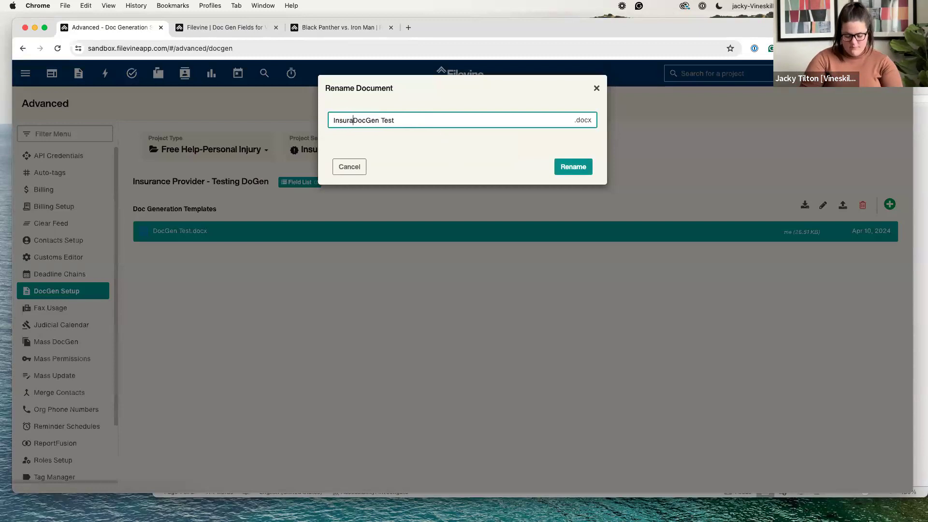
text(ection -)
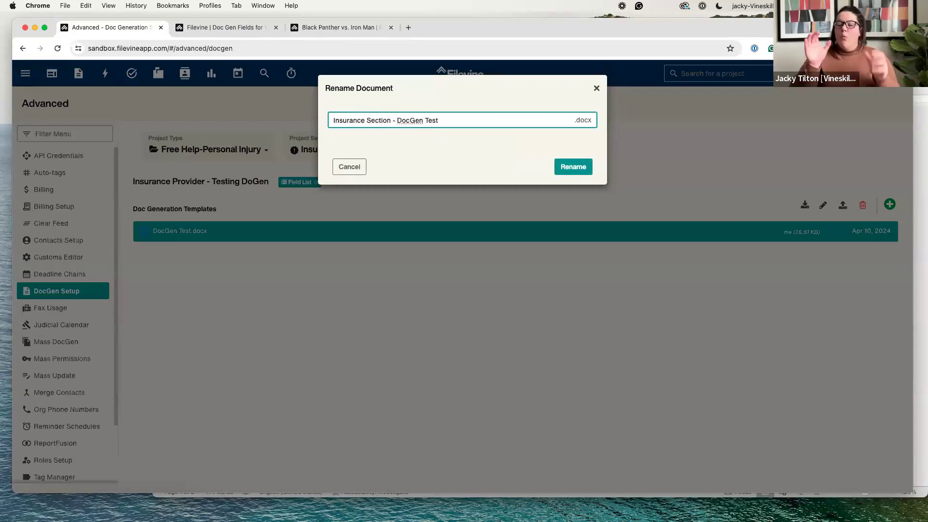
click(459, 121)
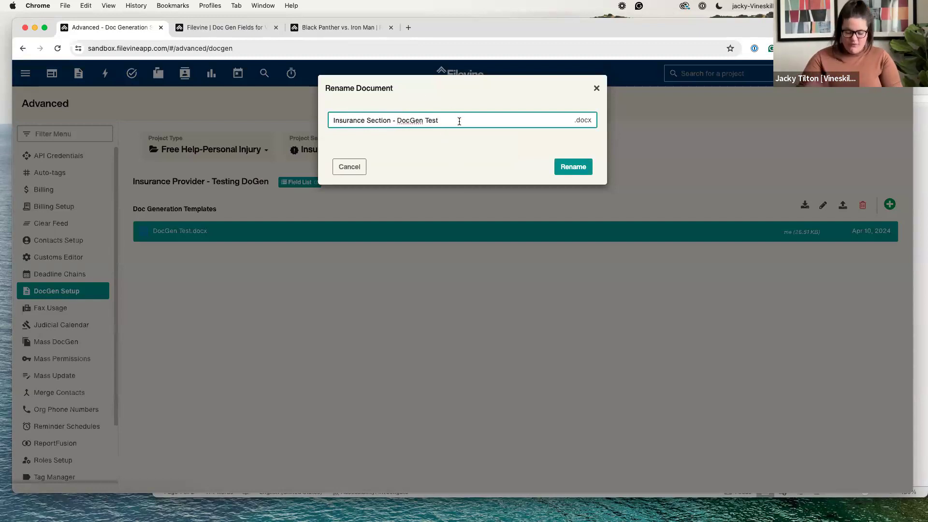
text(- {{client)
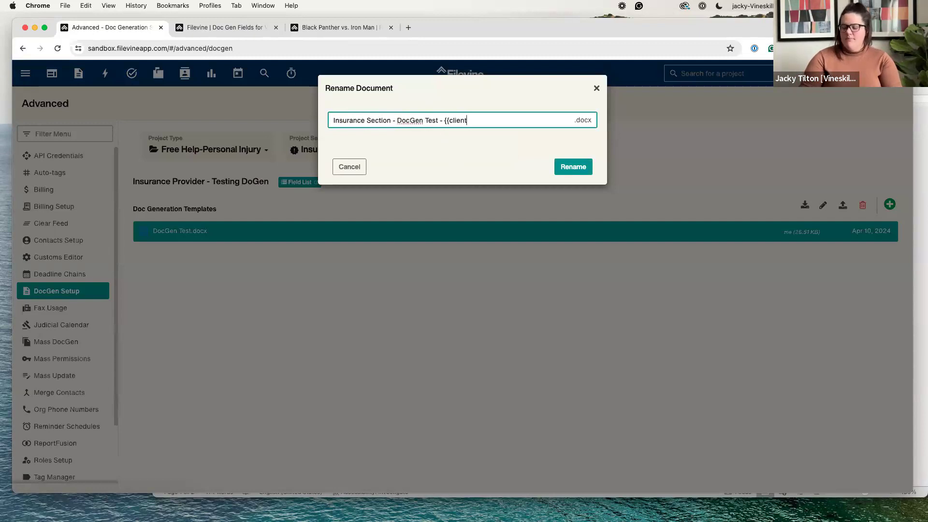
text(.name)
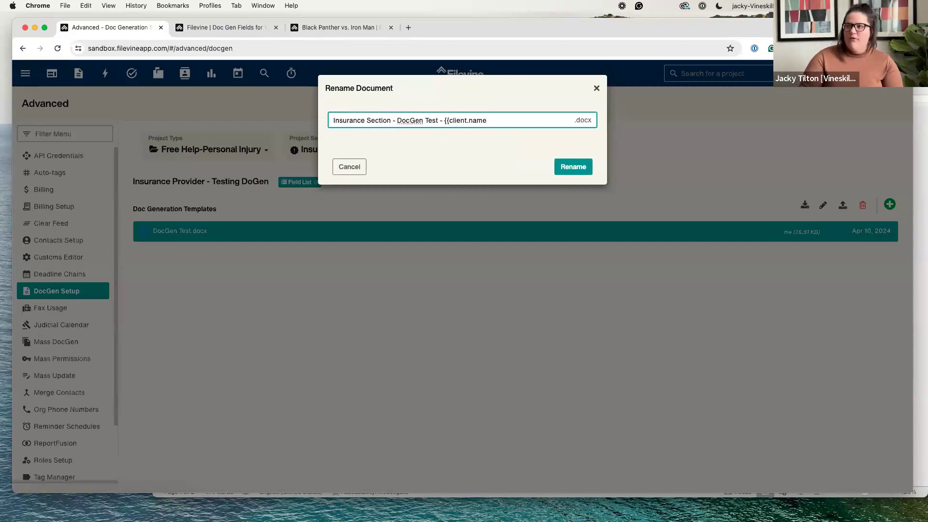
click(585, 170)
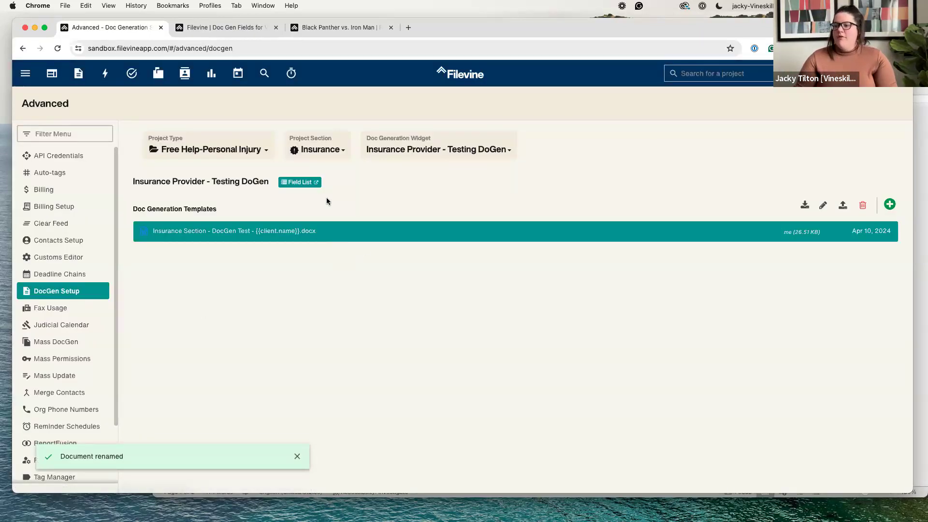
- Reload the Black Panther vs. Iron Man project, search for "Hulk" and assign The Hulk as Handling Attorney in Case Summary, saving the section
click(325, 27)
click(57, 48)
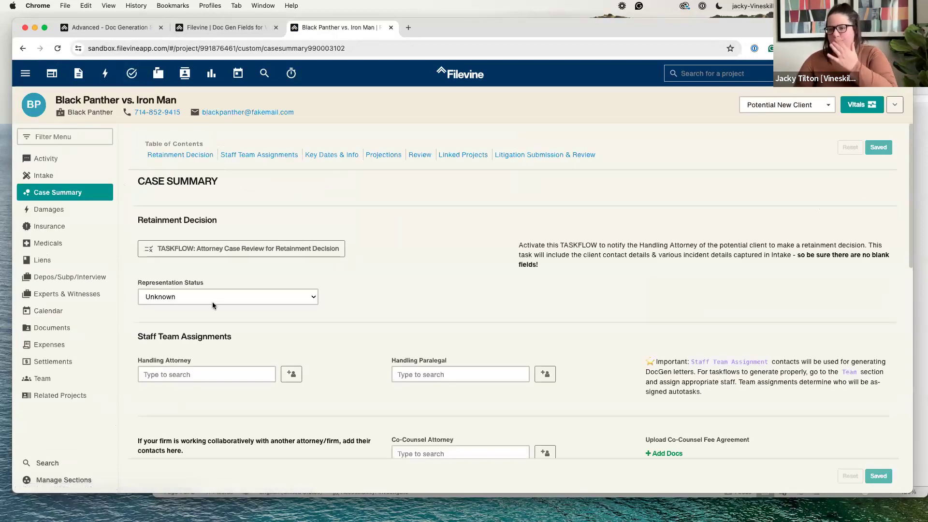
scroll(215, 295, down, 3)
click(219, 273)
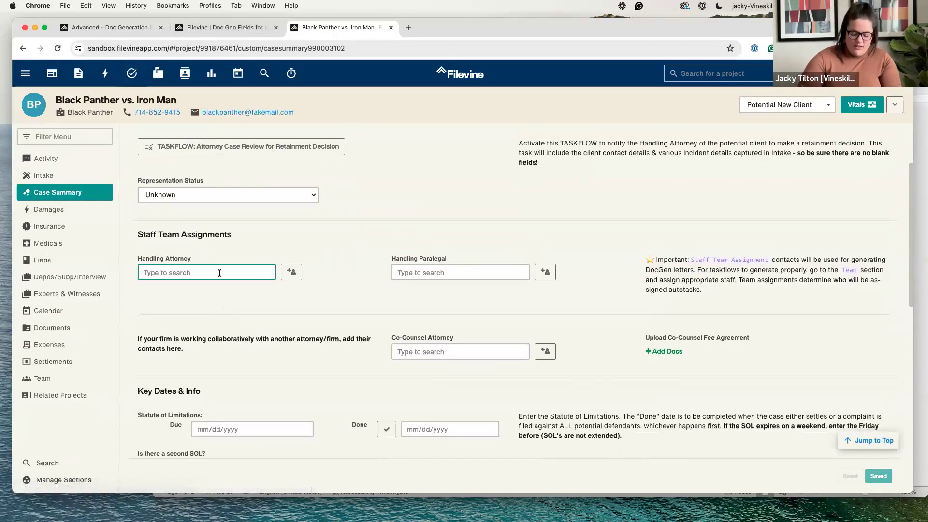
text(Hulk)
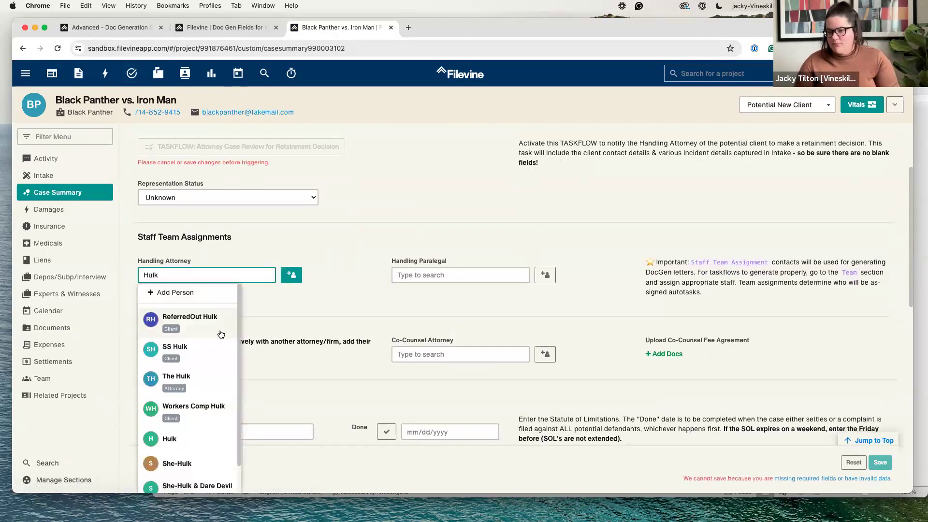
click(208, 386)
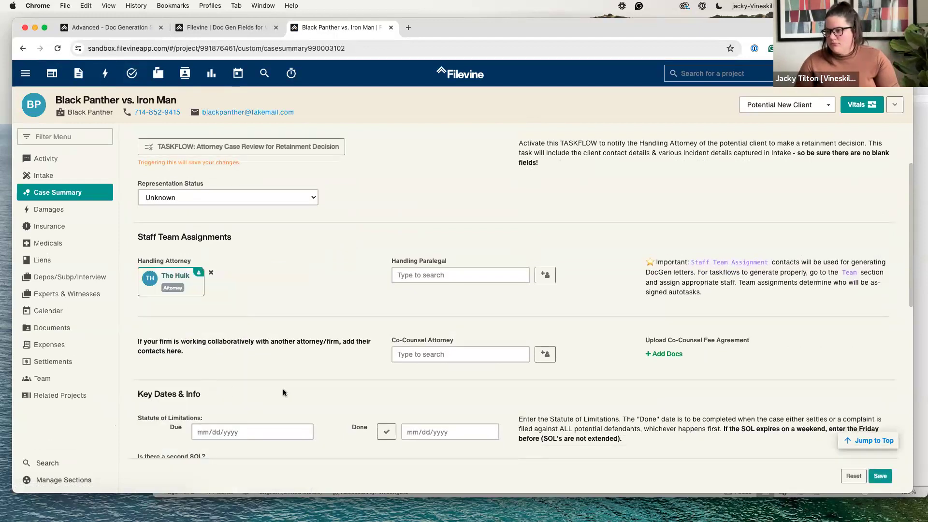
click(881, 476)
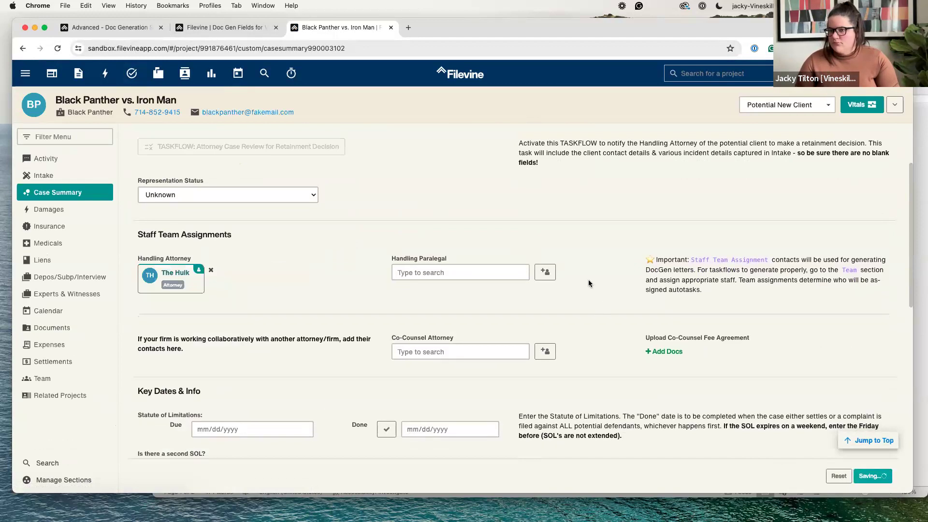
- Set the Incident Date to 04/02/2024 in the project's Intake section and save it
click(94, 175)
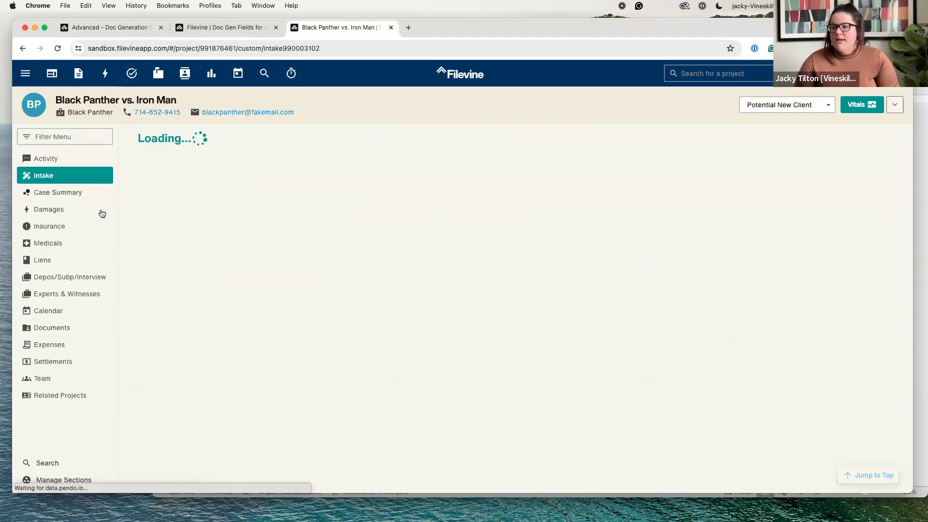
scroll(245, 298, down, 5)
click(208, 368)
click(186, 269)
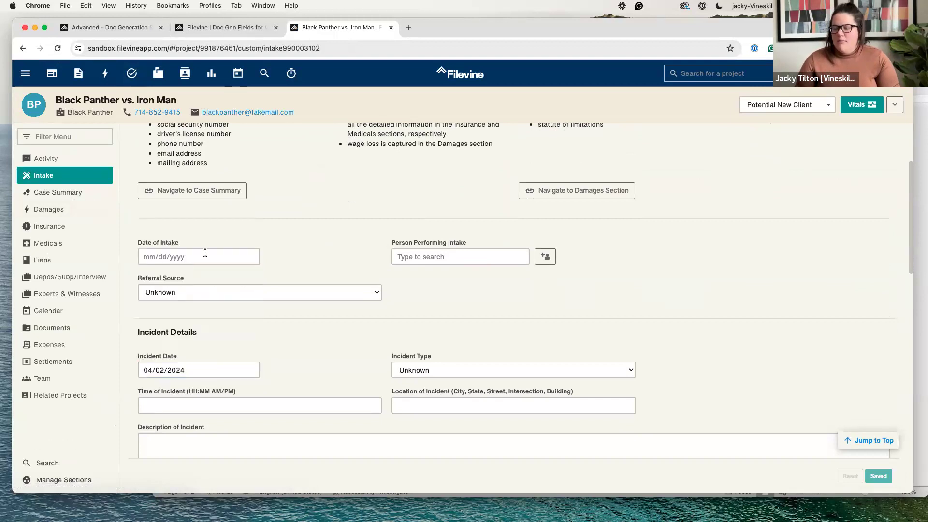
click(879, 477)
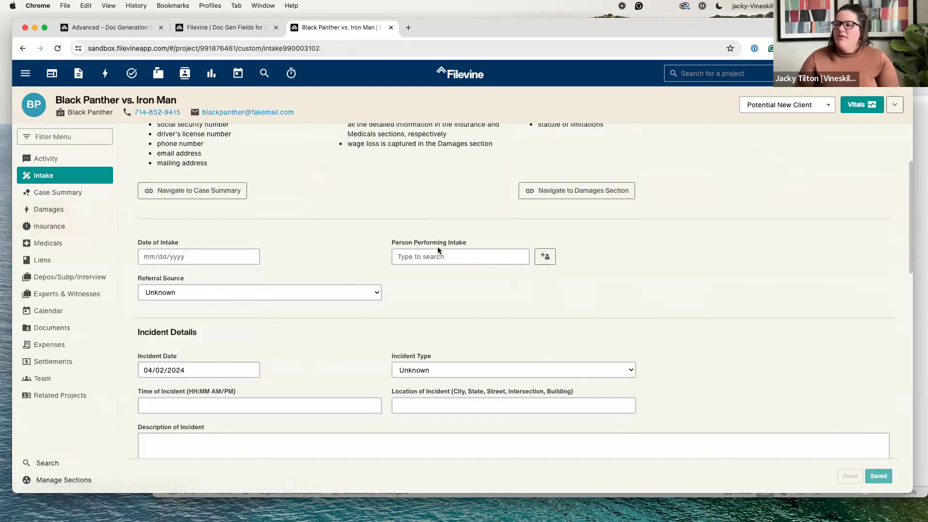
scroll(439, 250, up, 5)
- Open the handling attorney's contact card from Case Summary, fill in the phone number and e-mail address, save the contact and close it
click(78, 228)
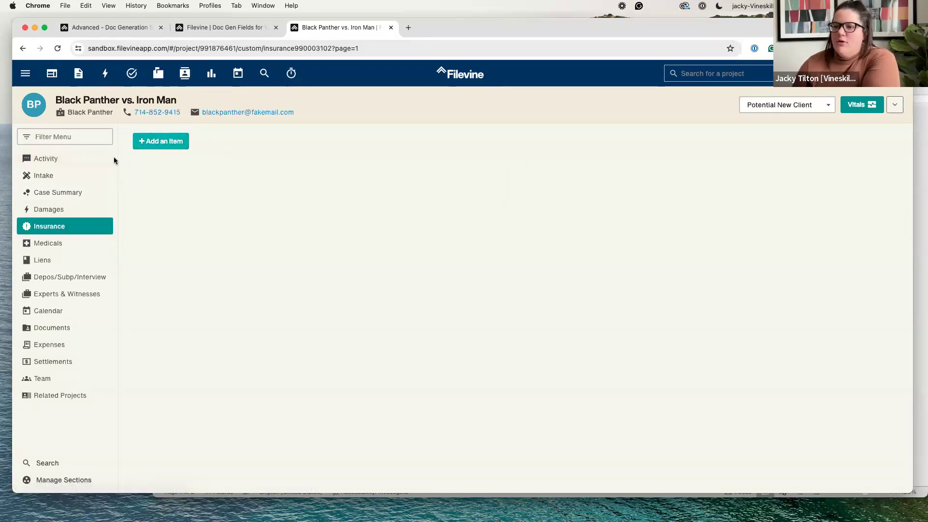
click(83, 194)
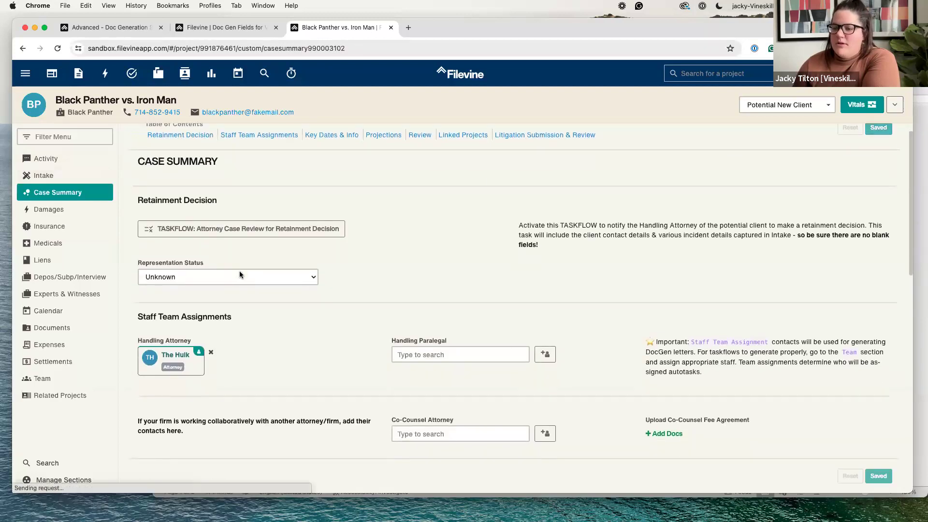
click(172, 360)
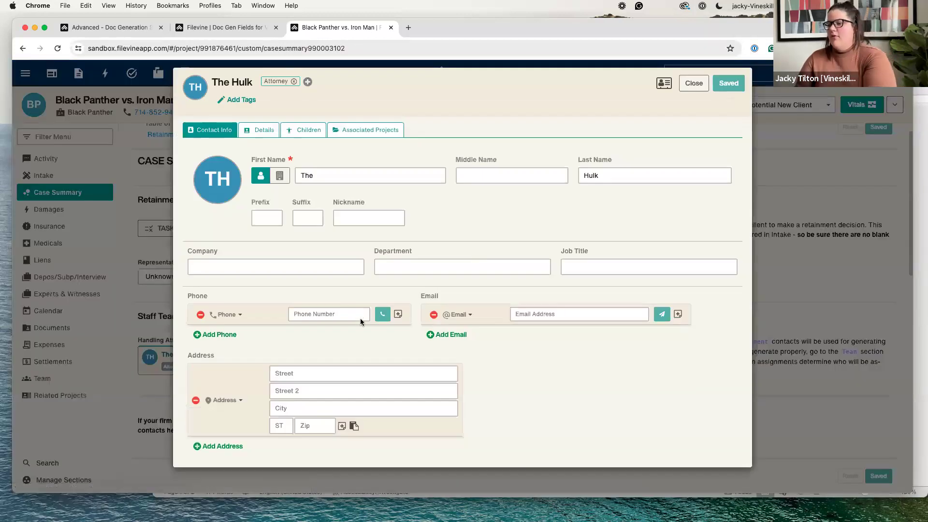
click(302, 315)
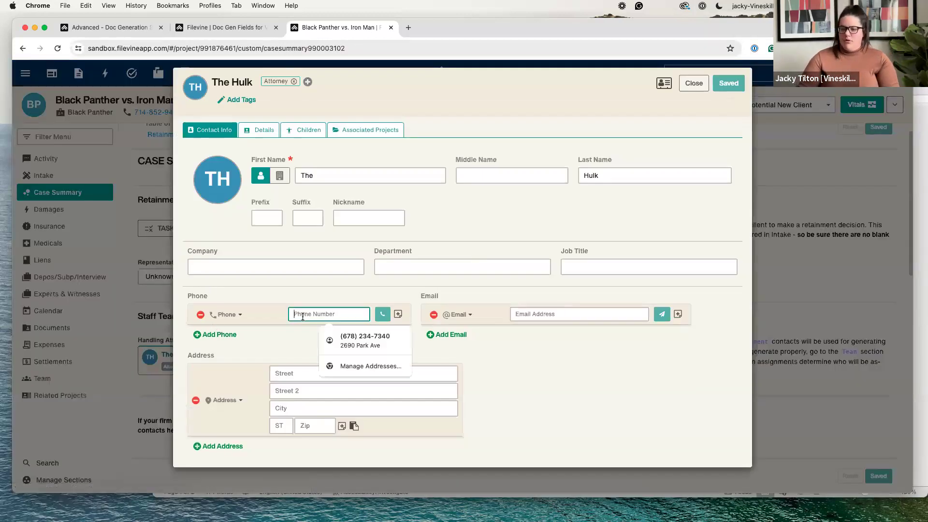
text(123456788)
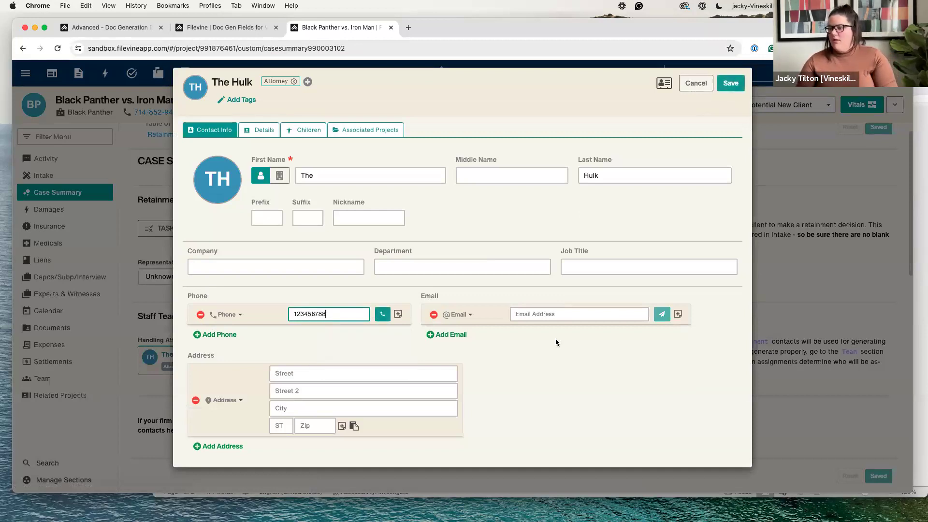
click(566, 317)
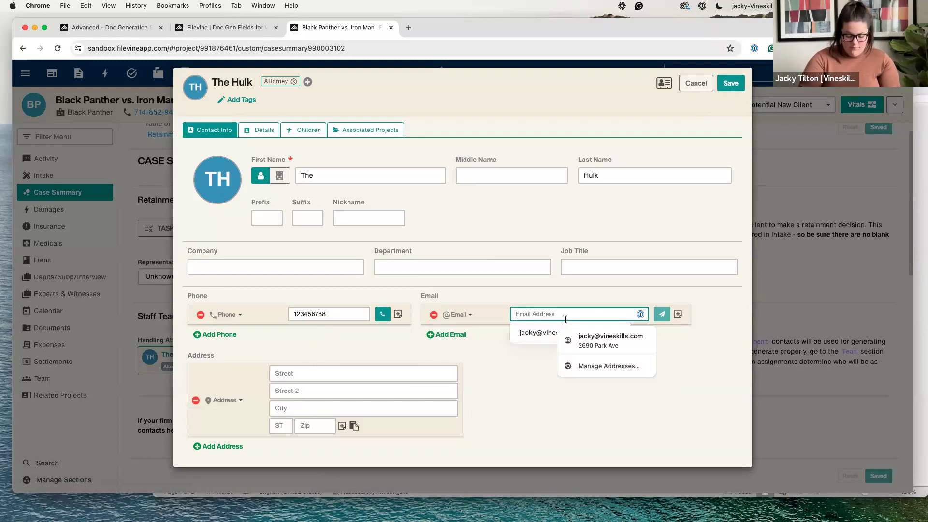
text(fake@fake.com)
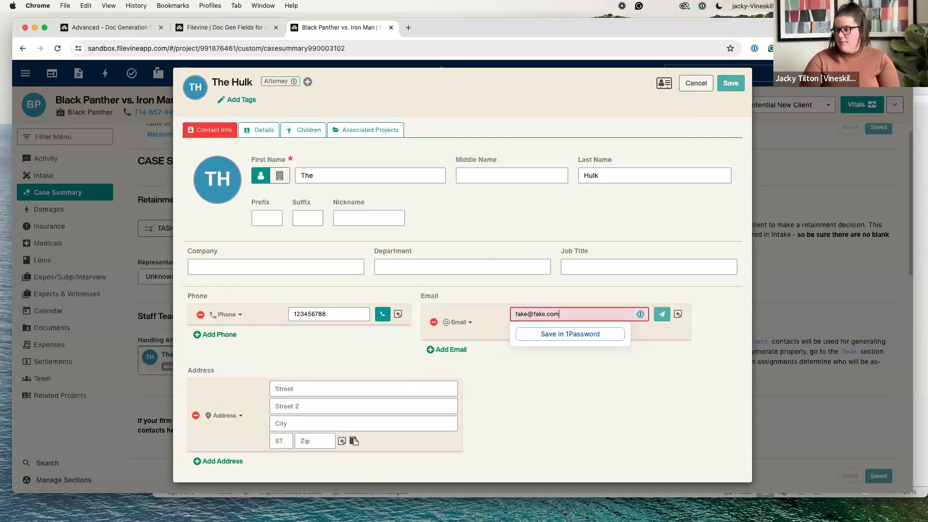
click(731, 83)
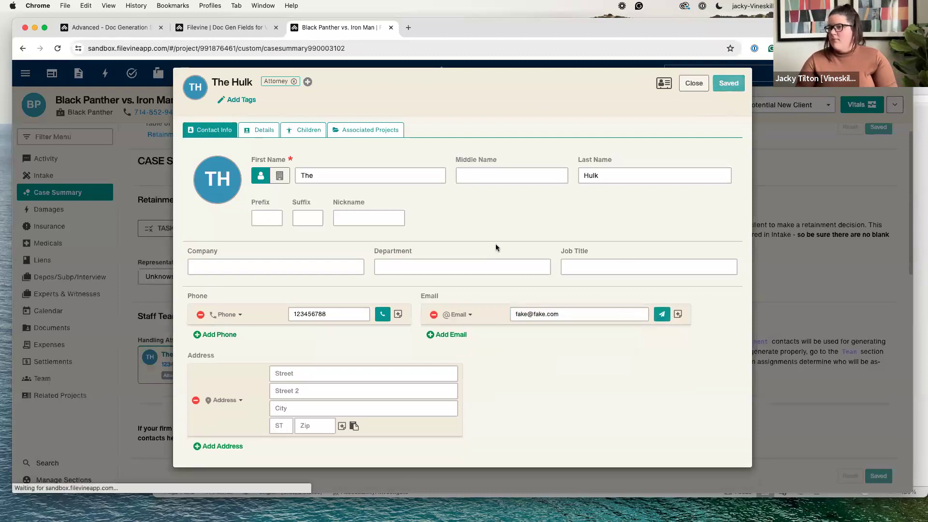
click(696, 85)
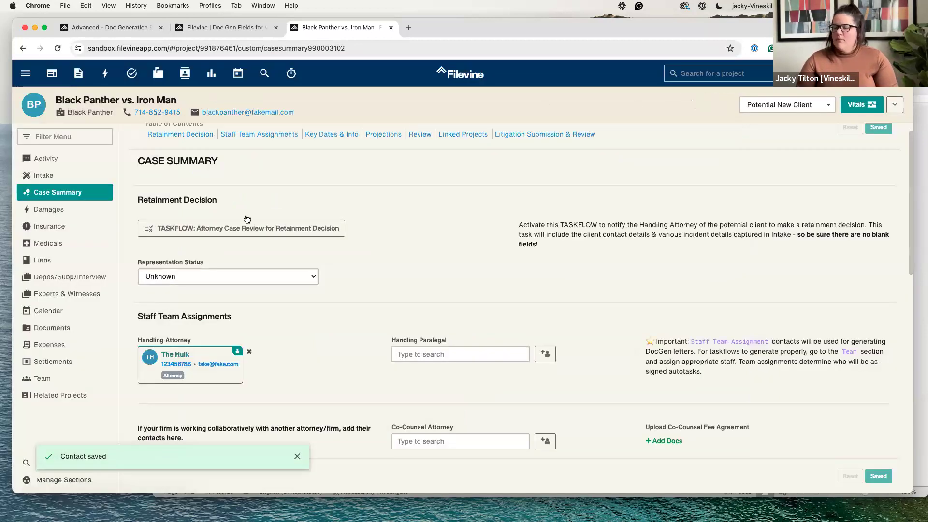
- In the project's Insurance section, set the Insurance Type to Liability, search for "All" and assign Allstate as the Insurance Company
click(78, 213)
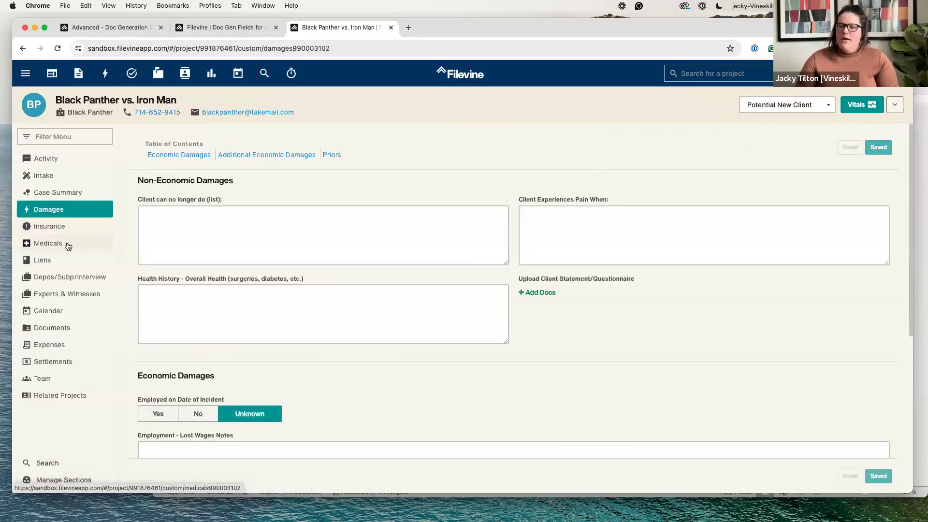
click(62, 228)
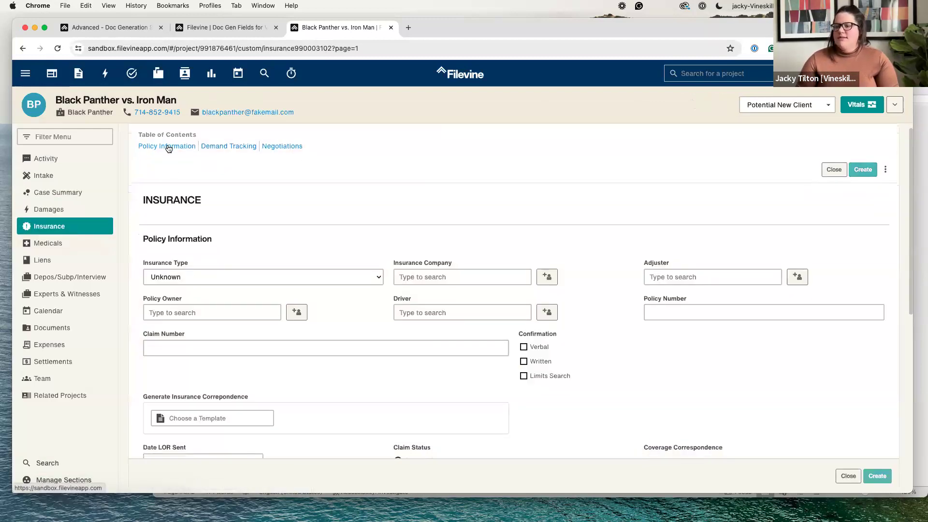
click(248, 281)
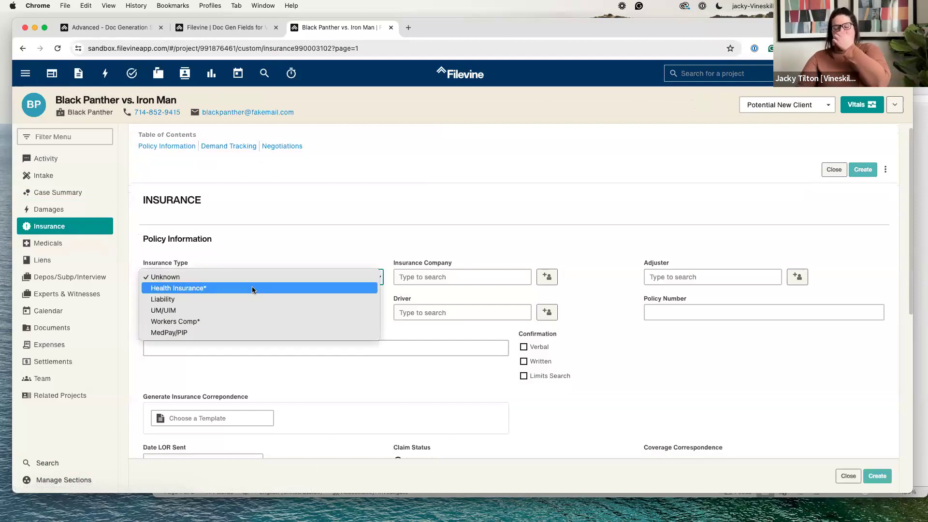
click(265, 299)
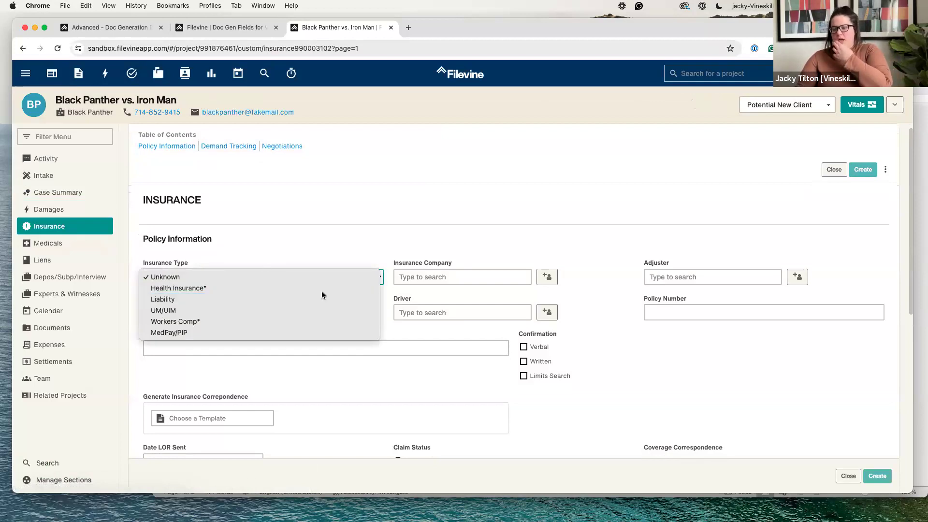
scroll(442, 266, down, 2)
click(437, 215)
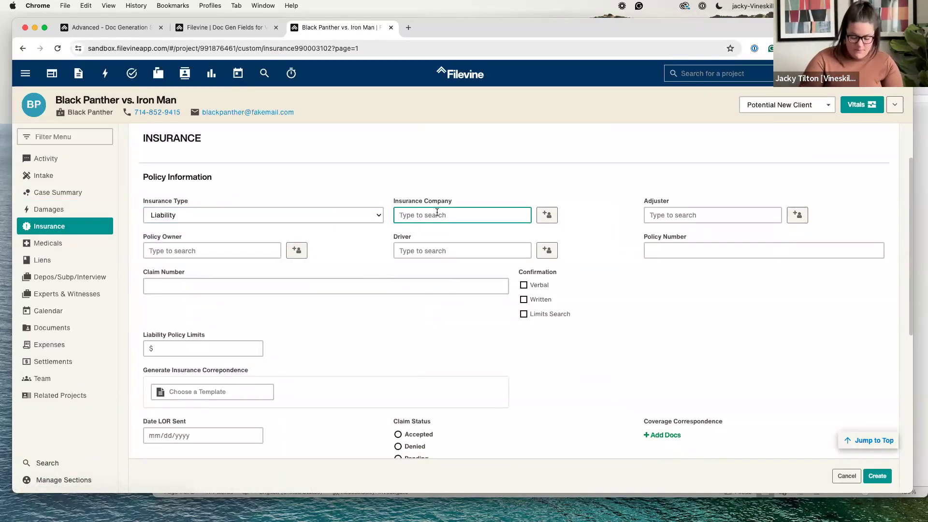
text(All)
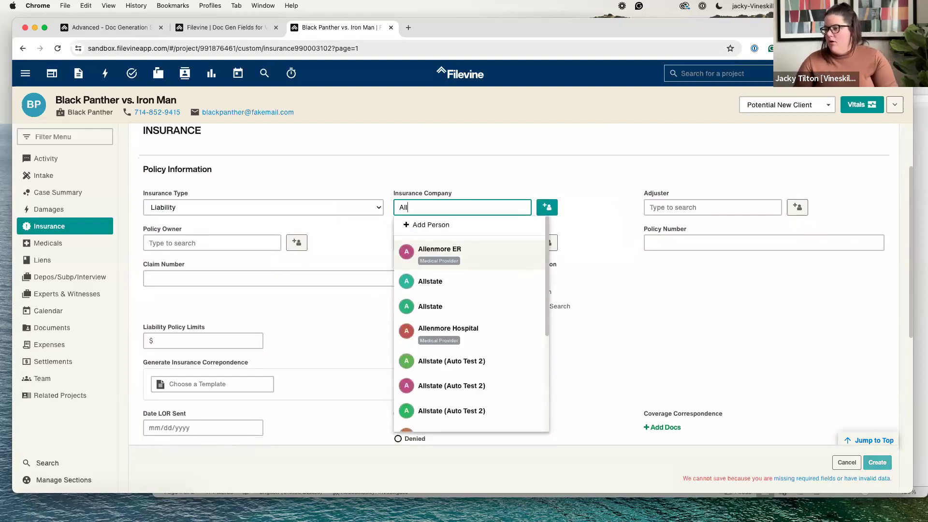
click(465, 288)
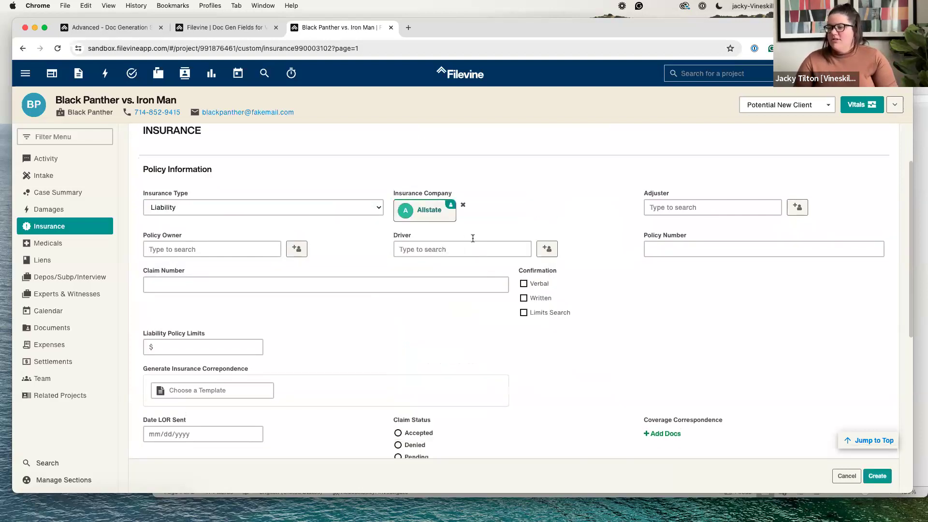
- Choose the "Insurance Section - DocGen Test - {{client.name}}.docx" template for Insurance Provider - Testing DoGen and generate the document
scroll(468, 234, down, 5)
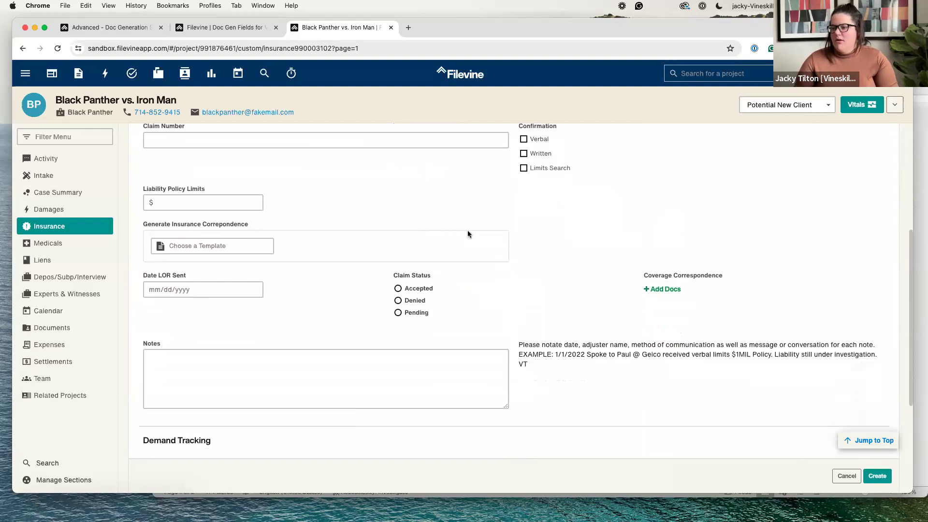
scroll(468, 234, down, 3)
click(226, 412)
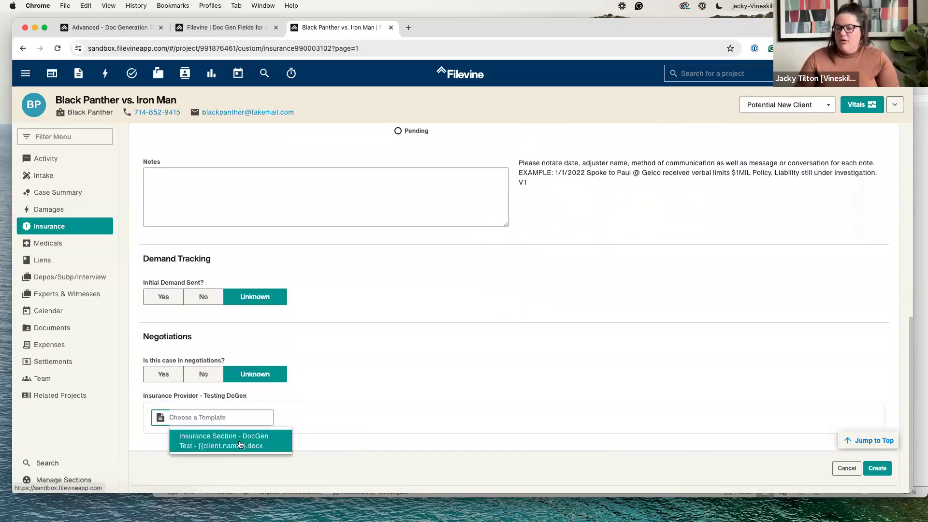
click(283, 443)
click(411, 437)
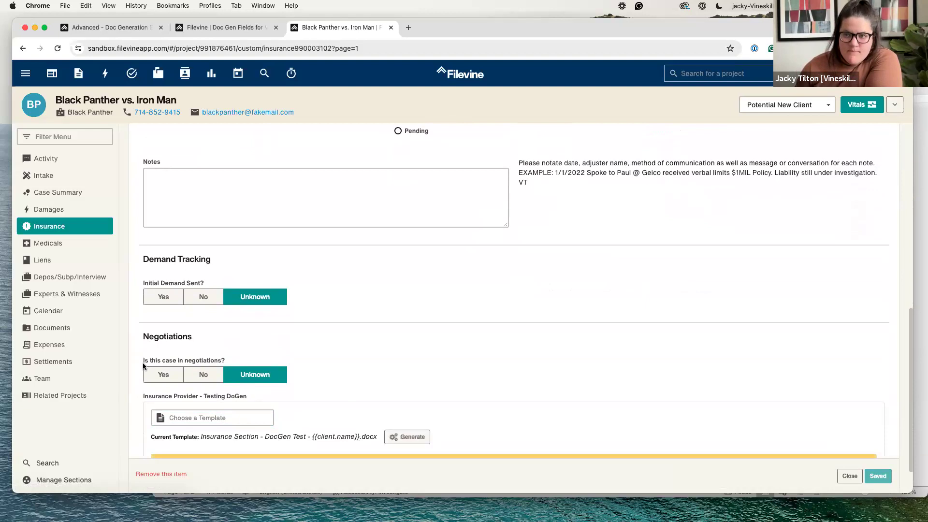
- Open the generated Insurance Section document and check the merged client address, project name and client name in its heading
scroll(305, 355, down, 2)
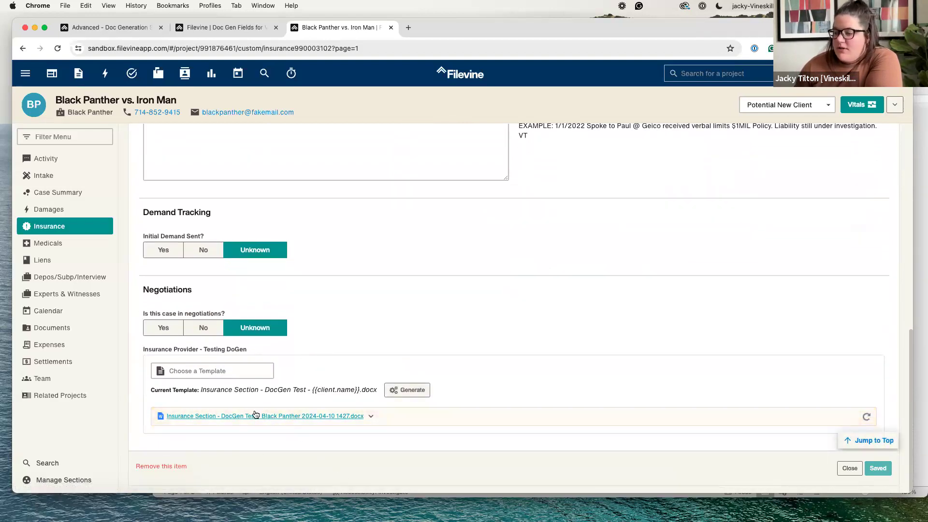
click(356, 422)
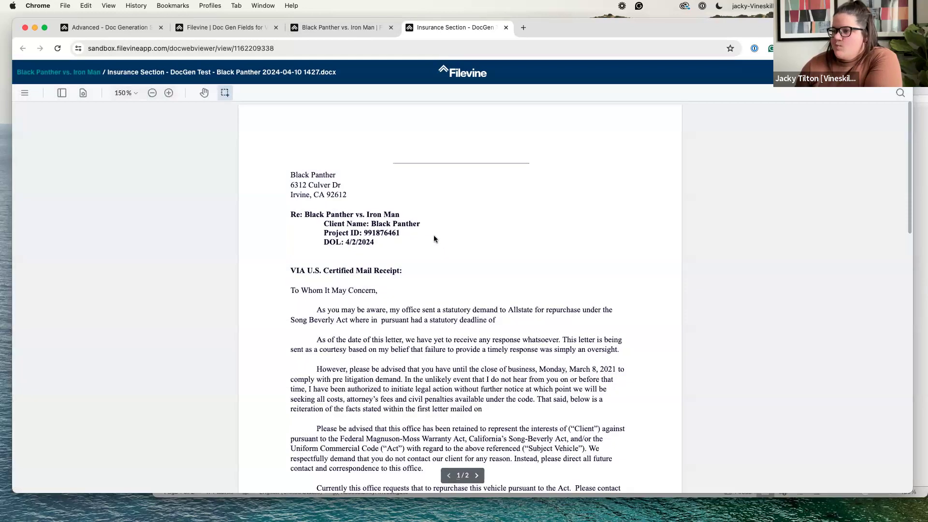
drag(290, 170, 294, 215)
click(306, 219)
click(412, 233)
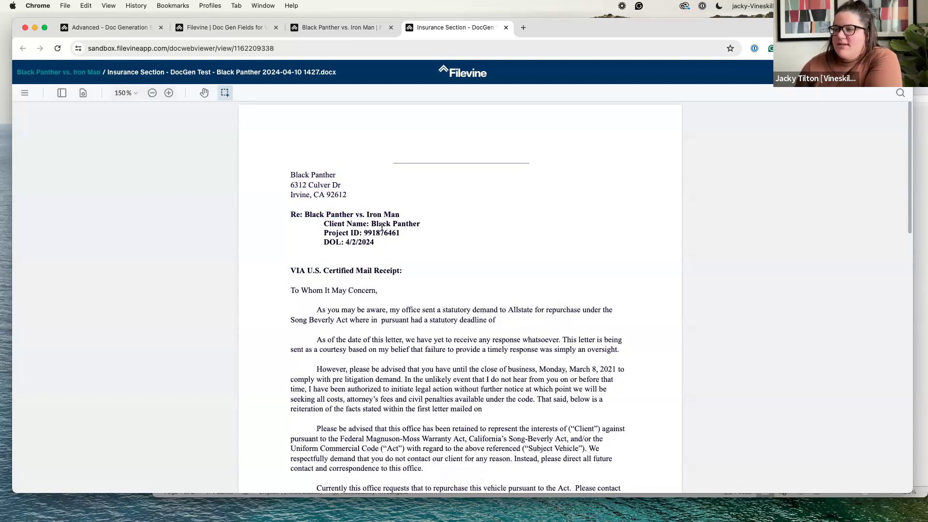
drag(372, 224, 420, 226)
click(434, 222)
- Review the letter's merged insurer name, attorney signature block and reference lines, and close the document viewer
scroll(462, 220, down, 3)
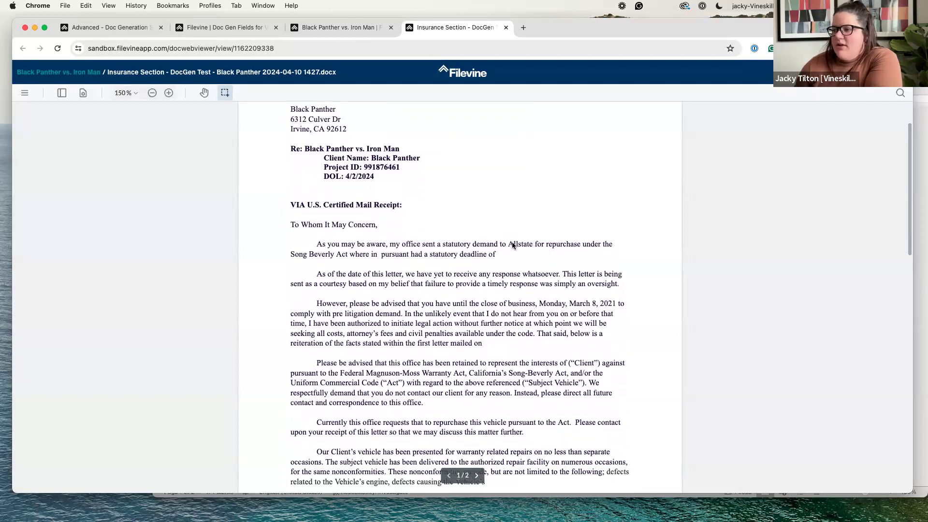
scroll(514, 246, down, 15)
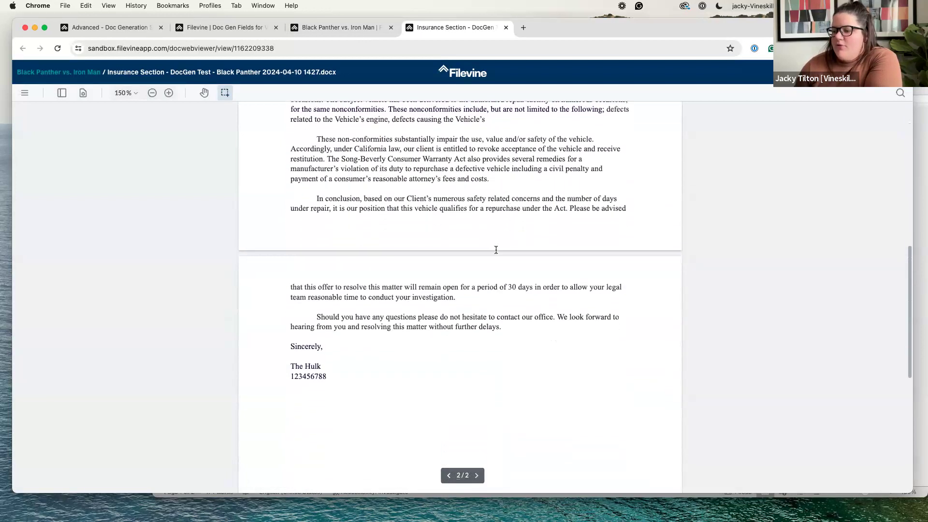
drag(291, 349, 327, 358)
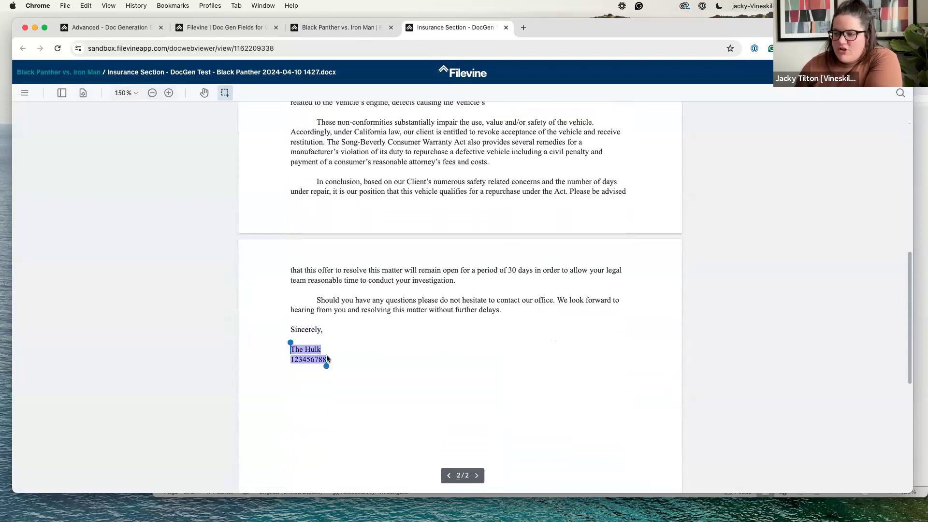
click(331, 360)
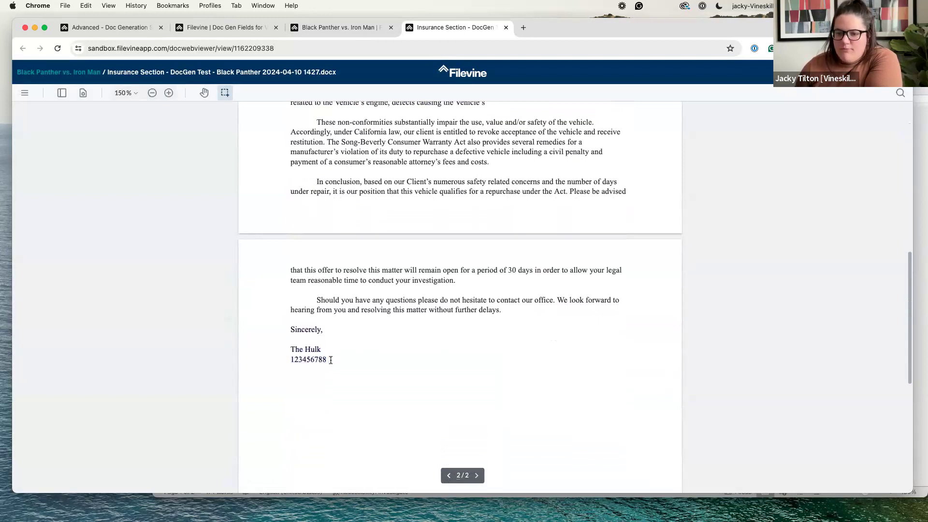
scroll(331, 360, up, 8)
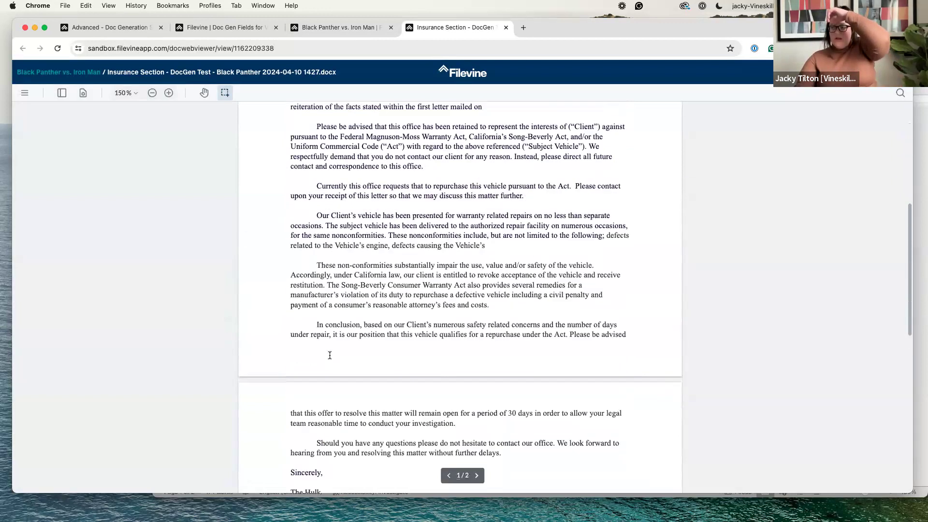
scroll(333, 349, up, 4)
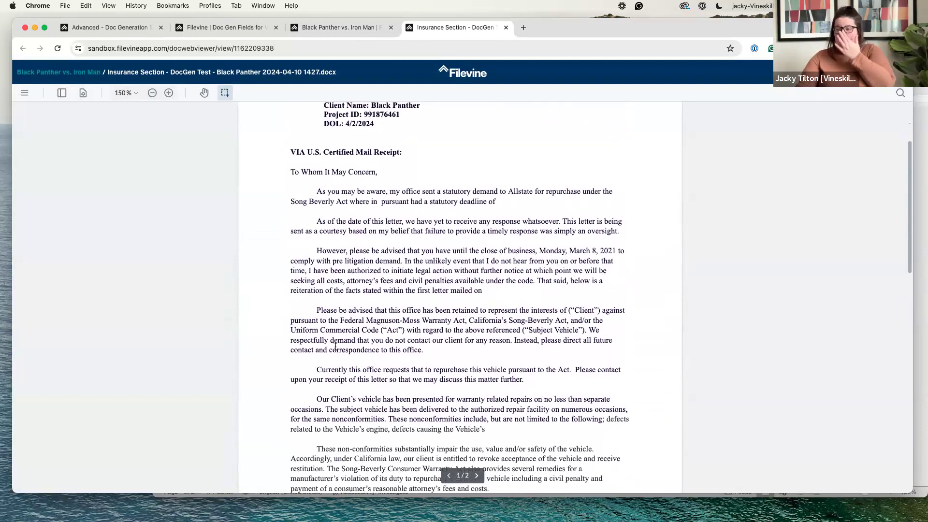
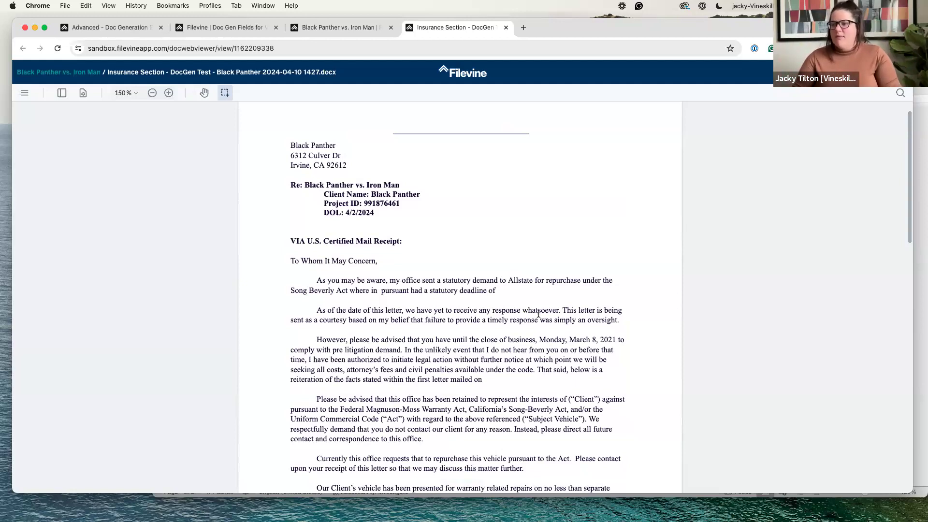
drag(289, 184, 424, 225)
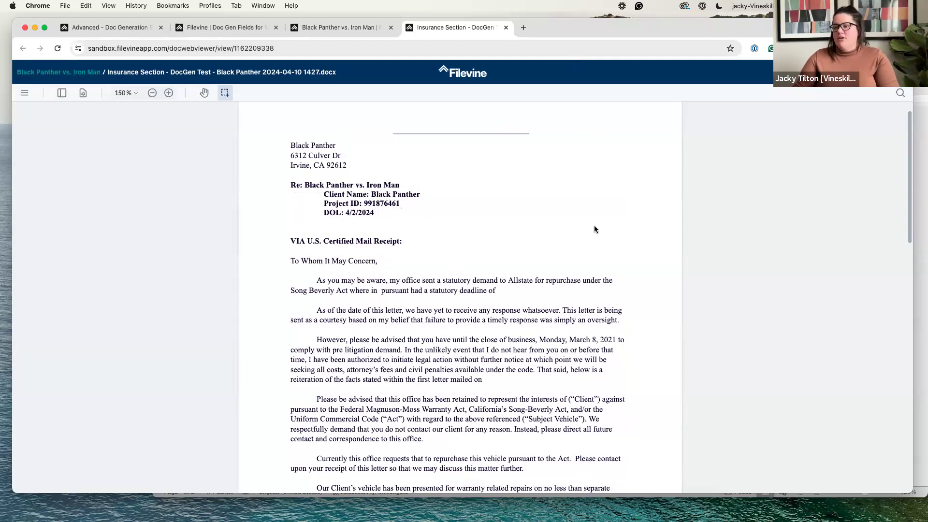
scroll(512, 62, up, 3)
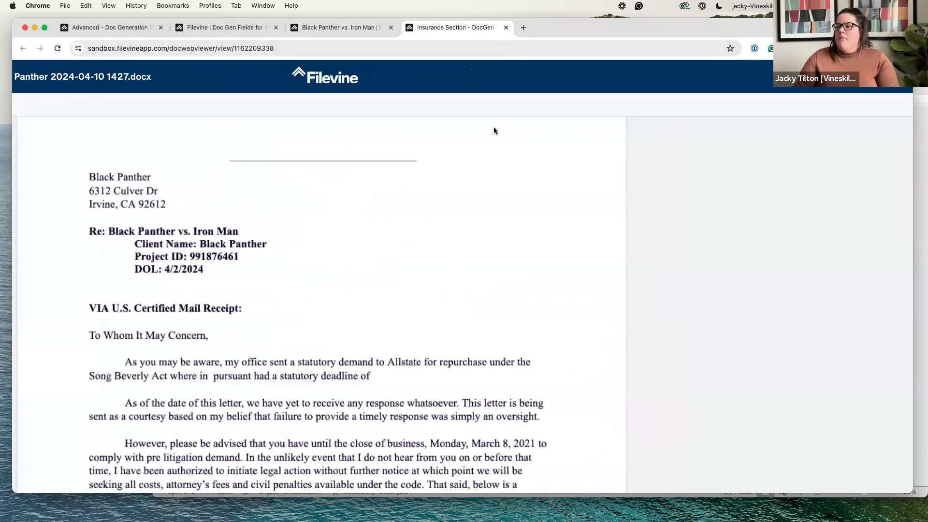
click(505, 27)
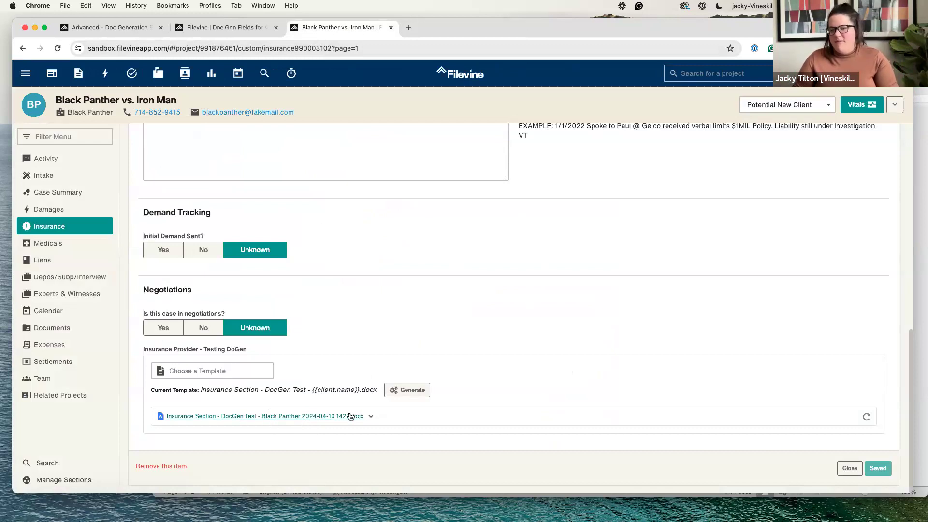
- Check the project's Documents section for the generated letter and look through the Insurance section's Doc Gen merge fields
click(72, 326)
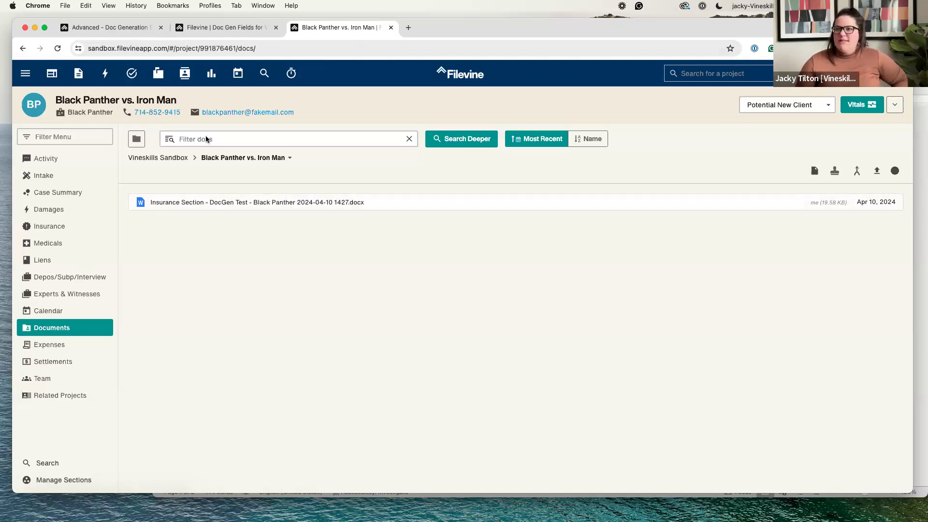
click(238, 28)
scroll(321, 366, up, 20)
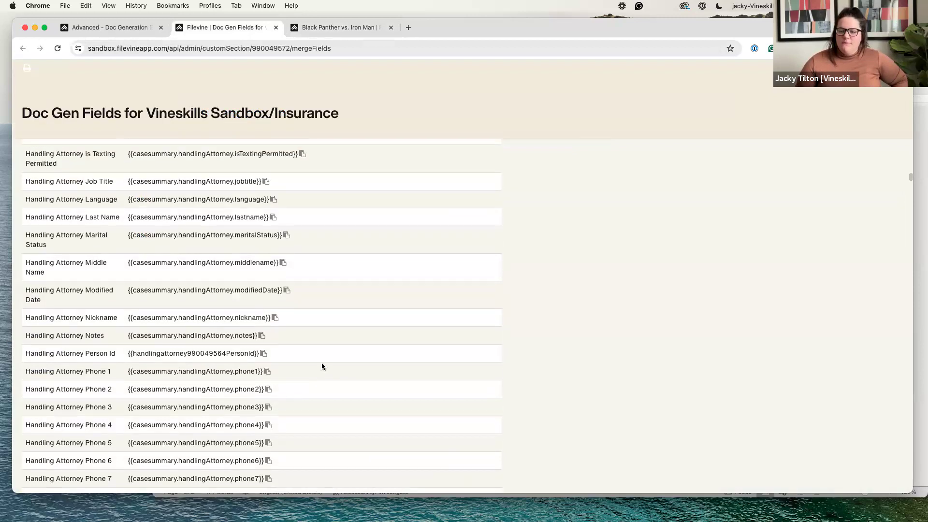
scroll(323, 366, up, 20)
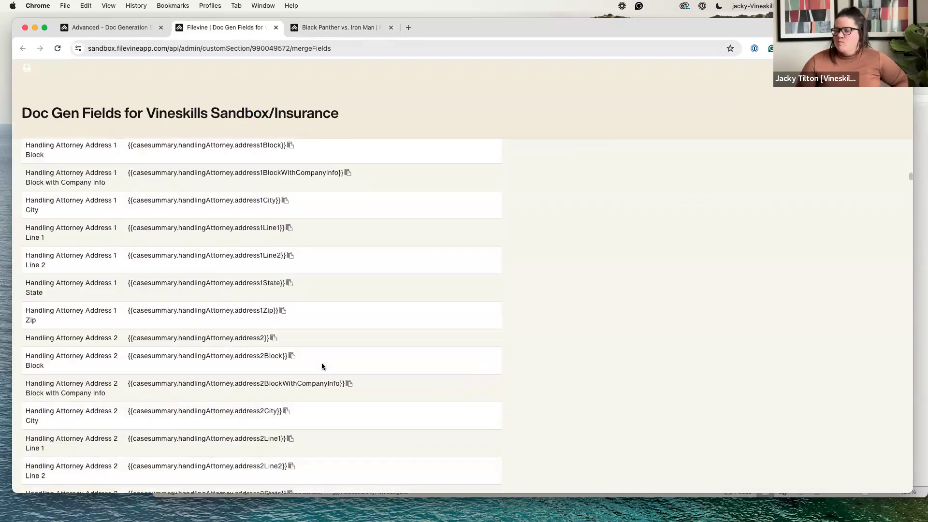
scroll(326, 367, down, 10)
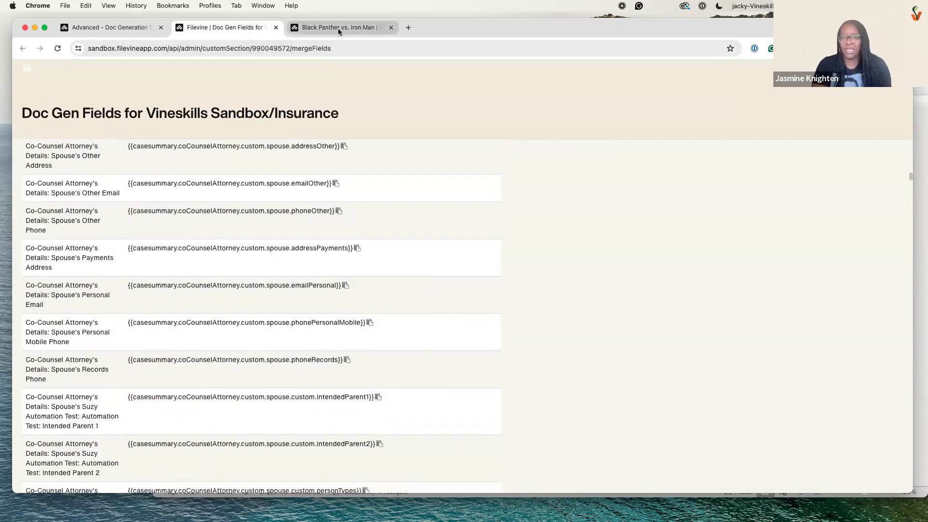
- Open the generated Insurance Section letter from the project's documents and launch it for editing in Microsoft Word
click(338, 28)
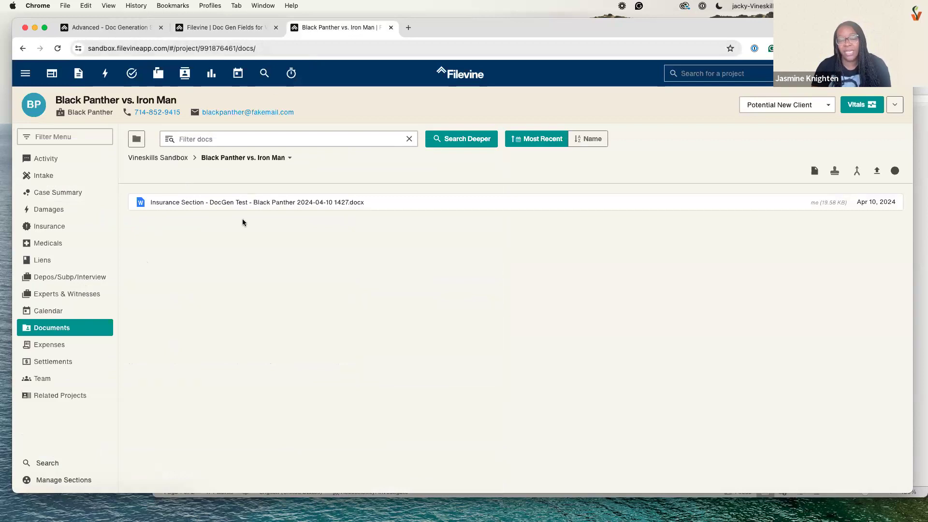
click(283, 207)
click(283, 206)
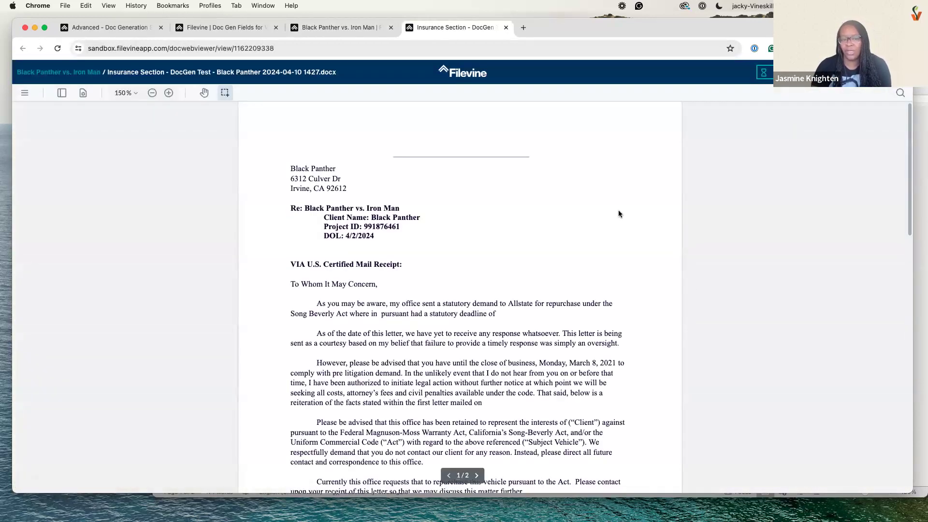
scroll(793, 133, down, 2)
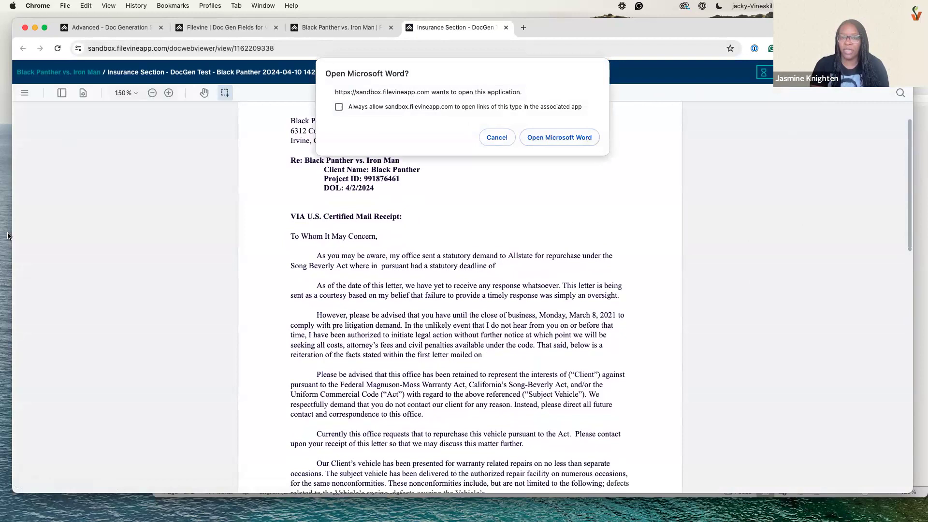
click(569, 138)
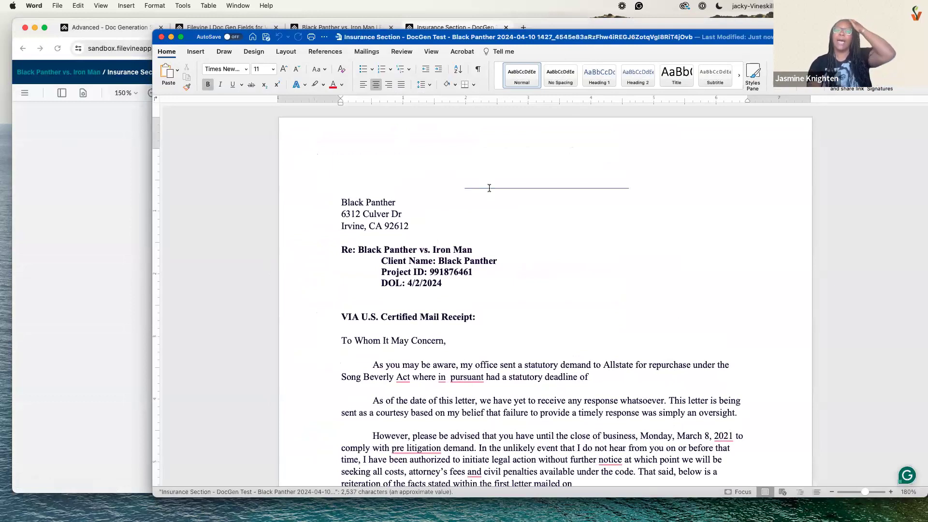
- Add the heading "LAW FIRM NAME HERE" above the line at the start of the letter, and close the document saving the changes
text(L)
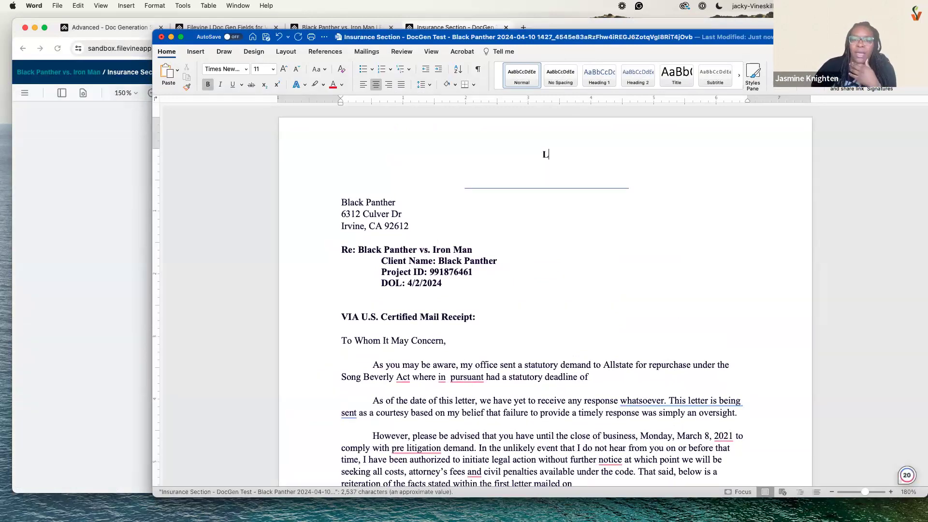
text(AW FIRM NAME HERE)
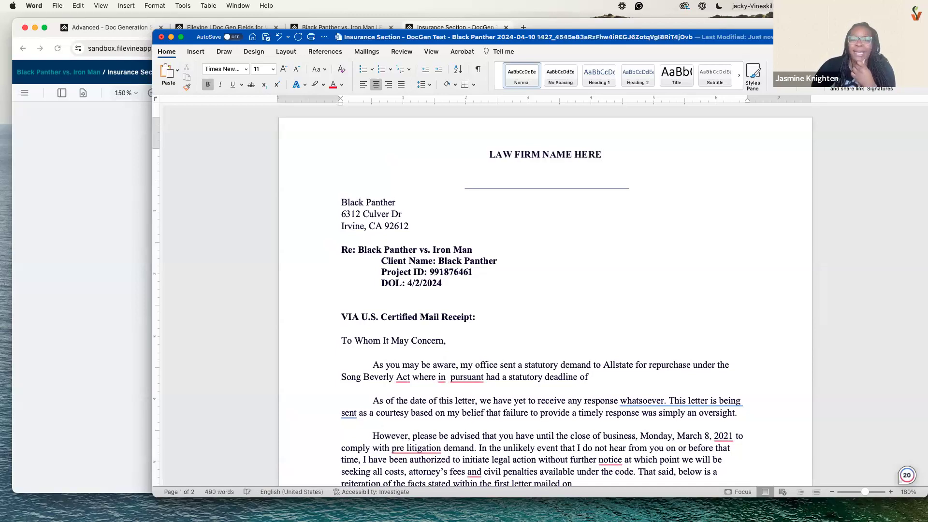
click(161, 37)
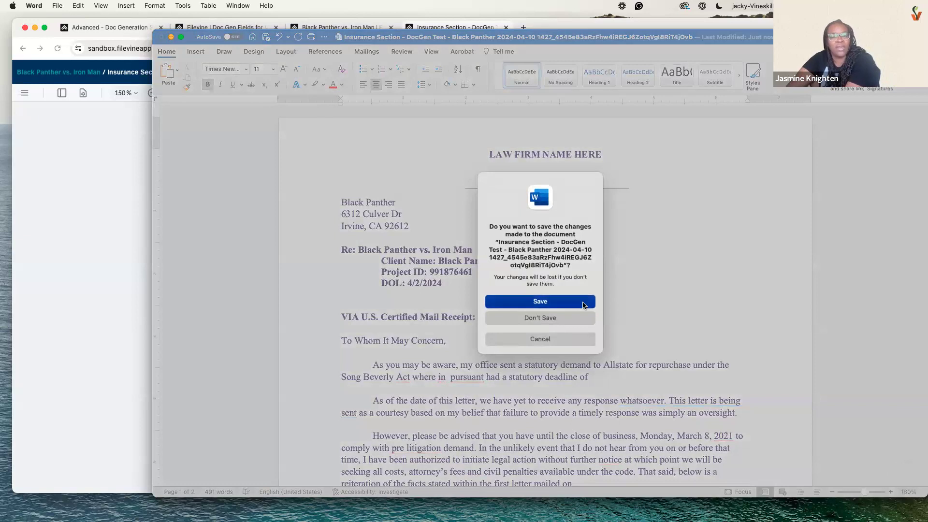
click(583, 303)
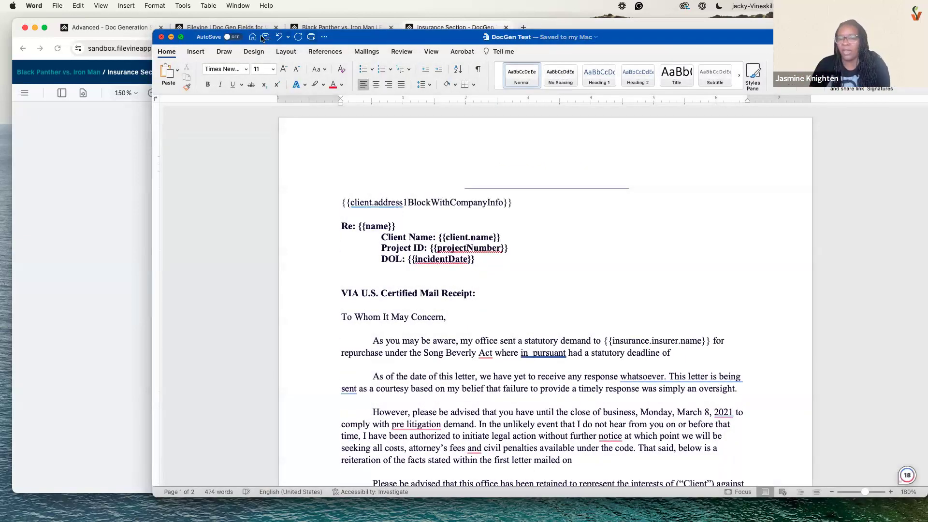
- Put the Word template away, reload the letter in the browser's document viewer and check its "LAW FIRM NAME HERE" heading
click(171, 38)
click(58, 48)
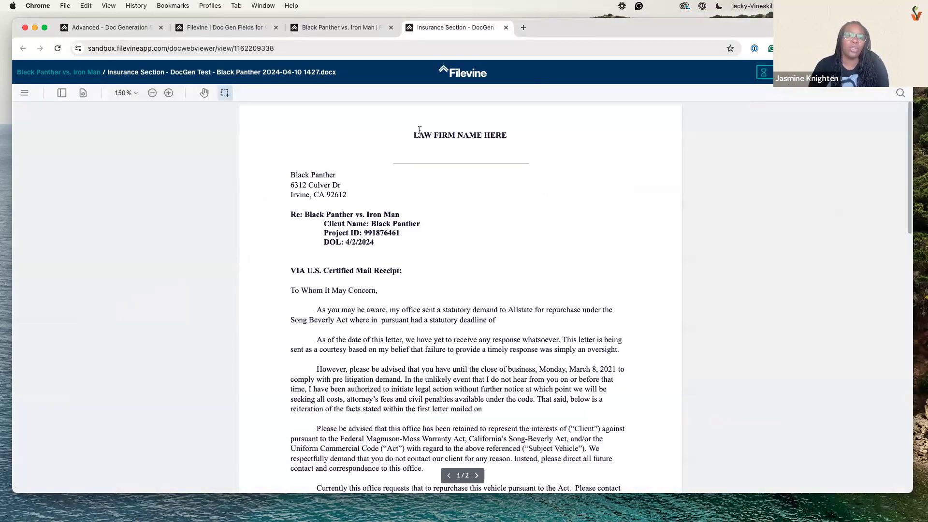
drag(412, 135, 511, 133)
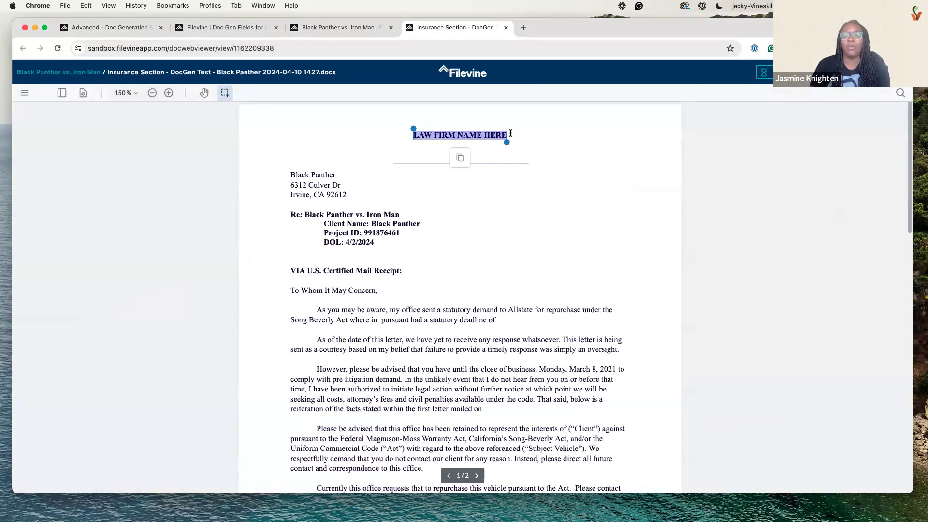
scroll(582, 213, down, 2)
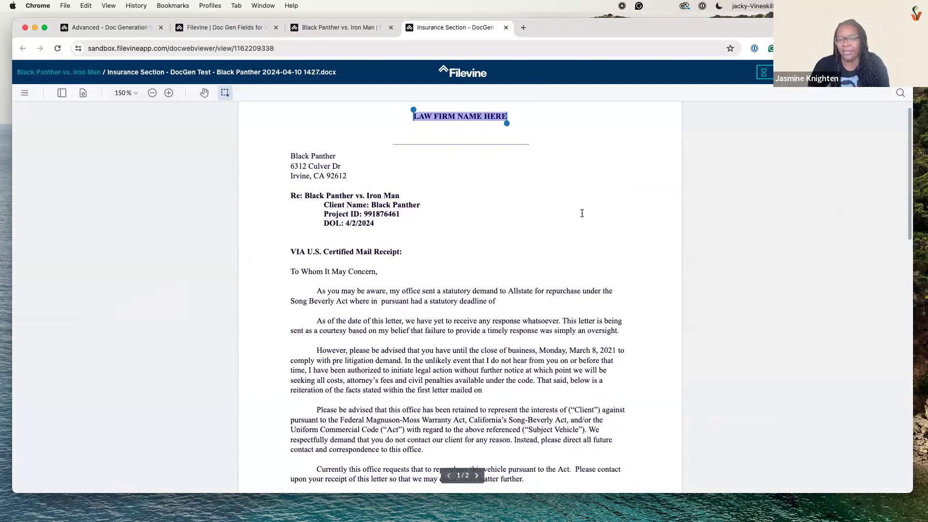
- Close the document viewer and unlock the generated Insurance Section letter in the project's documents
click(506, 28)
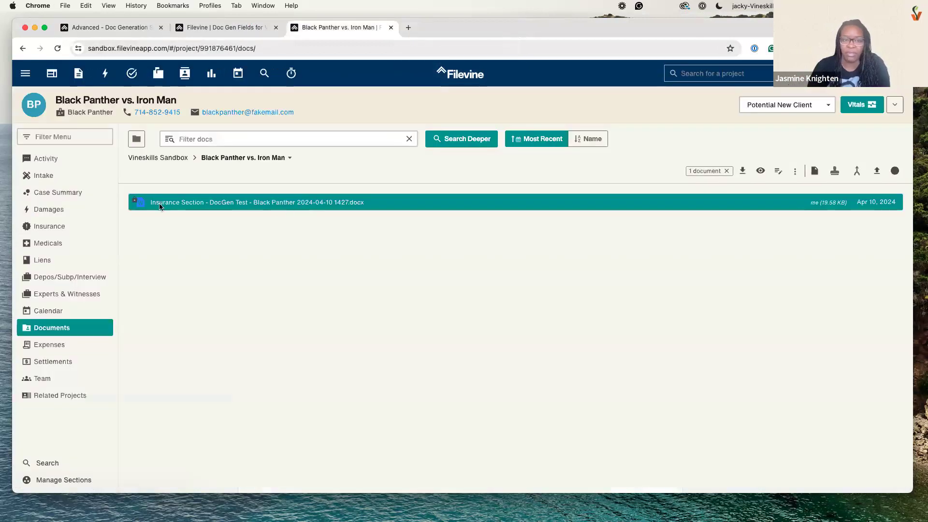
click(137, 200)
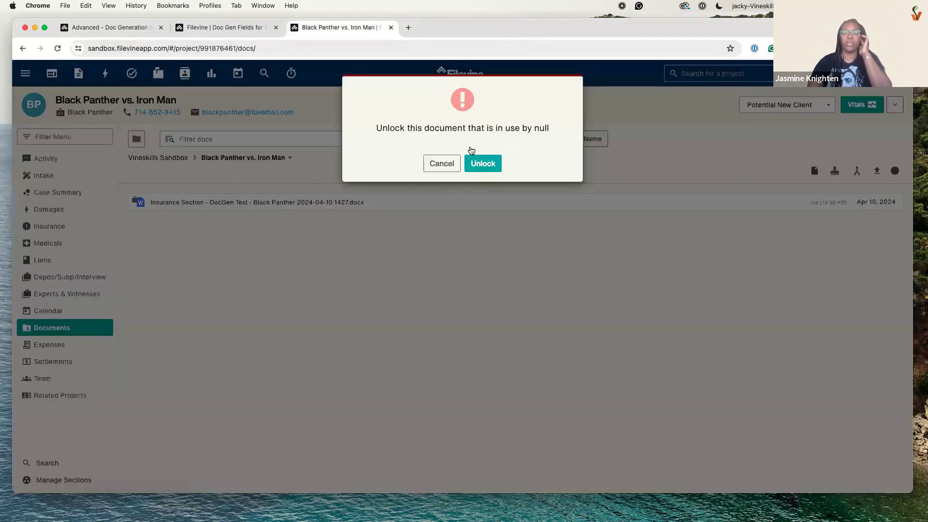
click(474, 166)
- Create a note from the Insurance Section letter that tags a team member with the message "Please send this out asap", and save it
click(390, 207)
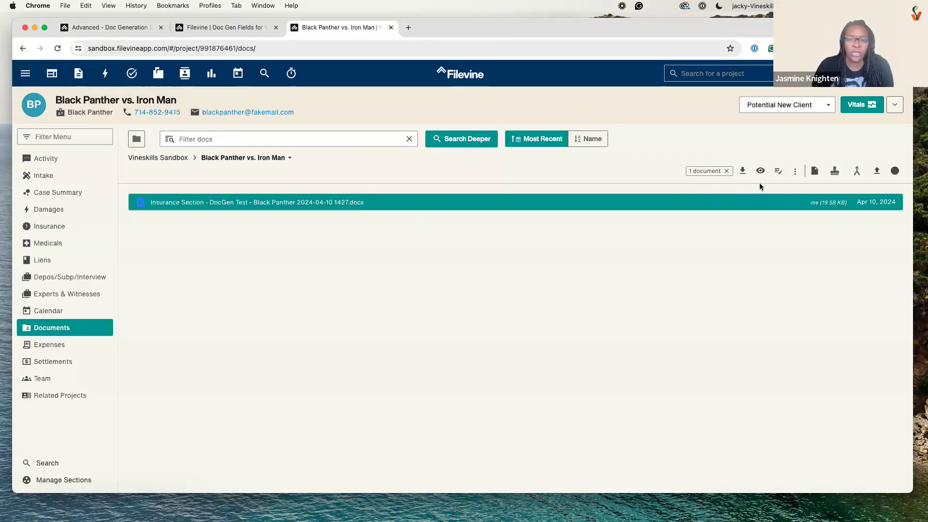
click(795, 172)
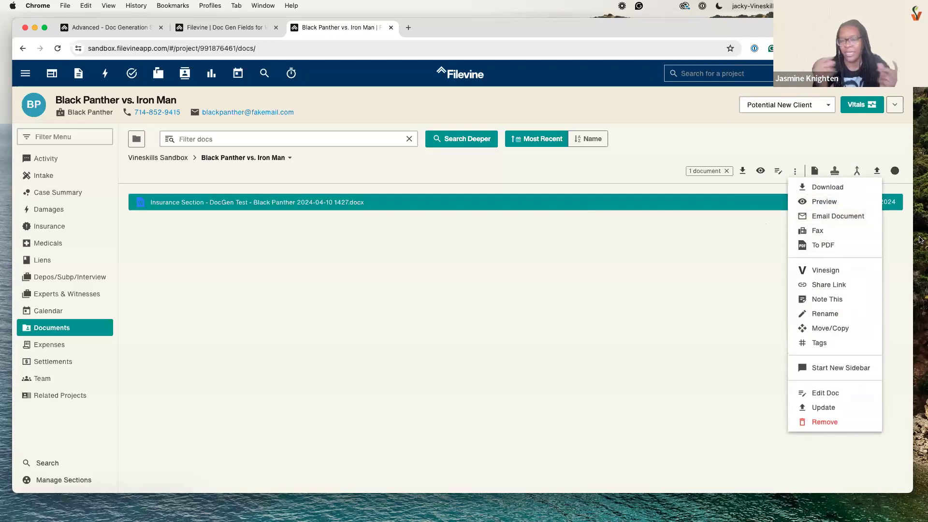
click(849, 300)
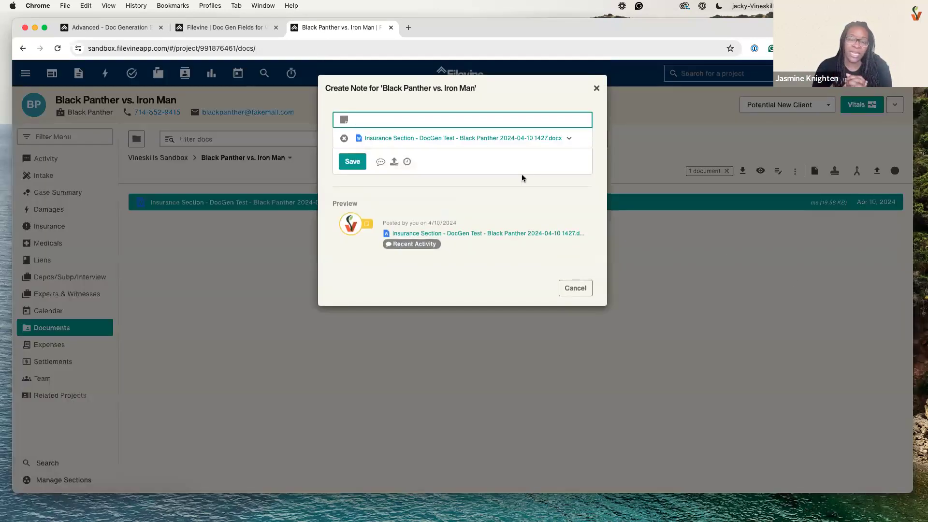
text(@)
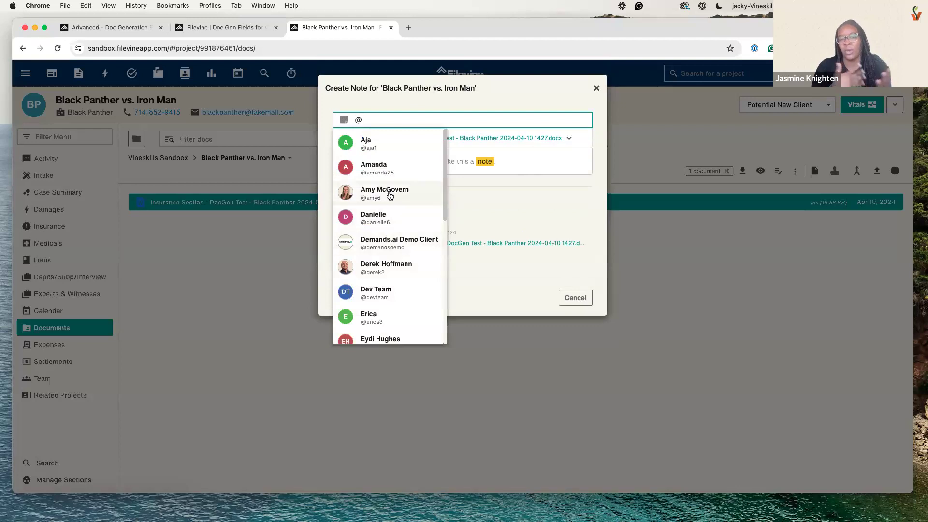
click(389, 193)
text(Please send this out asap)
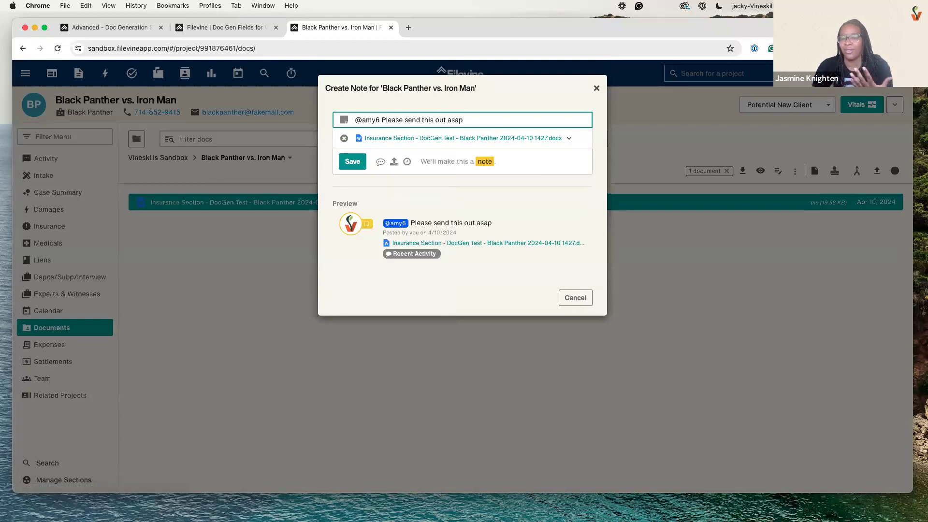
click(351, 162)
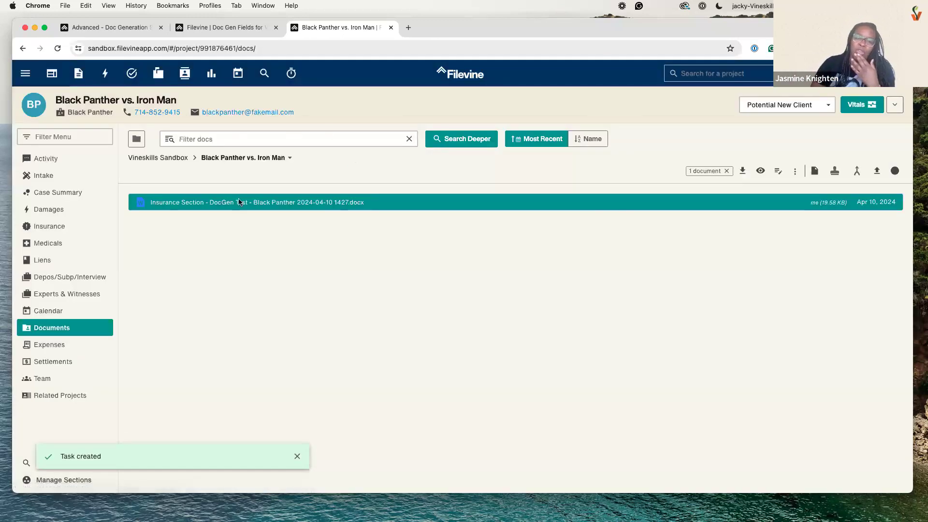
- Check the project's Activity feed for the new task with the attached letter
click(46, 158)
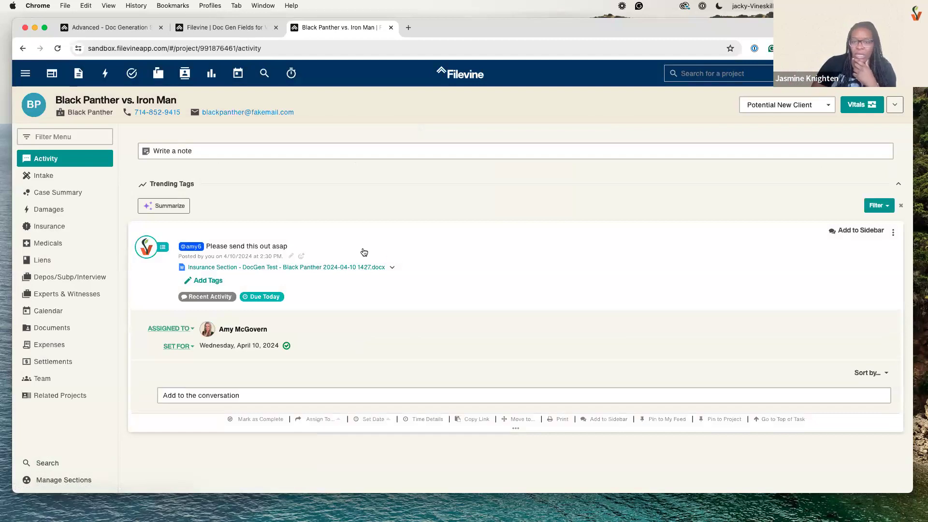
click(404, 255)
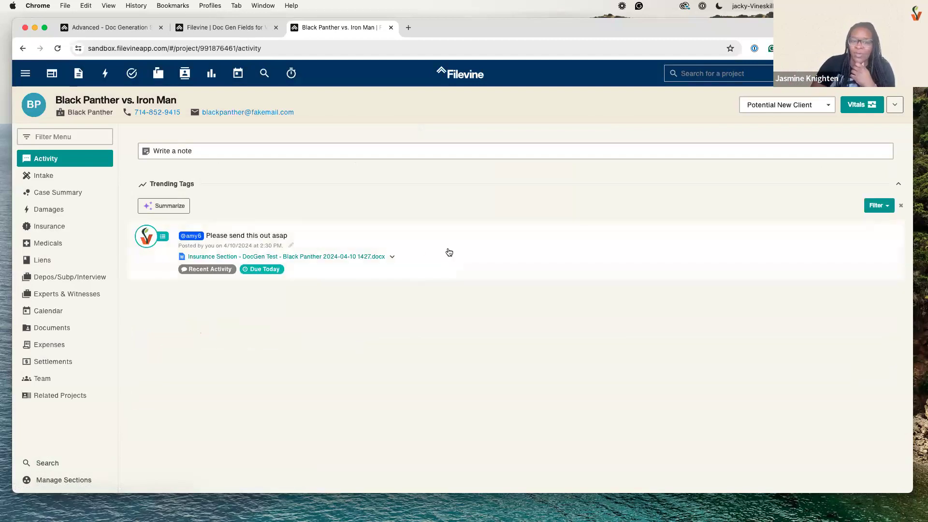
click(76, 333)
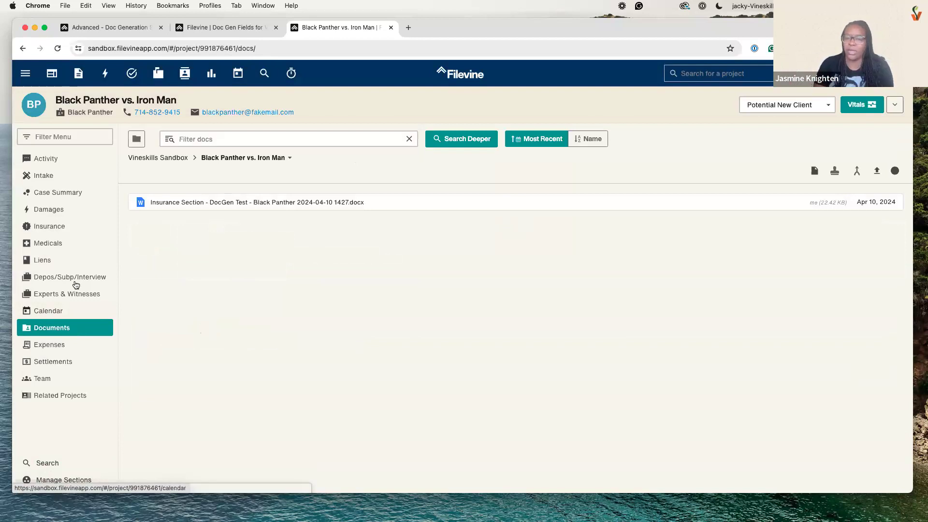
click(72, 166)
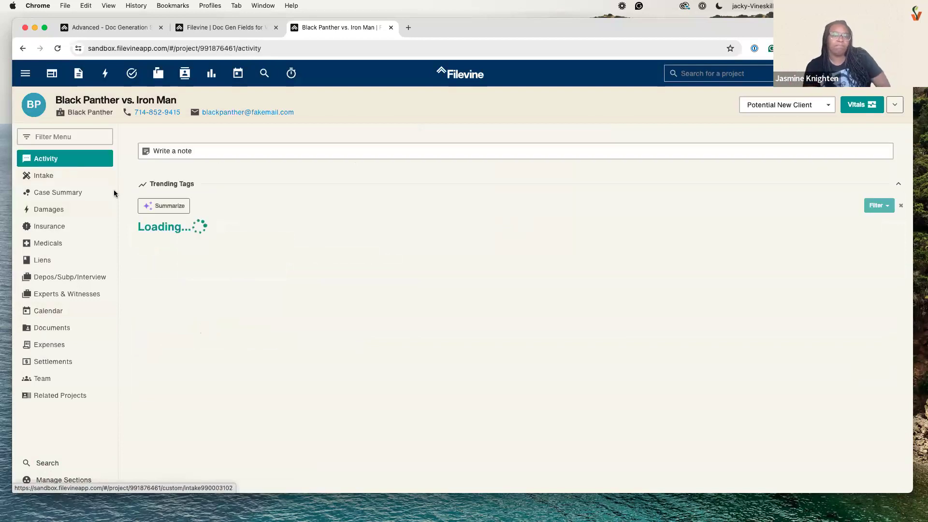
- Convert the Insurance Section letter in the project's documents to PDF
click(78, 328)
click(465, 201)
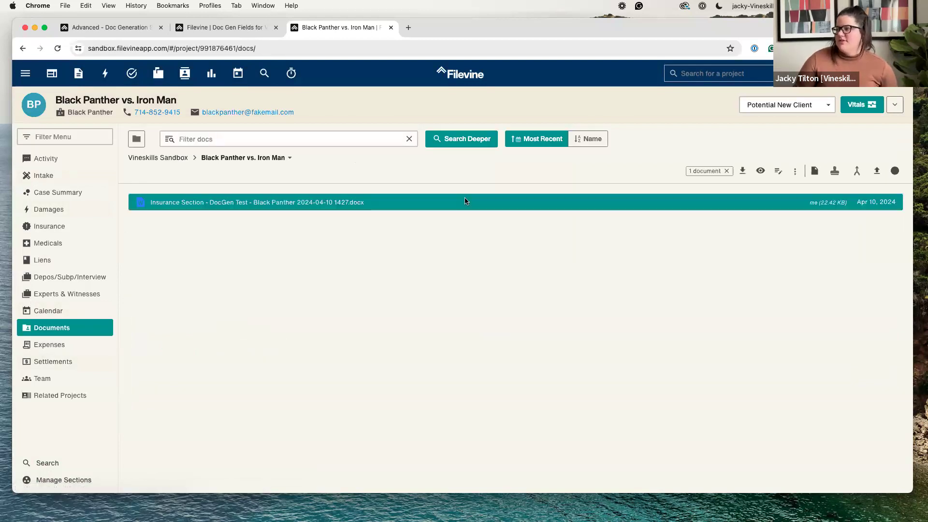
click(796, 171)
click(852, 245)
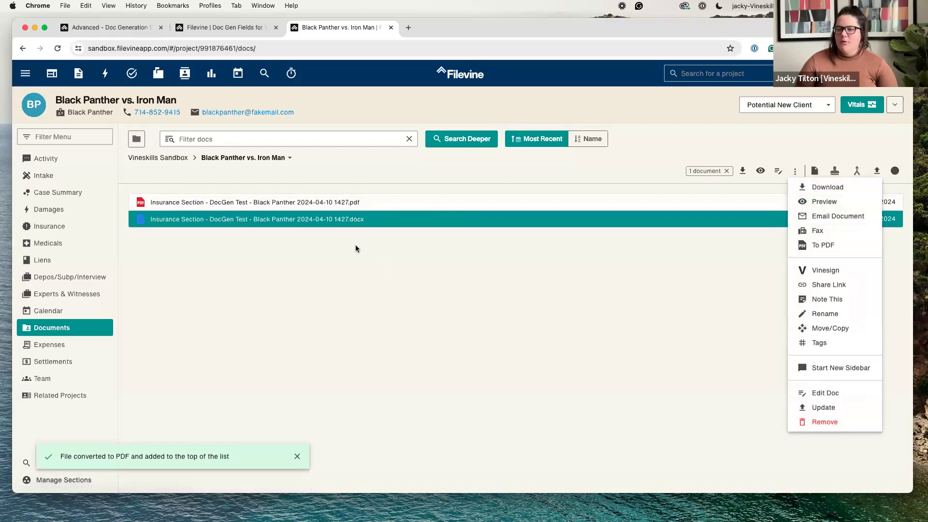
- Open the letter's PDF copy, look through its pages, and close it to return to the project's Activity feed
click(326, 203)
click(326, 203)
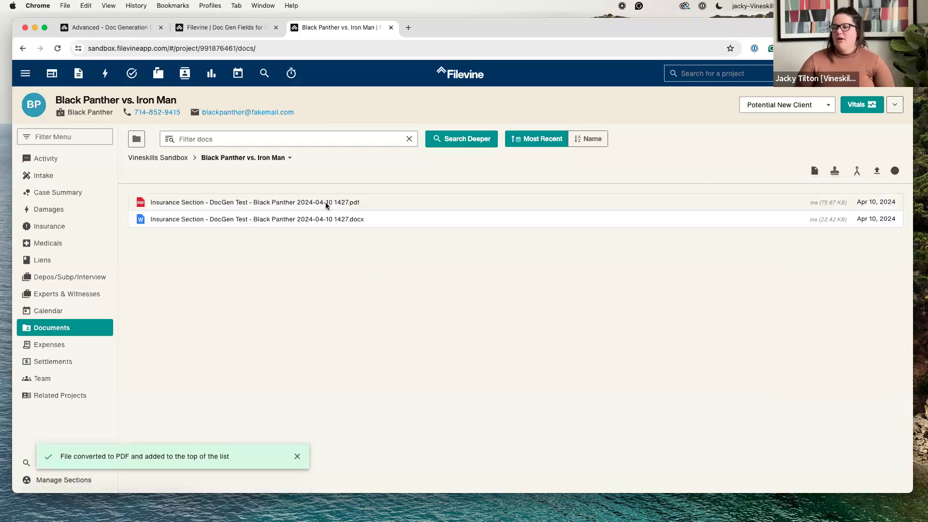
click(326, 202)
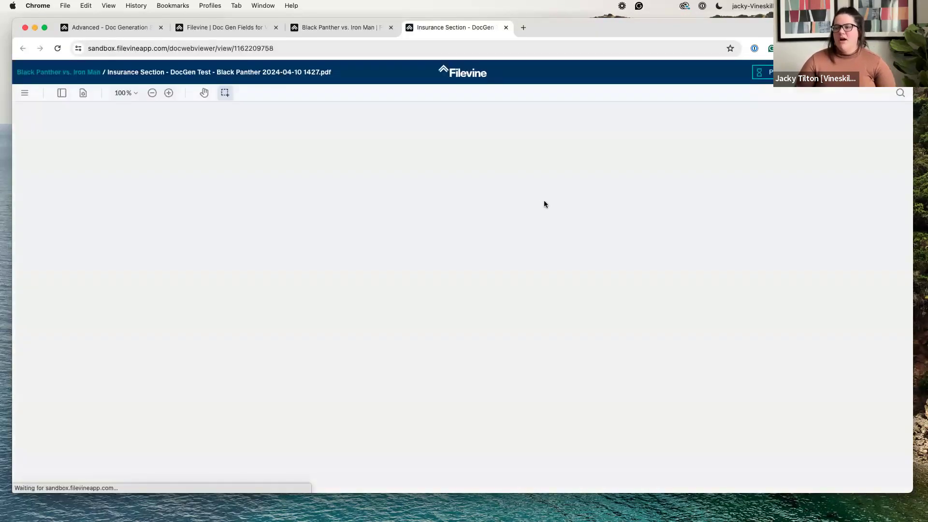
scroll(544, 213, down, 15)
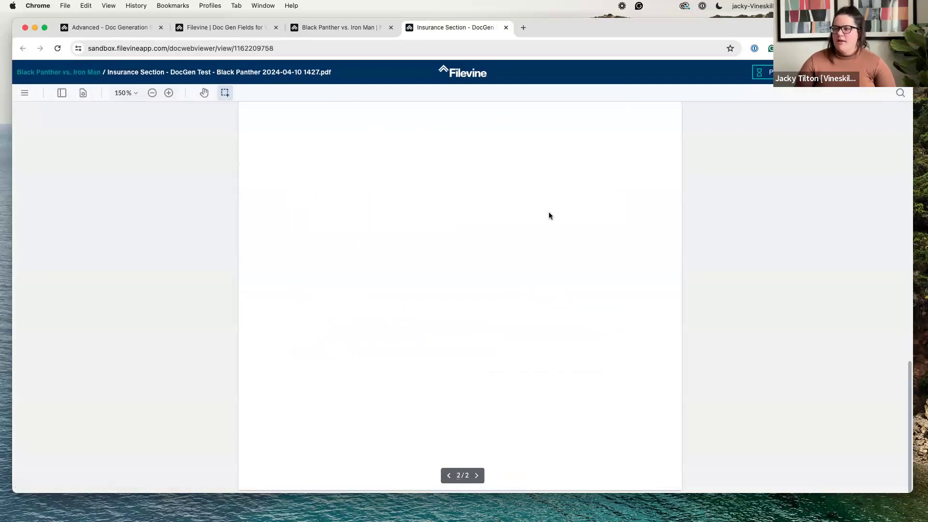
scroll(550, 216, up, 15)
click(505, 27)
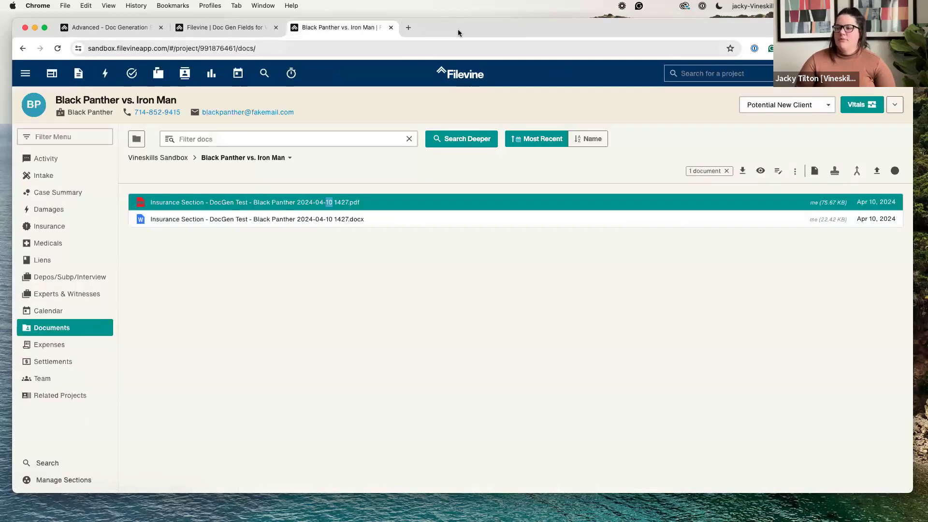
click(59, 163)
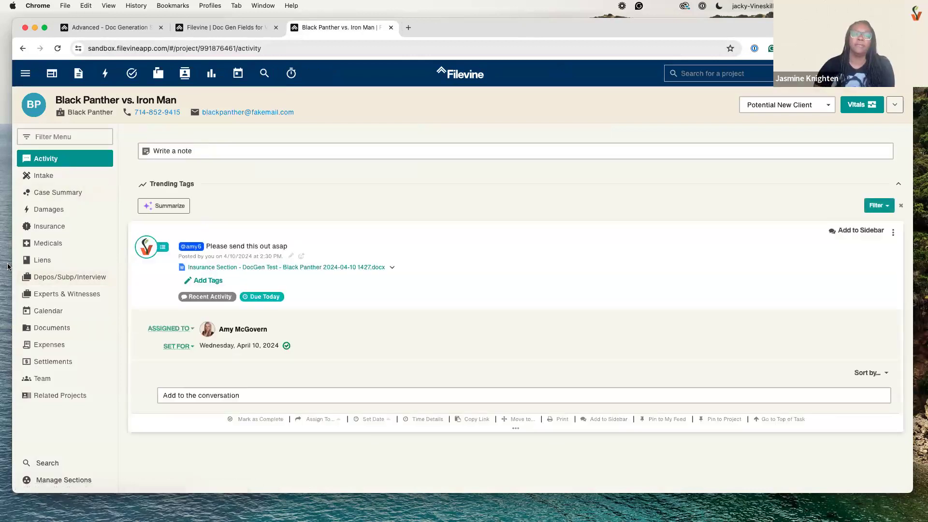